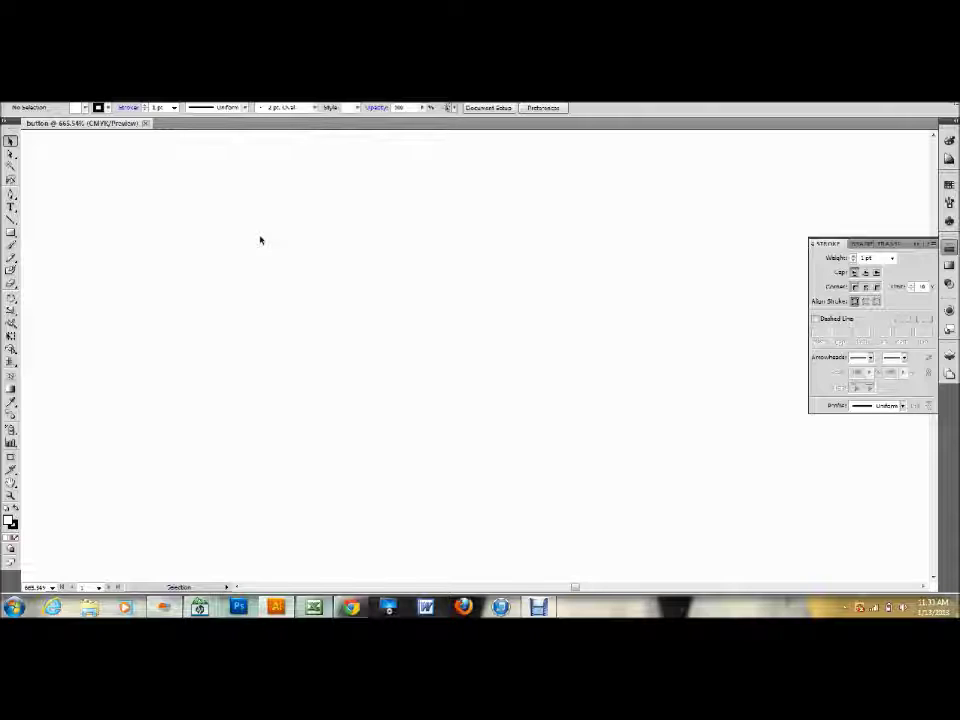
- Draw a circle about 1.49 in in diameter with the Ellipse tool and move it up so it fits fully in view
{"action": "left_click", "coordinate": [11, 233]}
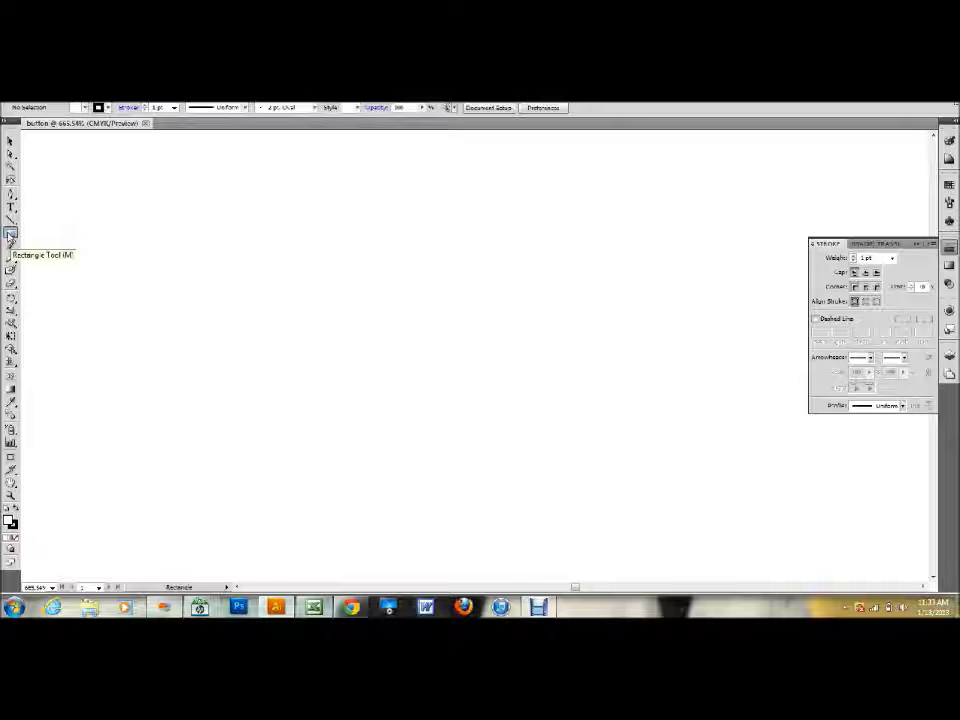
{"action": "left_click", "coordinate": [11, 233]}
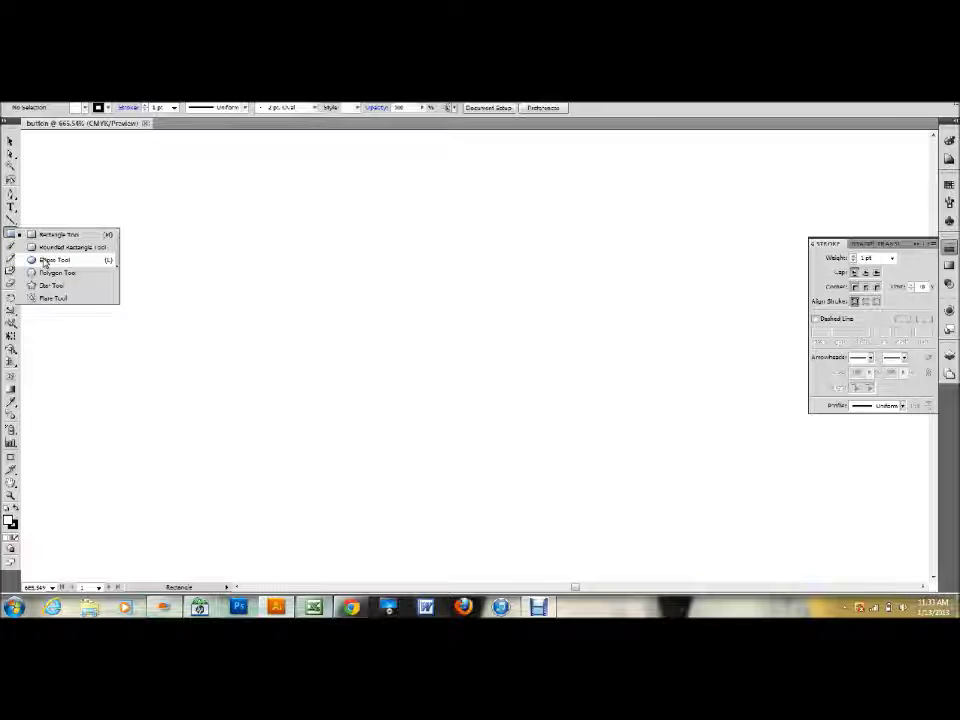
{"action": "left_click", "coordinate": [44, 262]}
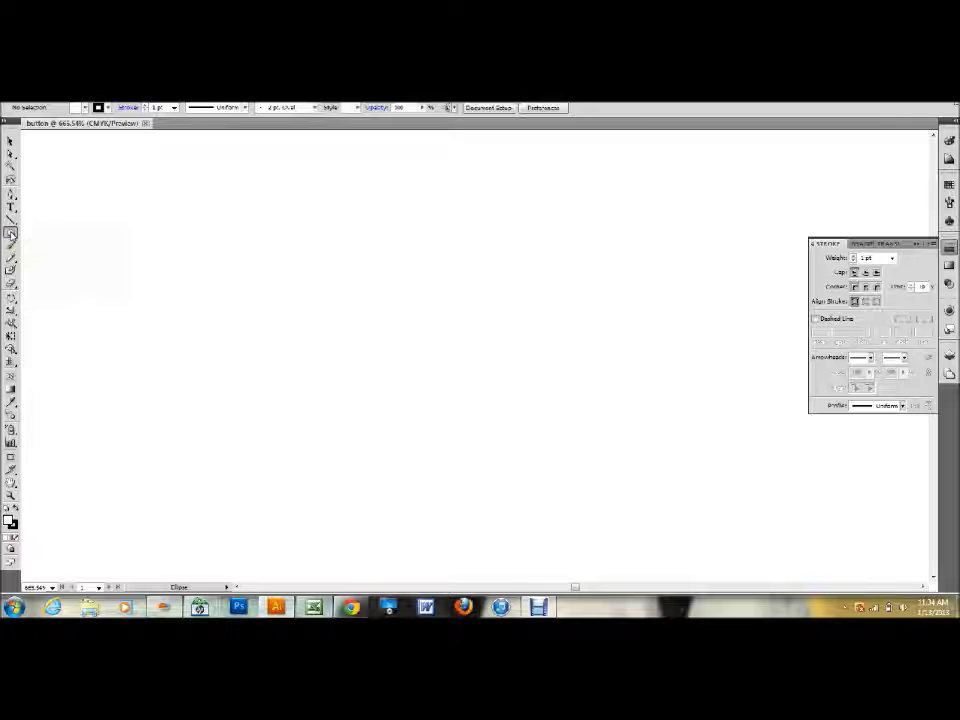
{"action": "left_click", "coordinate": [11, 234]}
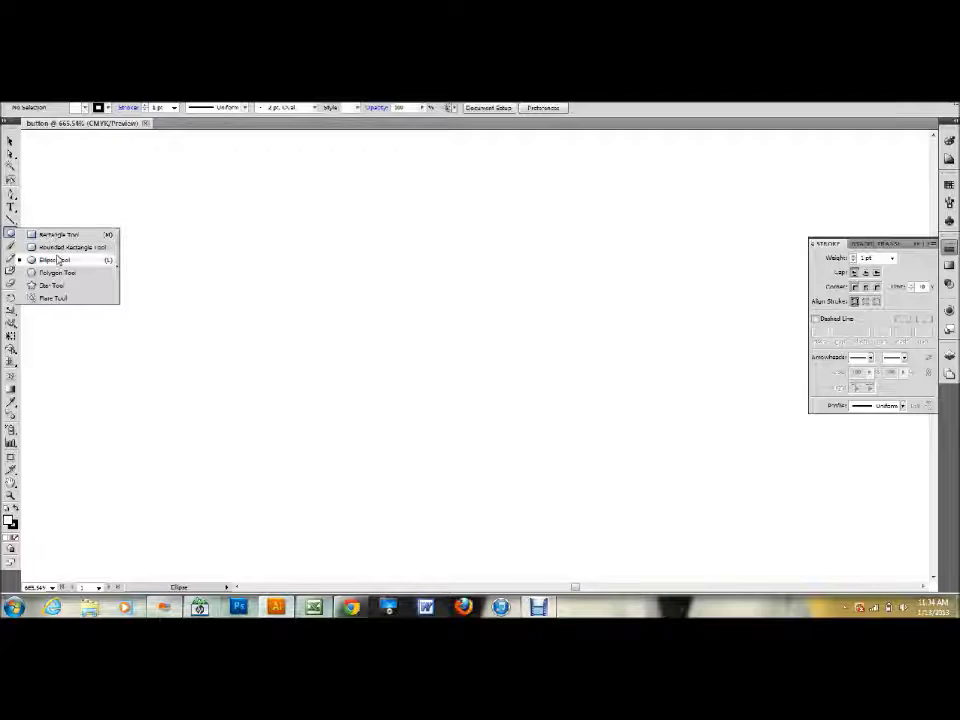
{"action": "left_click", "coordinate": [50, 260]}
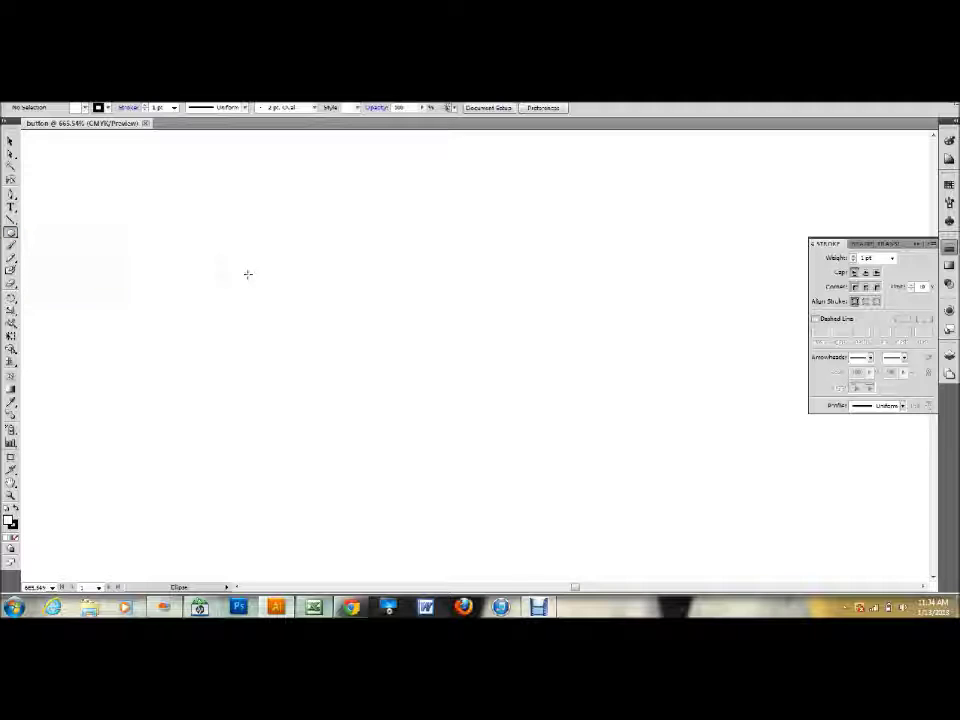
{"action": "left_click_drag", "start_coordinate": [247, 274], "coordinate": [678, 446]}
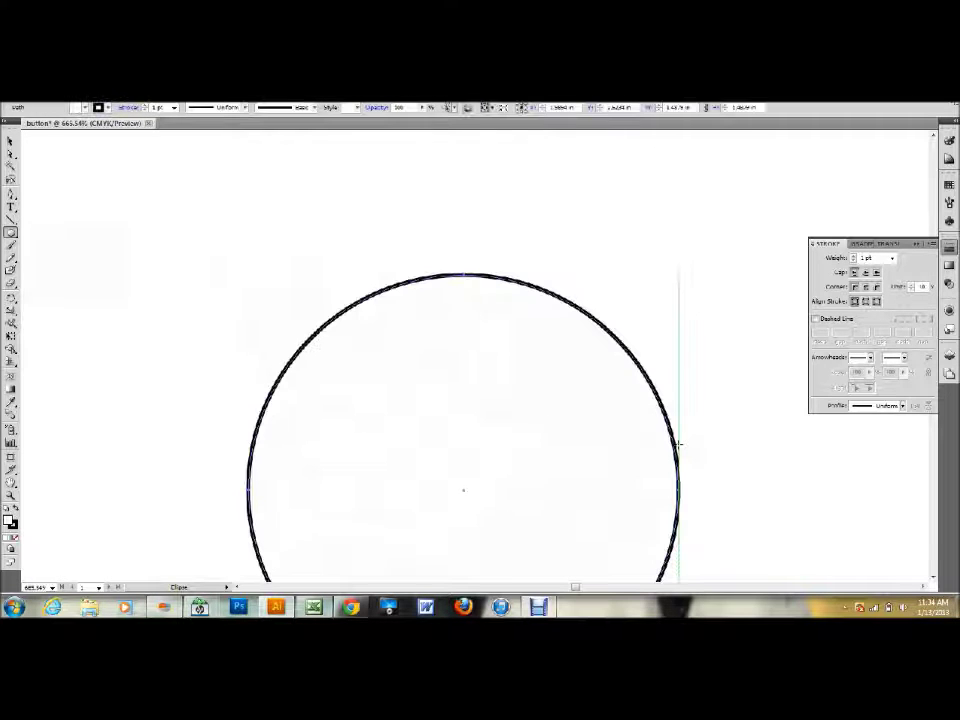
{"action": "key", "text": "v"}
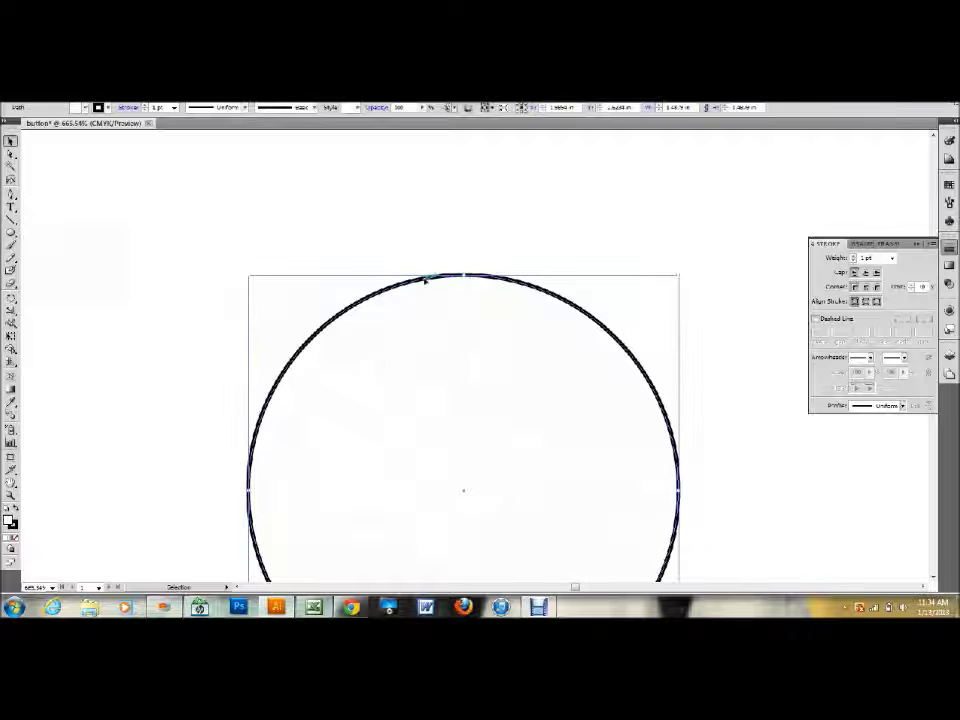
{"action": "left_click_drag", "start_coordinate": [422, 279], "coordinate": [336, 149]}
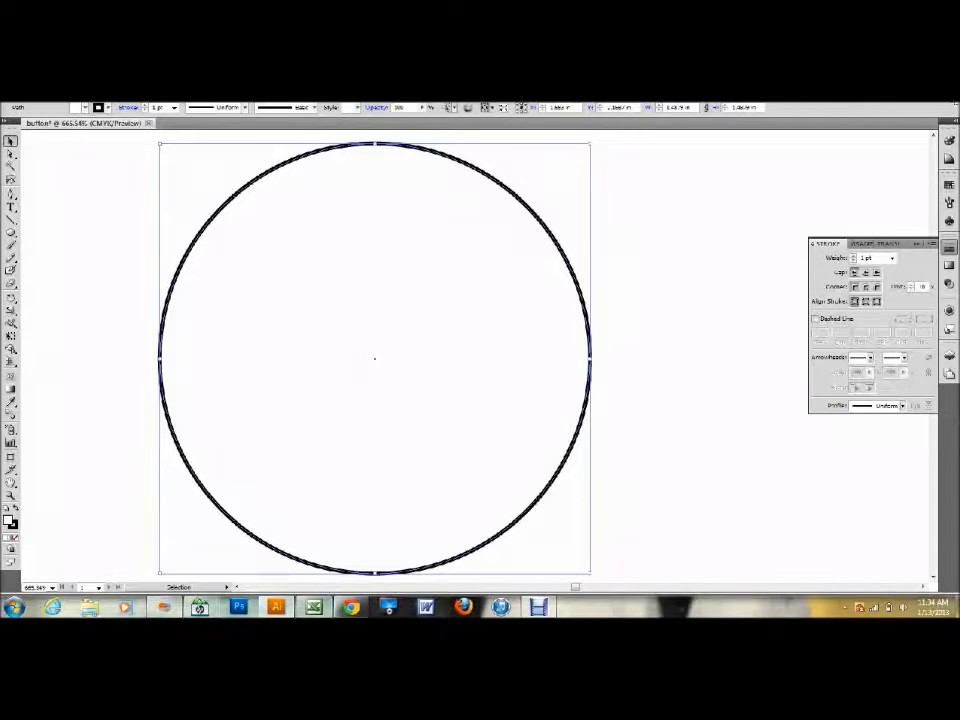
- Fill the circle with the orange swatch C=0 M=50 Y=100 K=0 and remove its black stroke
{"action": "left_click", "coordinate": [262, 96]}
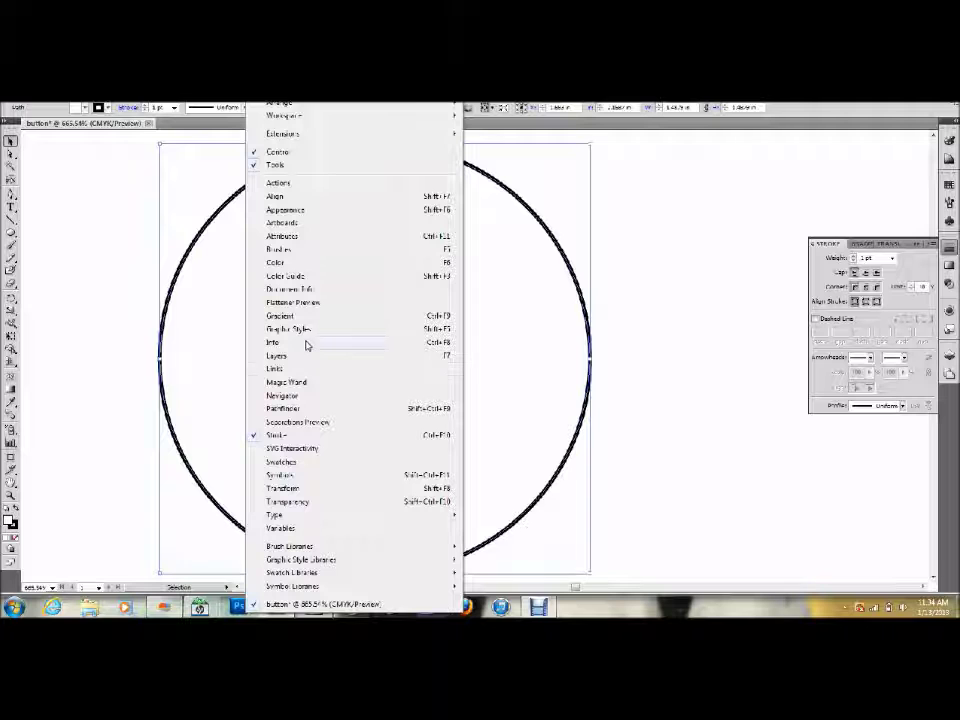
{"action": "left_click", "coordinate": [283, 463]}
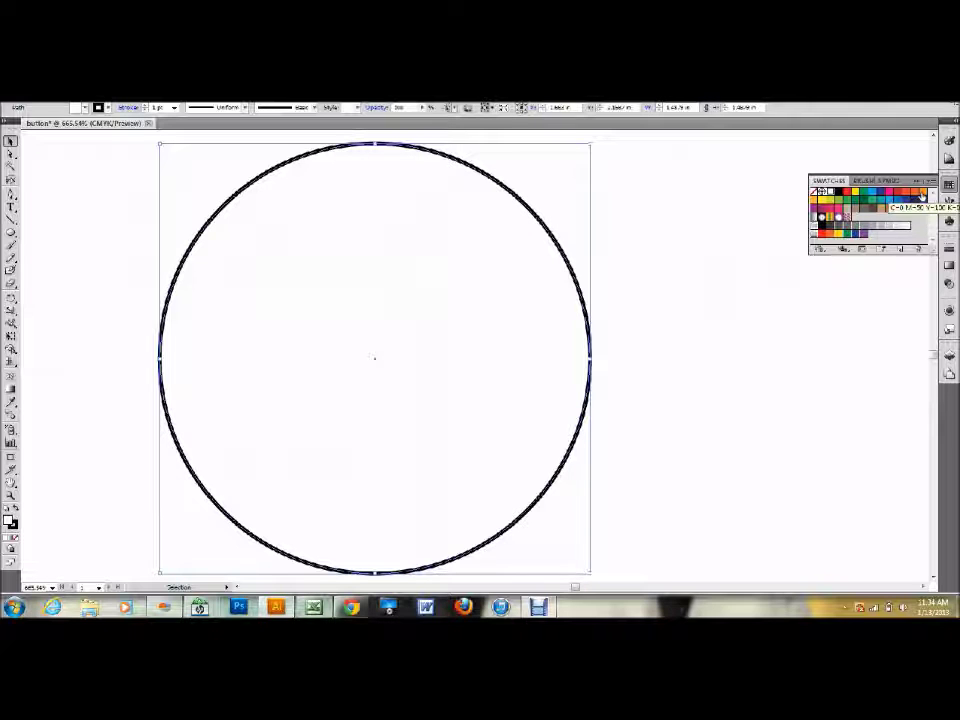
{"action": "left_click", "coordinate": [884, 194]}
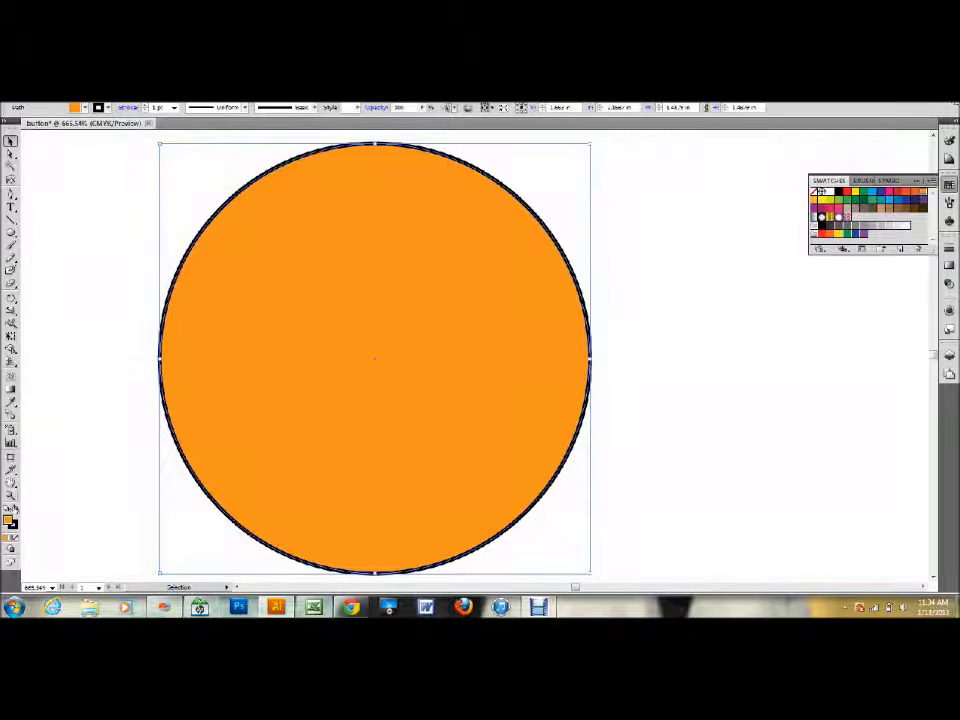
{"action": "left_click", "coordinate": [15, 510]}
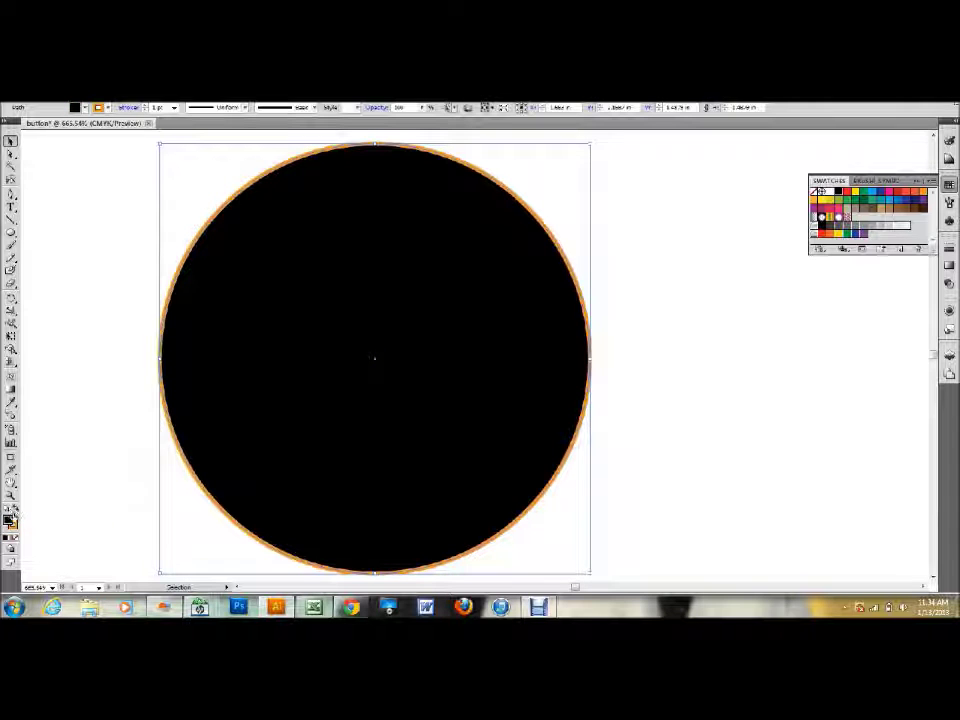
{"action": "left_click", "coordinate": [15, 510]}
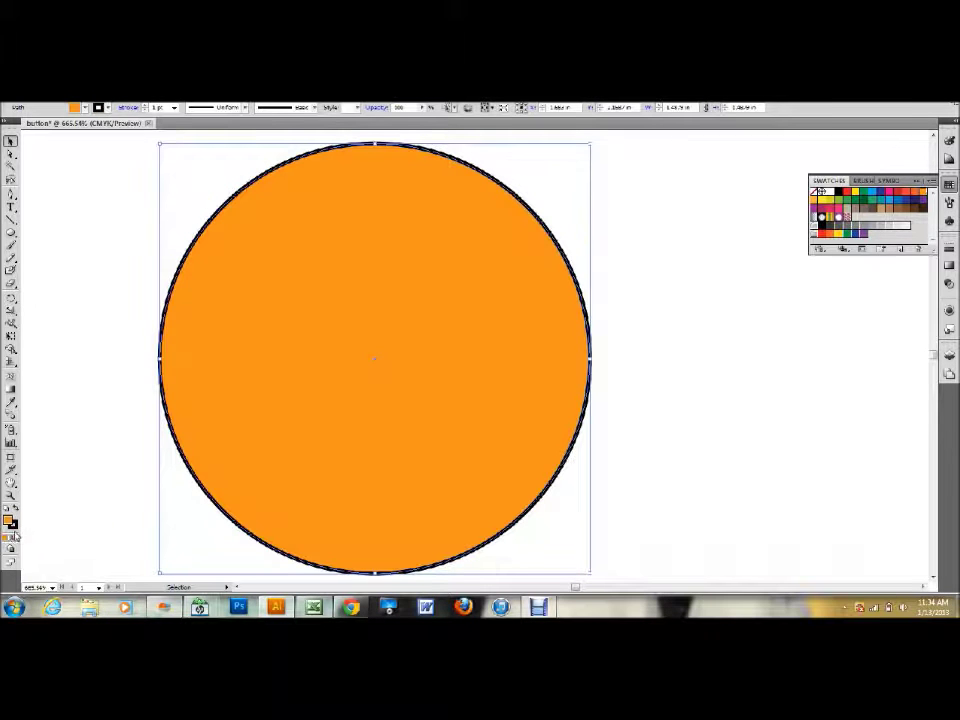
{"action": "left_click", "coordinate": [13, 536]}
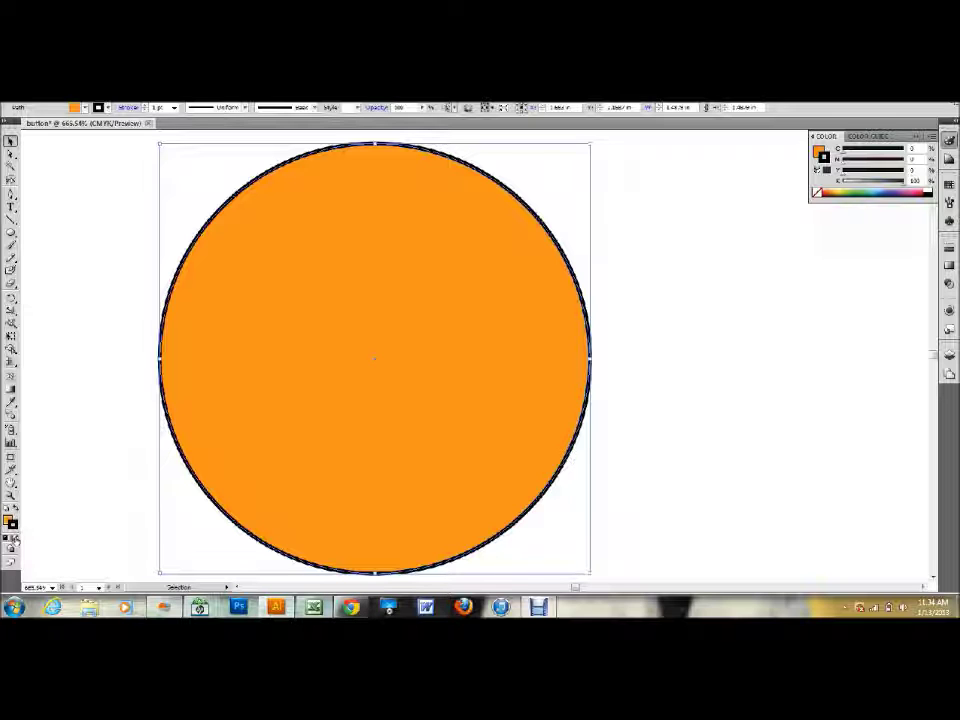
{"action": "left_click", "coordinate": [17, 537]}
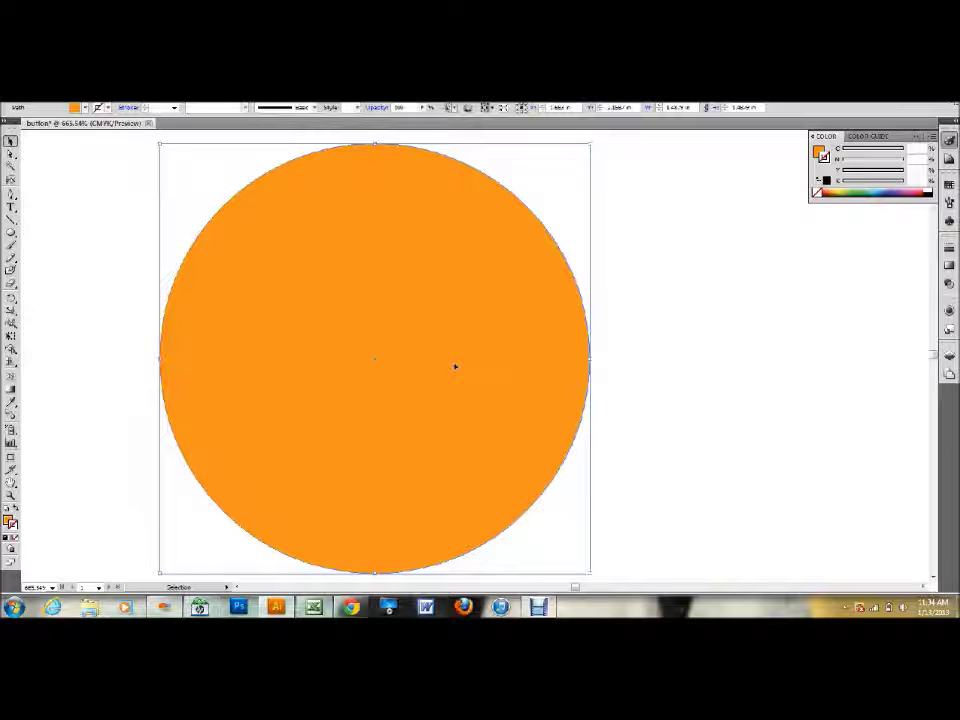
- Duplicate the orange circle and place the copy to the right, partly overlapping the original
{"action": "key", "text": "a"}
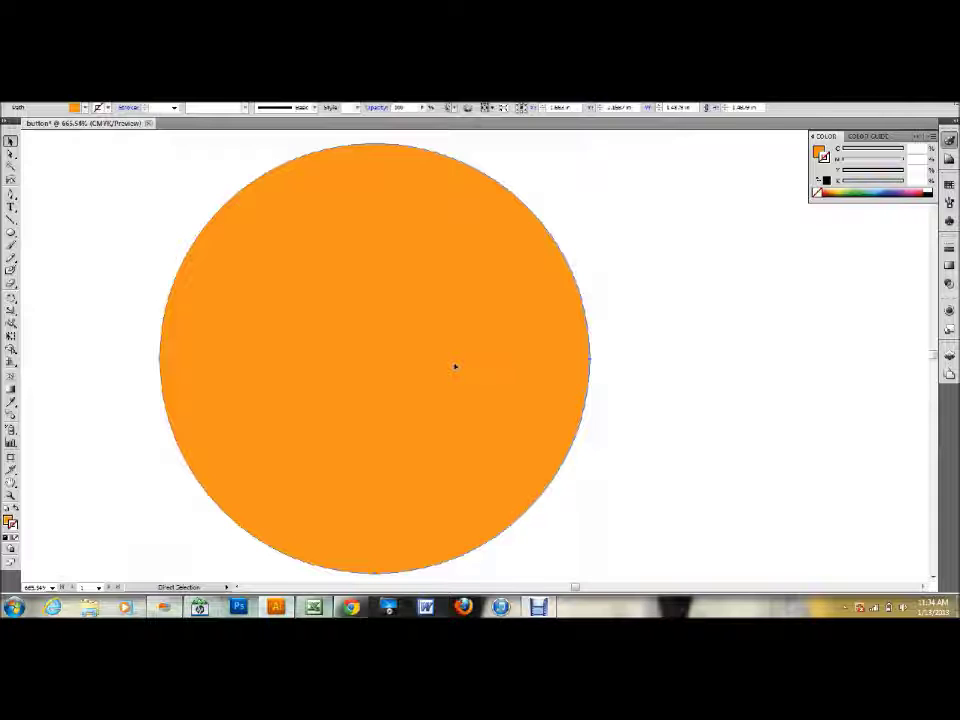
{"action": "key", "text": "ctrl+v"}
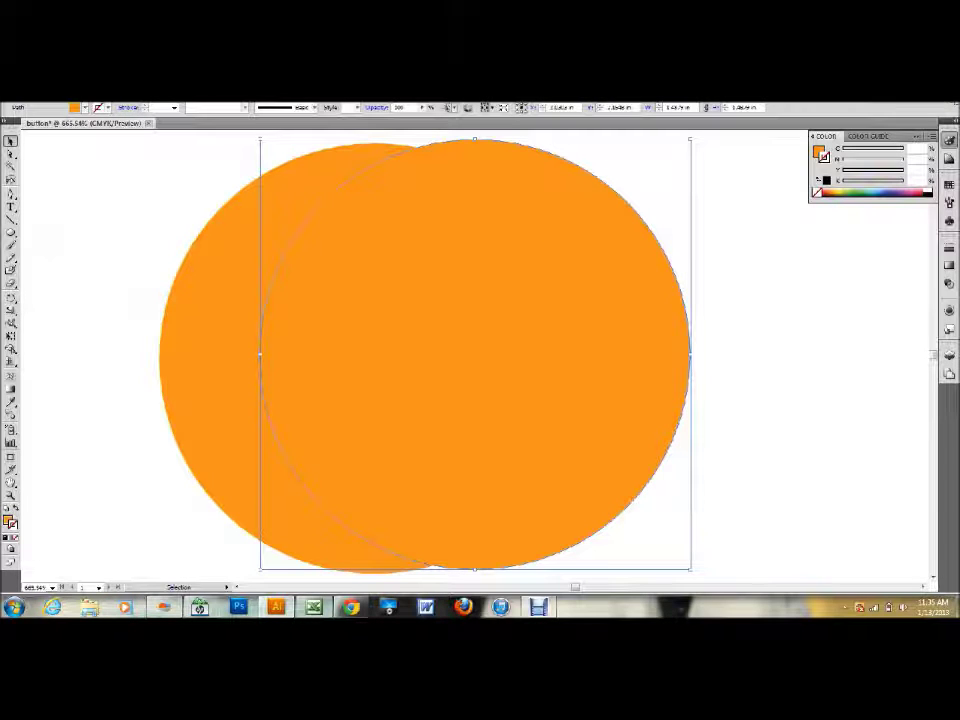
{"action": "left_click", "coordinate": [57, 96]}
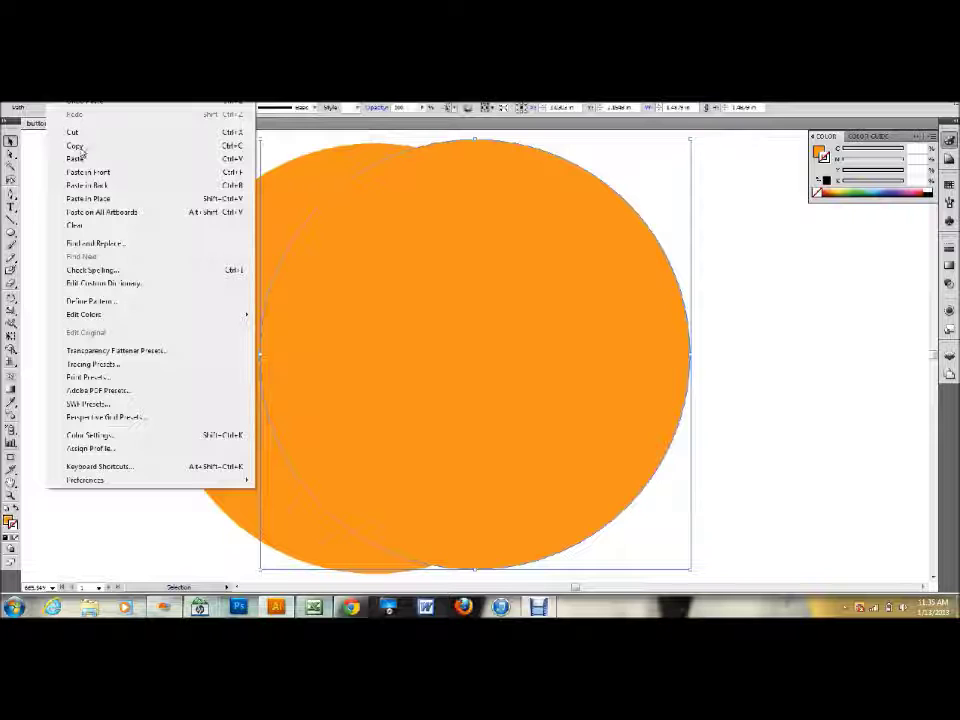
{"action": "left_click", "coordinate": [792, 284]}
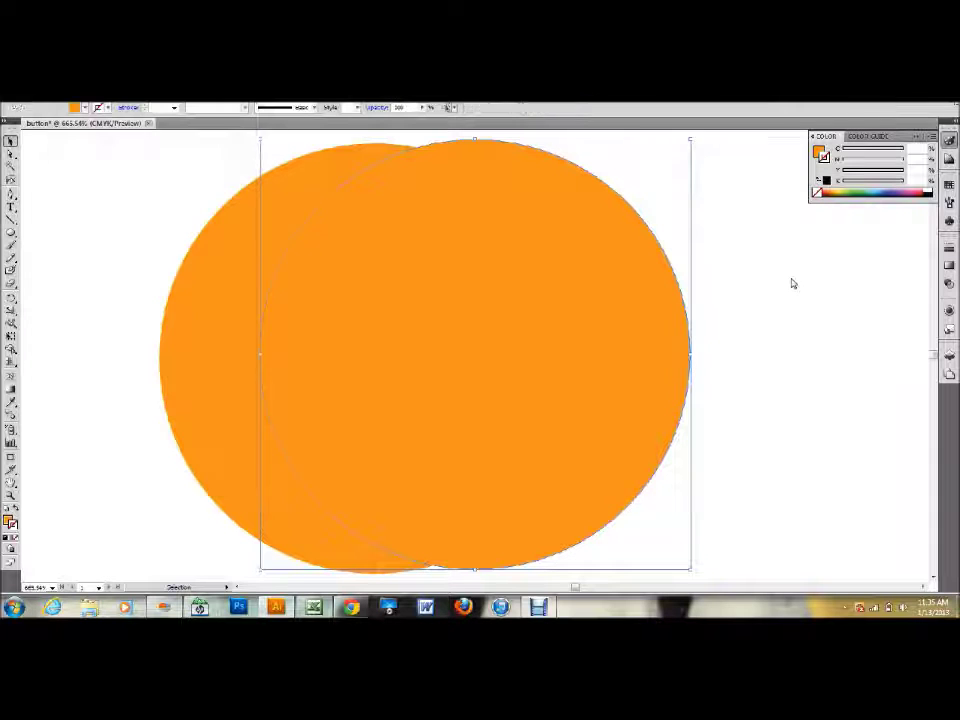
{"action": "left_click_drag", "start_coordinate": [438, 280], "coordinate": [603, 296]}
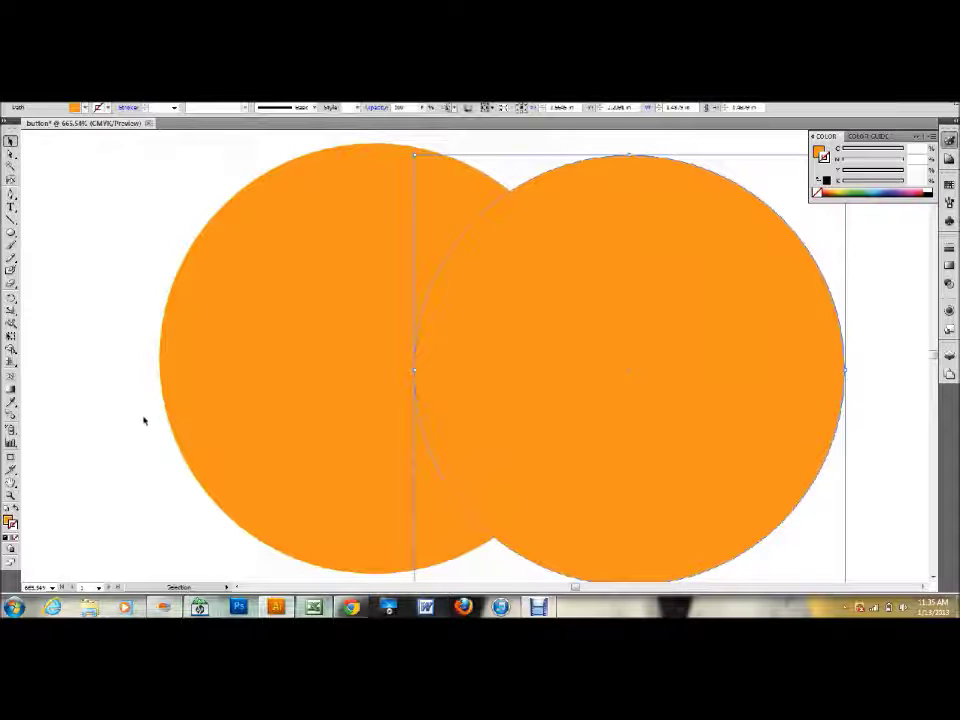
- Float the gradient settings alongside the color swatches and apply the linear white-to-black gradient to the copied circle
{"action": "left_click", "coordinate": [11, 391]}
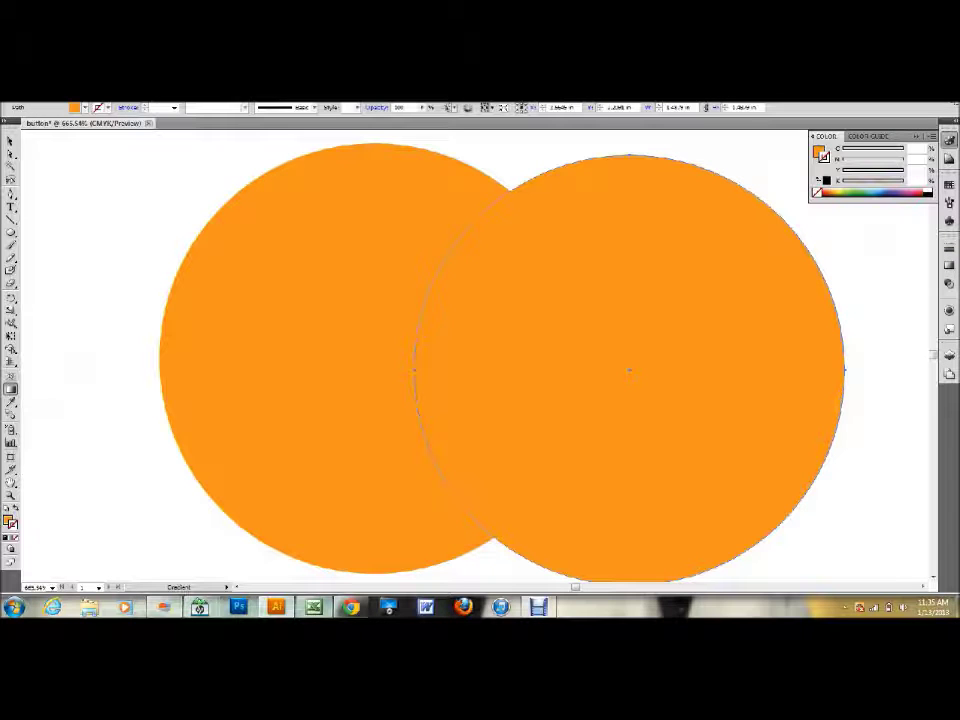
{"action": "left_click", "coordinate": [265, 102]}
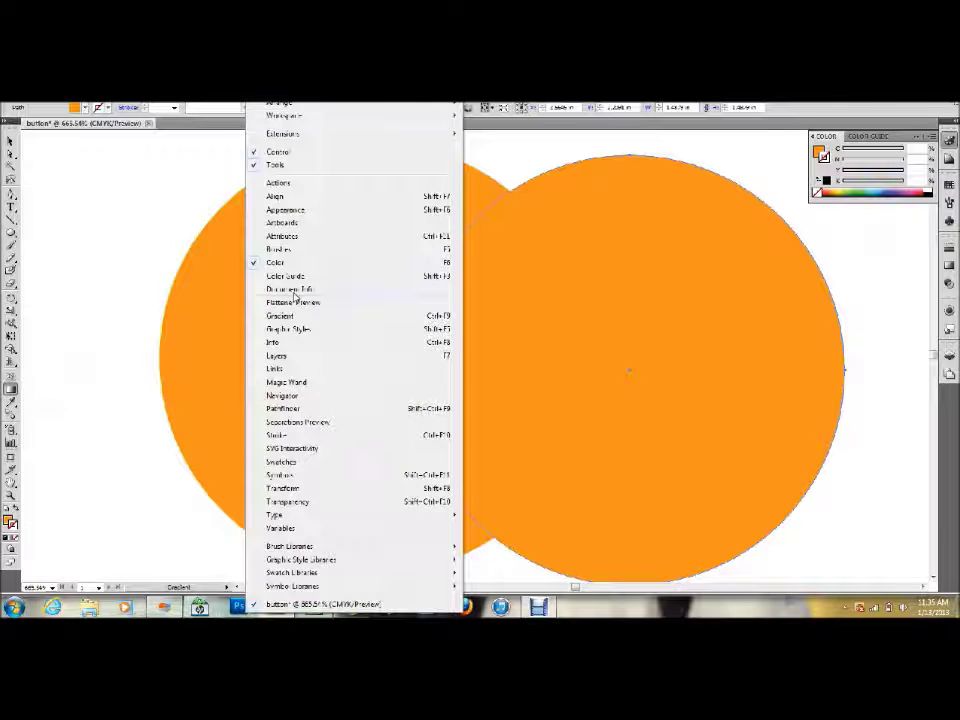
{"action": "left_click", "coordinate": [296, 315]}
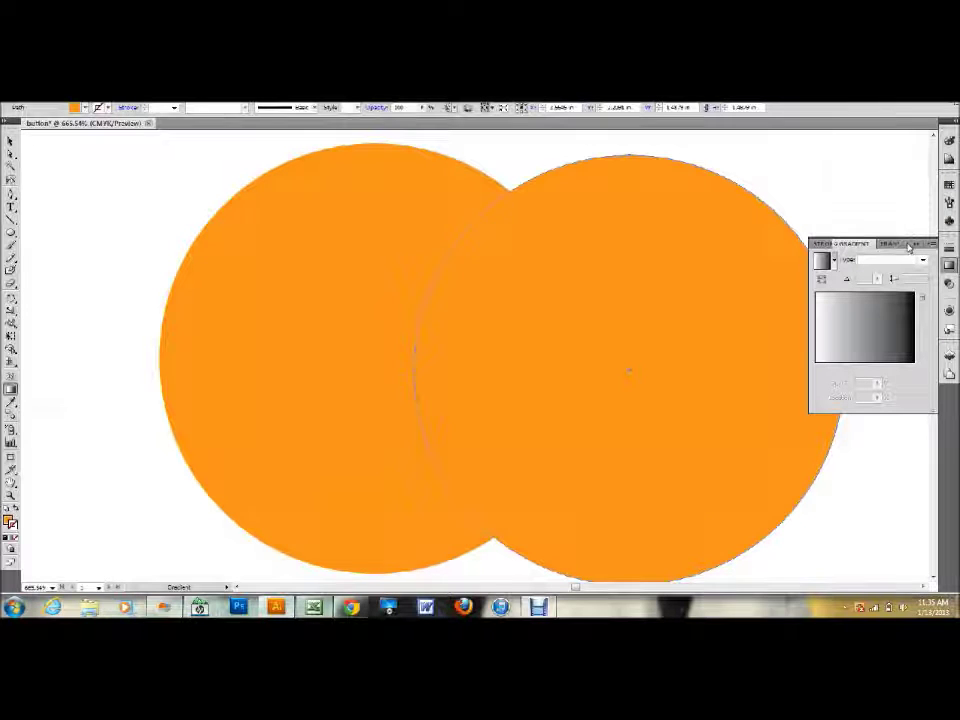
{"action": "left_click_drag", "start_coordinate": [908, 244], "coordinate": [895, 245]}
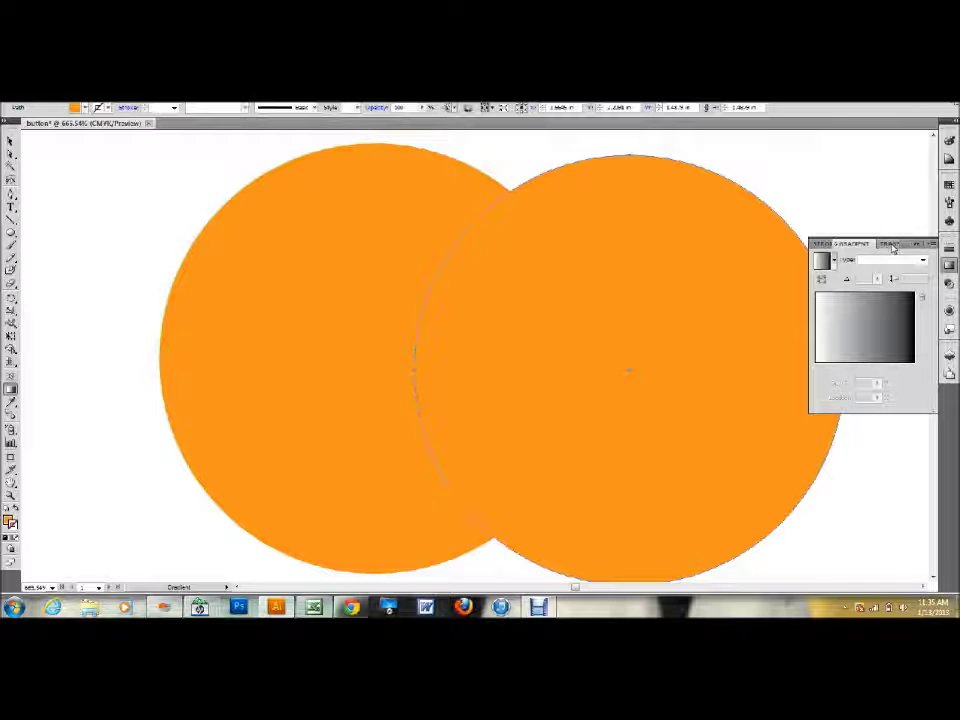
{"action": "left_click_drag", "start_coordinate": [905, 247], "coordinate": [841, 247]}
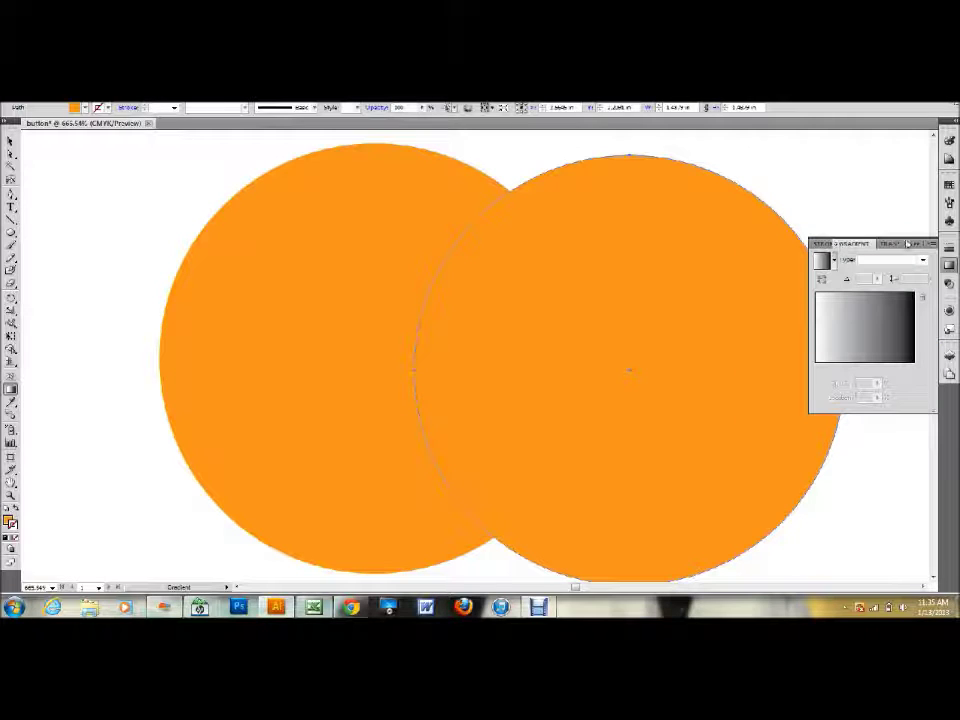
{"action": "left_click_drag", "start_coordinate": [912, 244], "coordinate": [857, 308]}
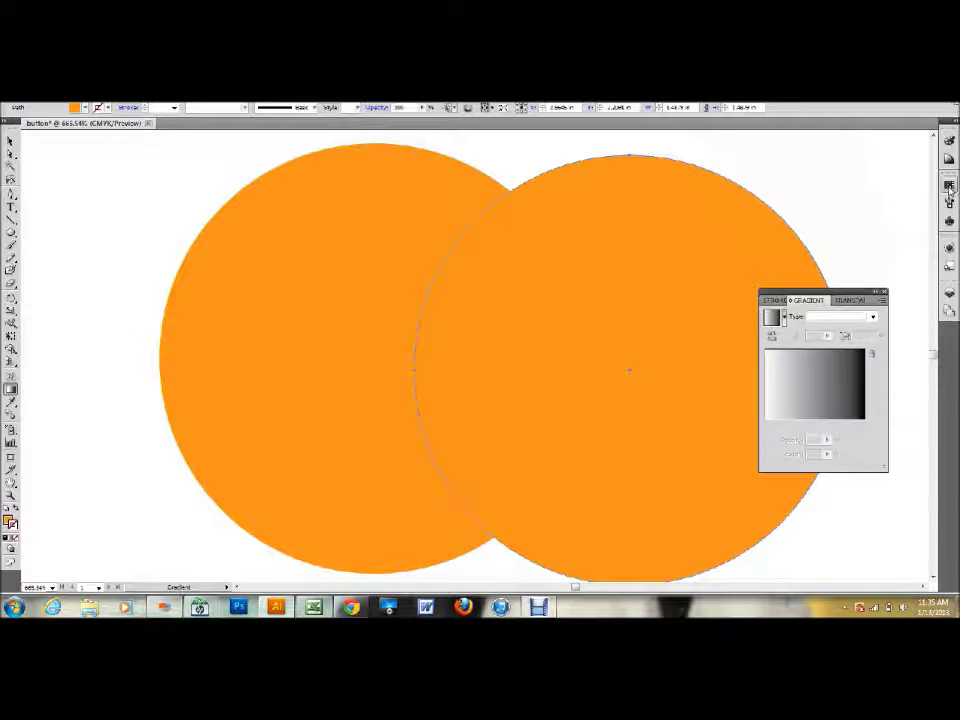
{"action": "left_click", "coordinate": [948, 185]}
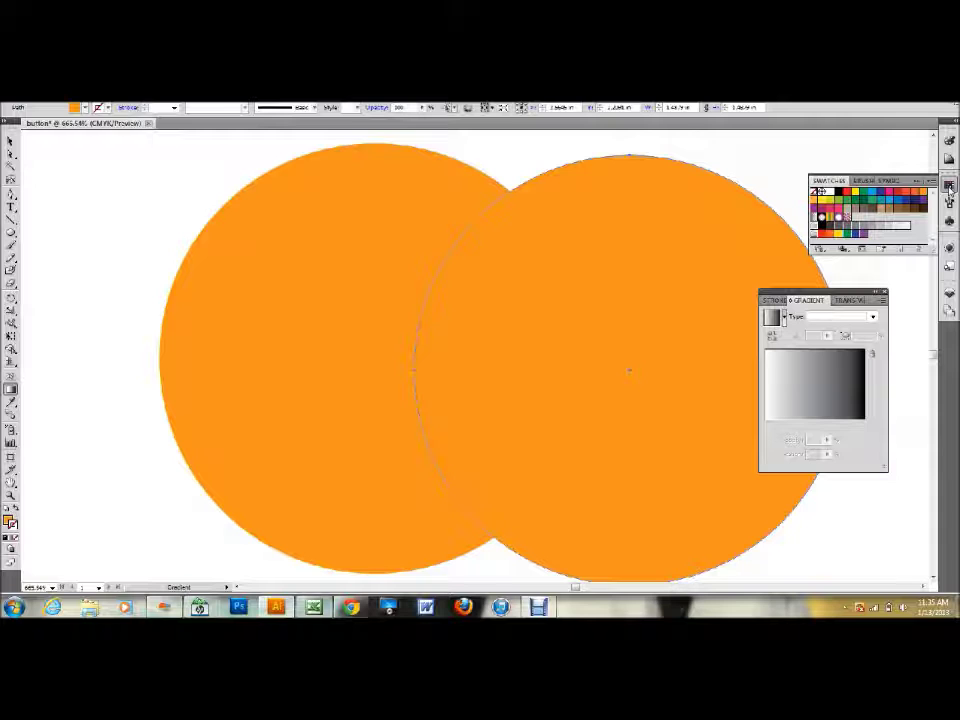
{"action": "left_click", "coordinate": [819, 376]}
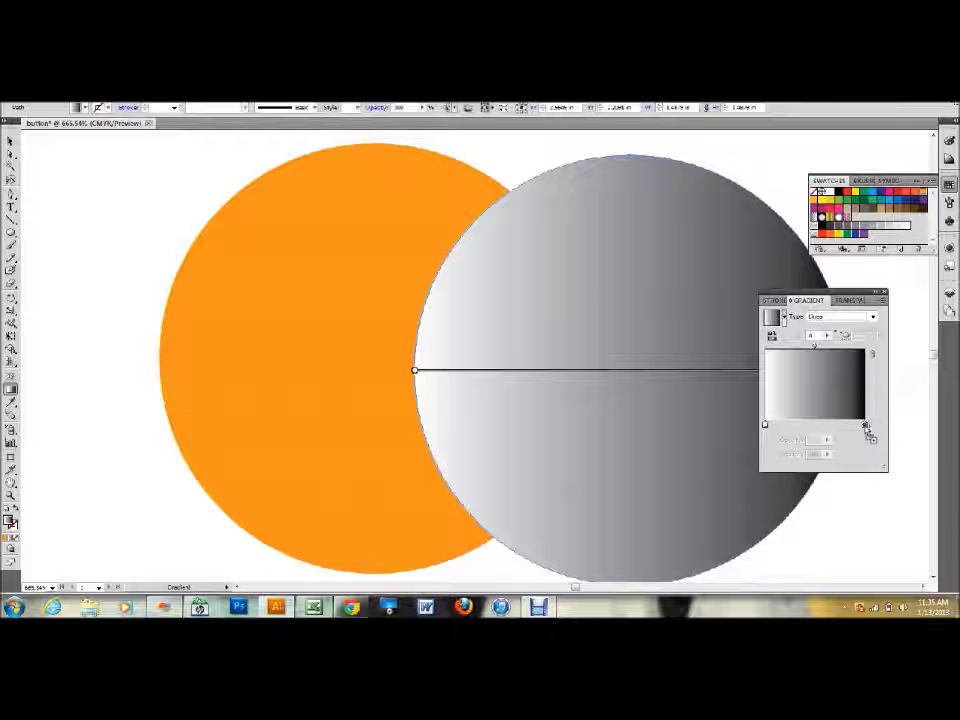
- Rebuild the copied circle's gradient with five alternating stops: orange, white, orange, white and orange, with orange at both ends
{"action": "left_click_drag", "start_coordinate": [865, 425], "coordinate": [796, 428]}
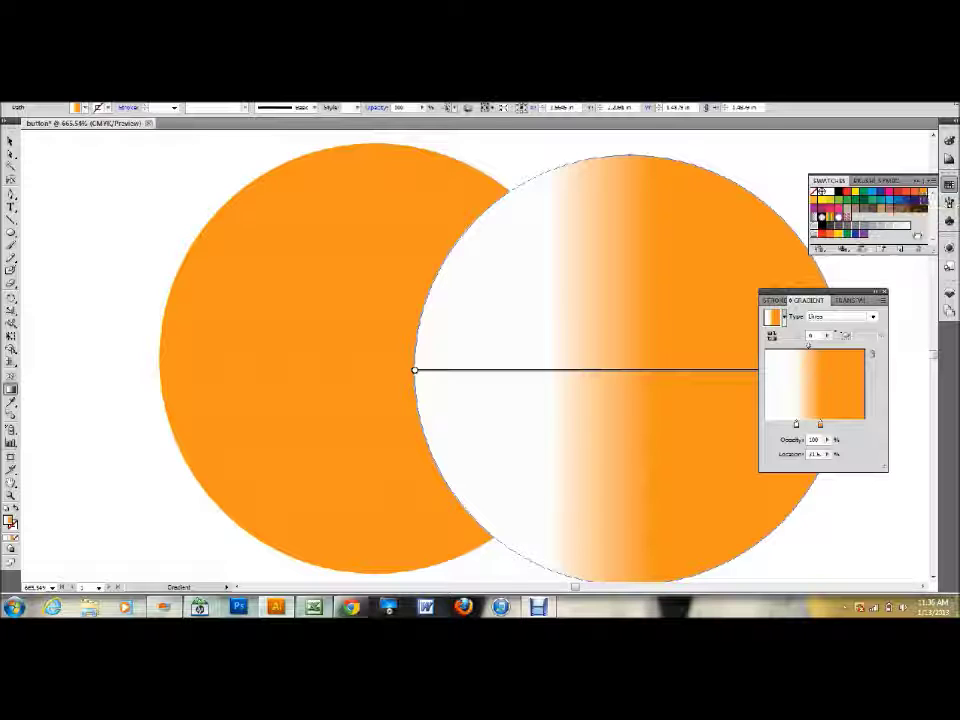
{"action": "left_click", "coordinate": [767, 424]}
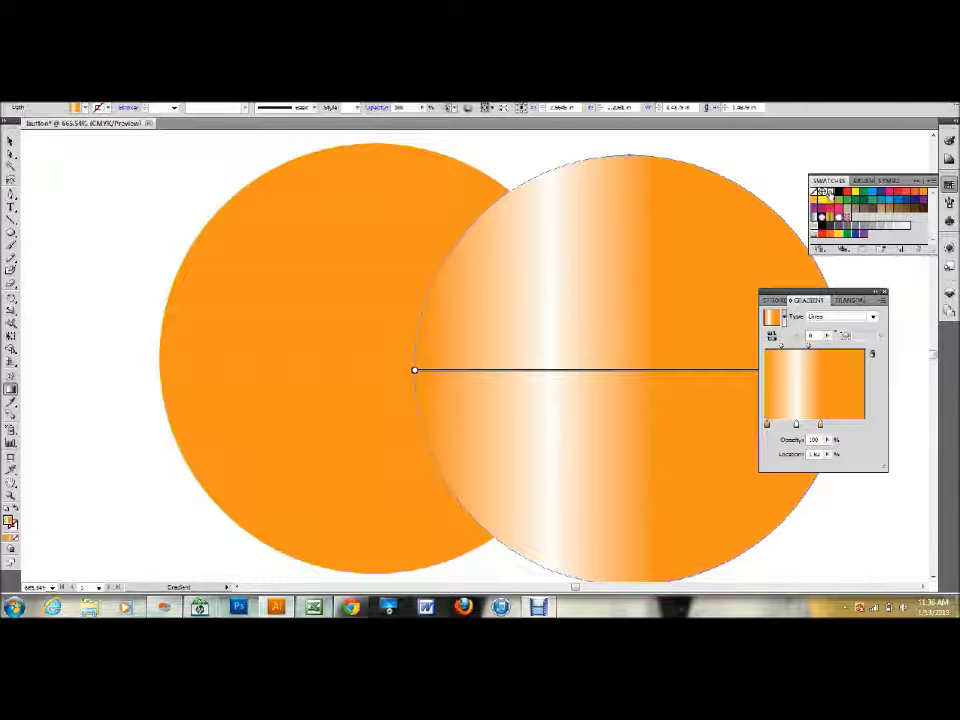
{"action": "left_click", "coordinate": [839, 424]}
{"action": "left_click_drag", "start_coordinate": [838, 424], "coordinate": [838, 424]}
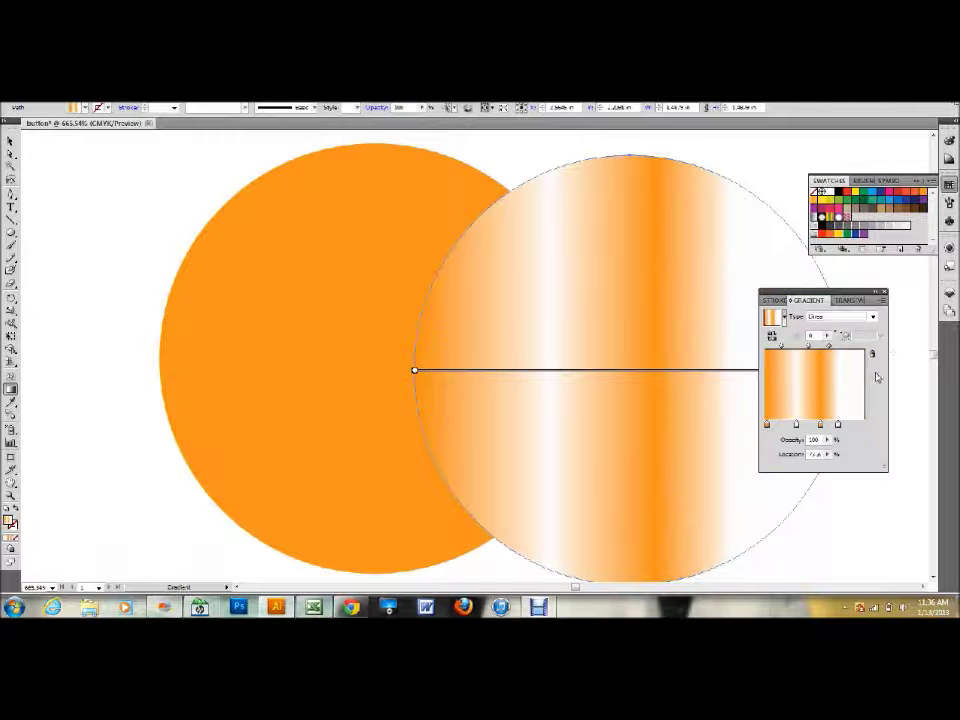
{"action": "left_click_drag", "start_coordinate": [922, 194], "coordinate": [866, 424]}
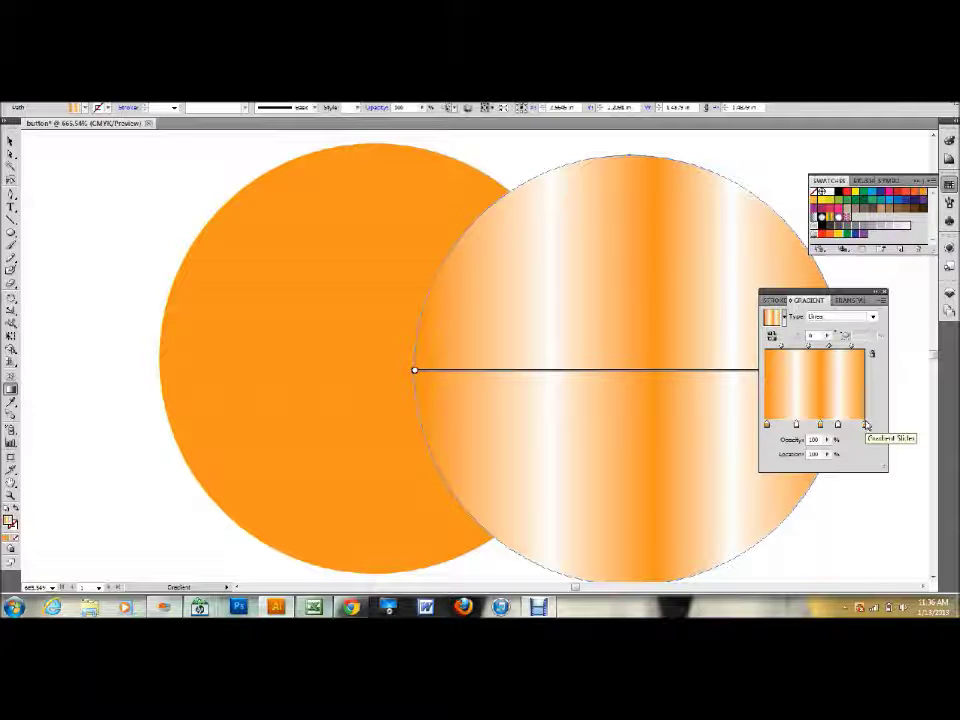
- Spread the two white gradient stops outward, set the middle orange stop to about 62%, and move the gradient settings off the circle
{"action": "left_click", "coordinate": [791, 425]}
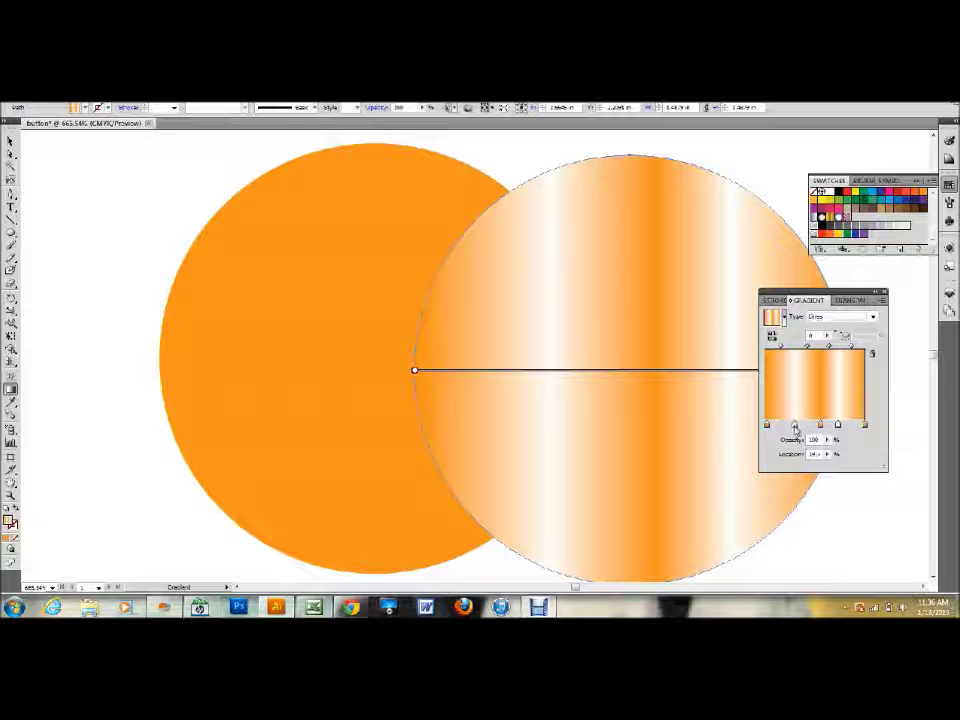
{"action": "left_click_drag", "start_coordinate": [791, 426], "coordinate": [827, 425]}
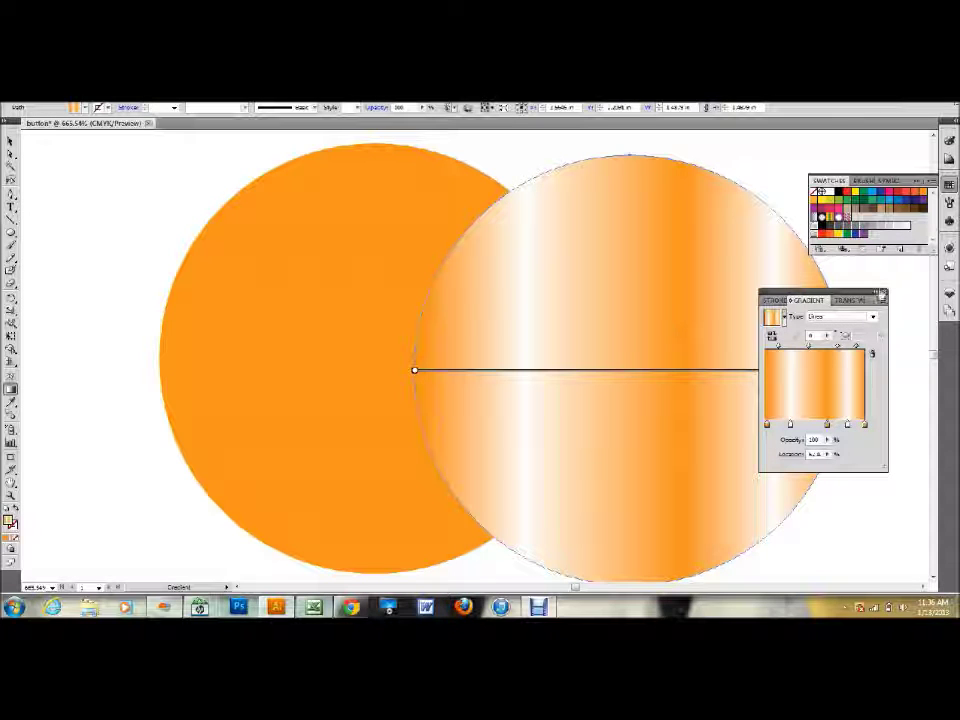
{"action": "left_click_drag", "start_coordinate": [810, 299], "coordinate": [881, 347]}
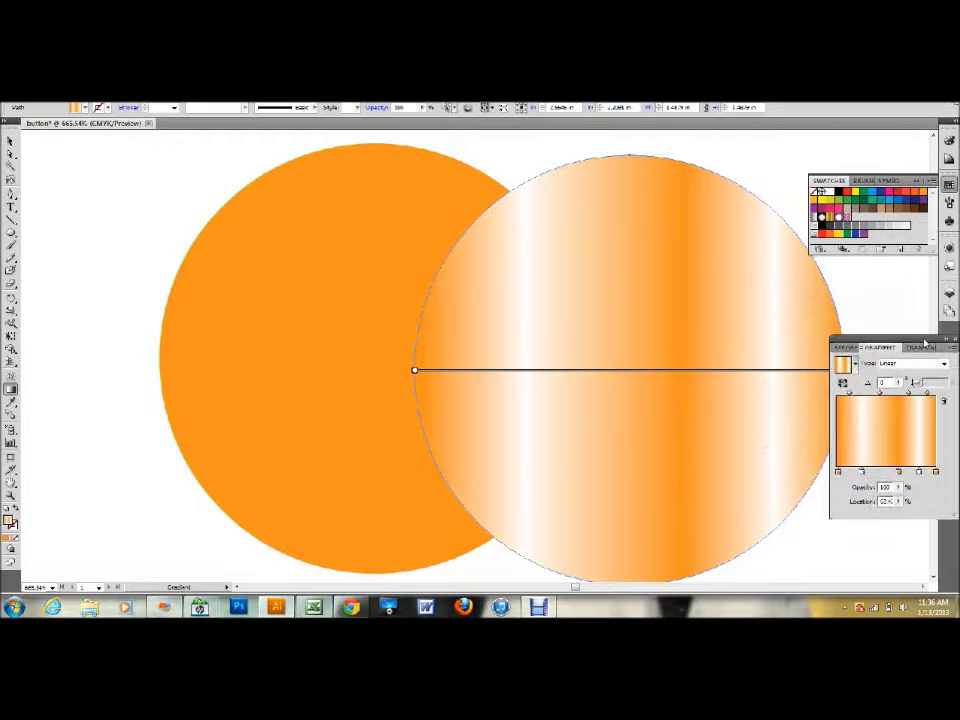
- Move the gradient circle over the solid orange circle and shrink it proportionally to about 1.42 in wide
{"action": "key", "text": "v"}
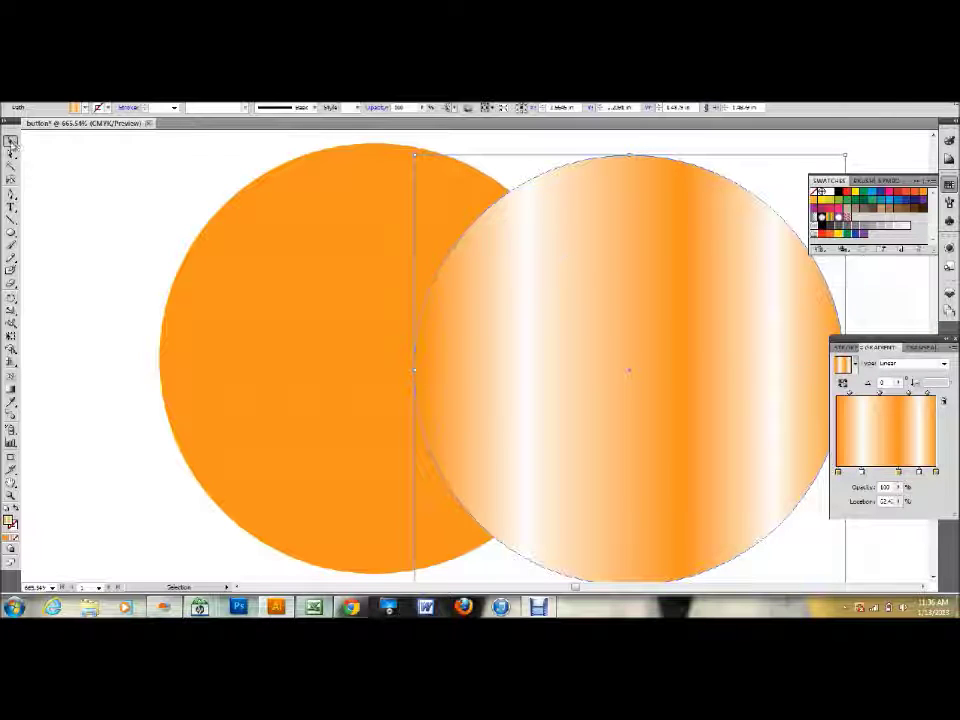
{"action": "left_click_drag", "start_coordinate": [510, 283], "coordinate": [259, 277]}
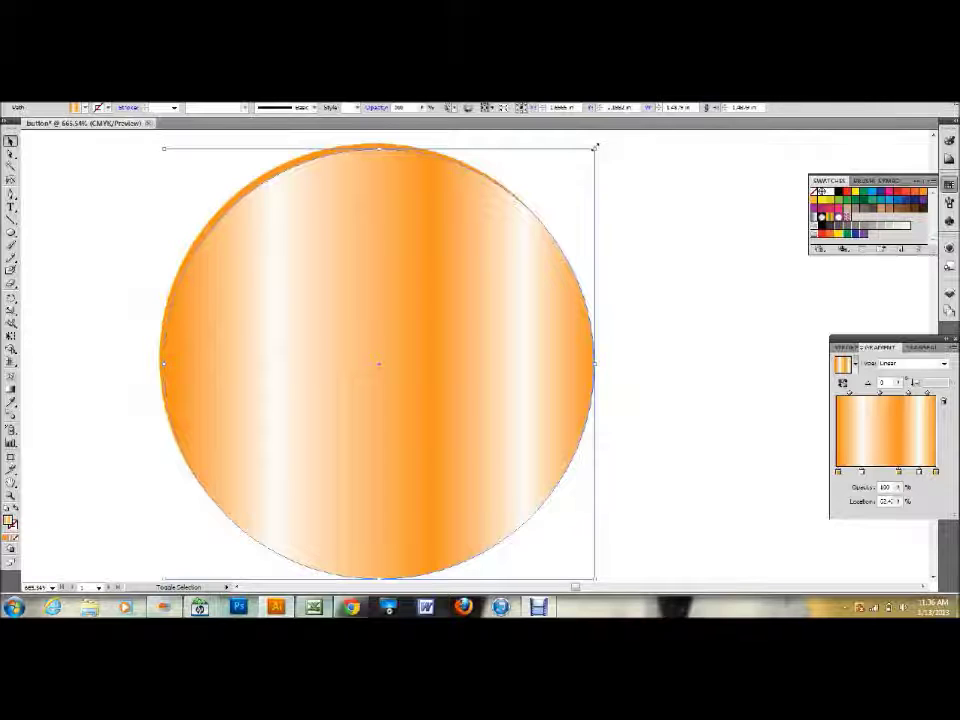
{"action": "left_click_drag", "start_coordinate": [595, 147], "coordinate": [577, 167]}
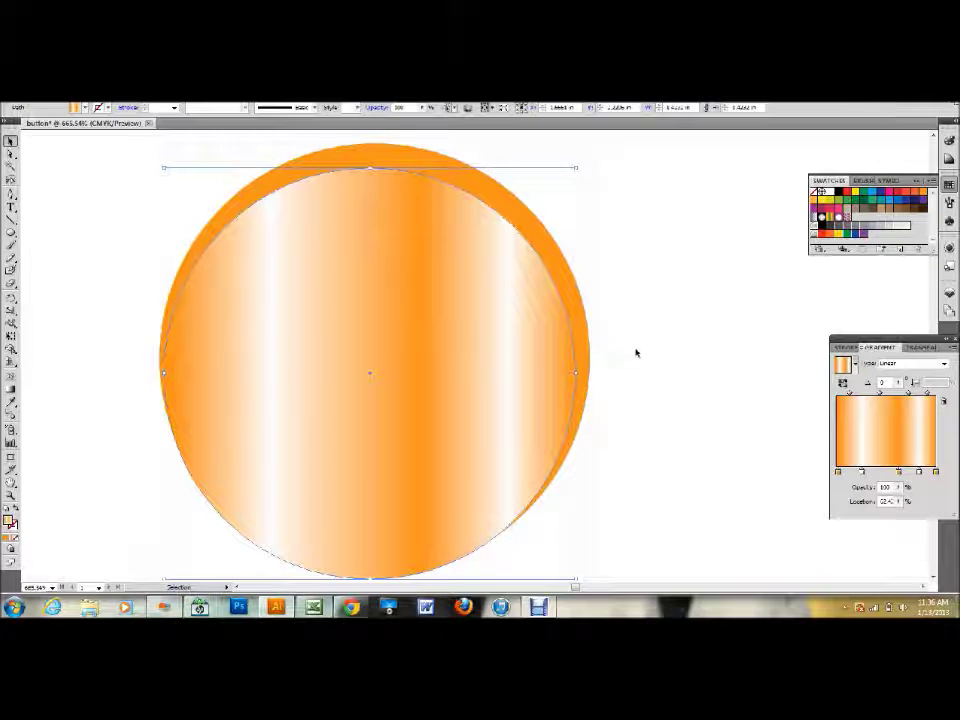
- Align the gradient circle and the orange circle behind it on their horizontal and vertical centers
{"action": "left_click_drag", "start_coordinate": [636, 350], "coordinate": [394, 390]}
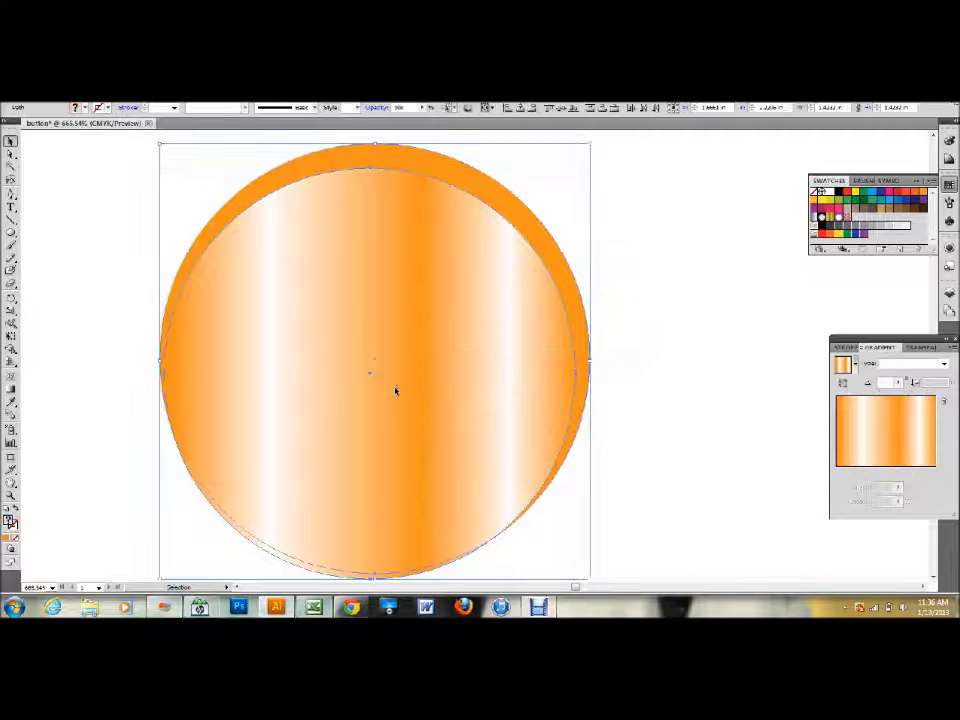
{"action": "left_click", "coordinate": [521, 109]}
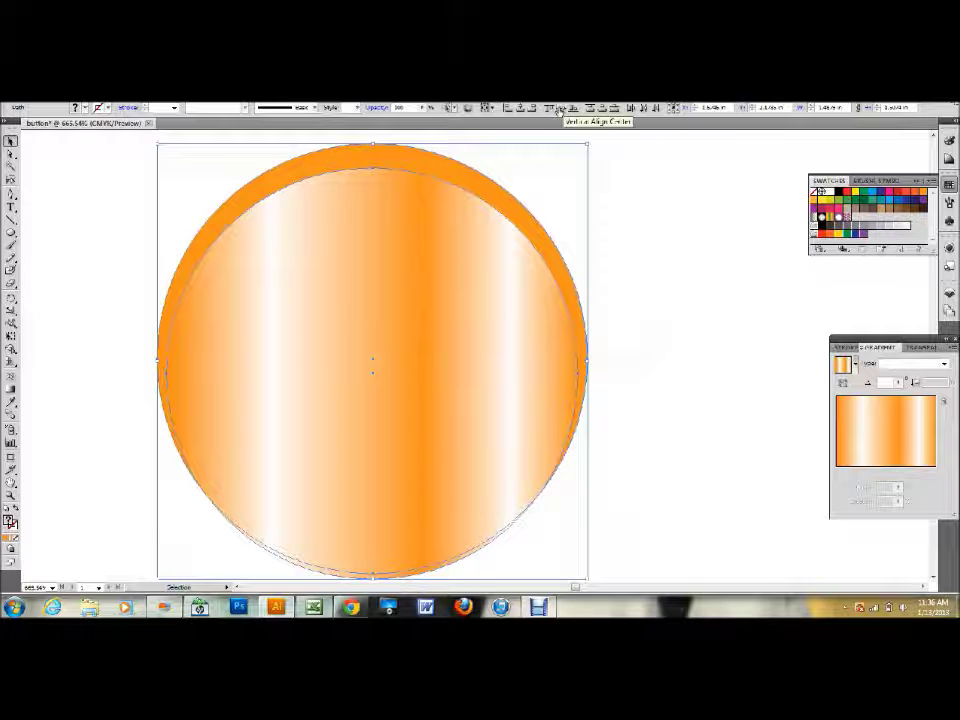
{"action": "left_click", "coordinate": [558, 108]}
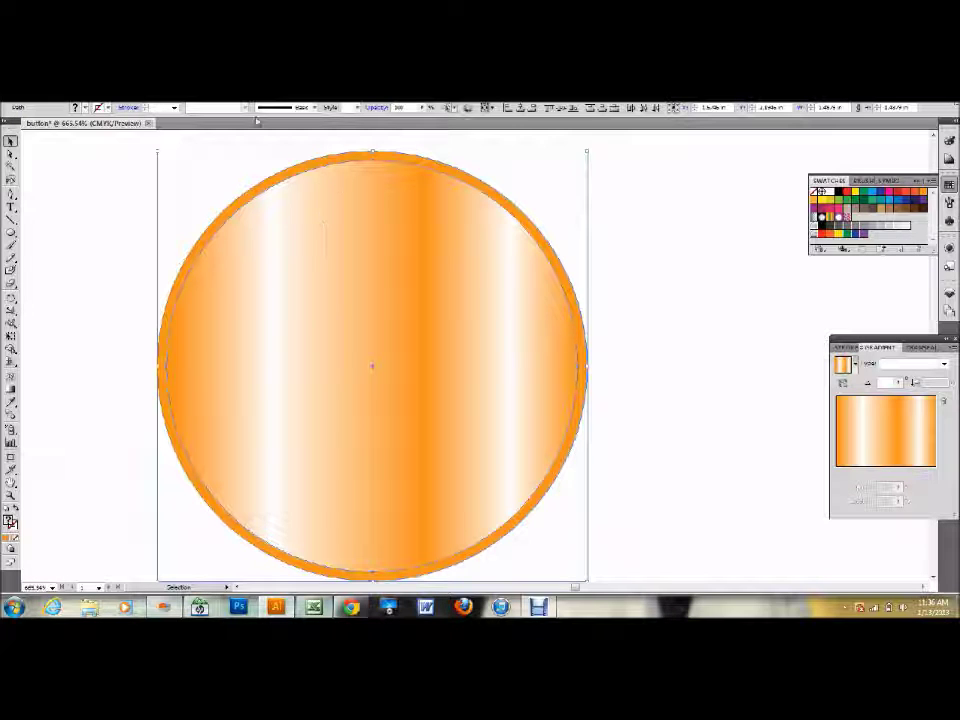
{"action": "left_click", "coordinate": [229, 100]}
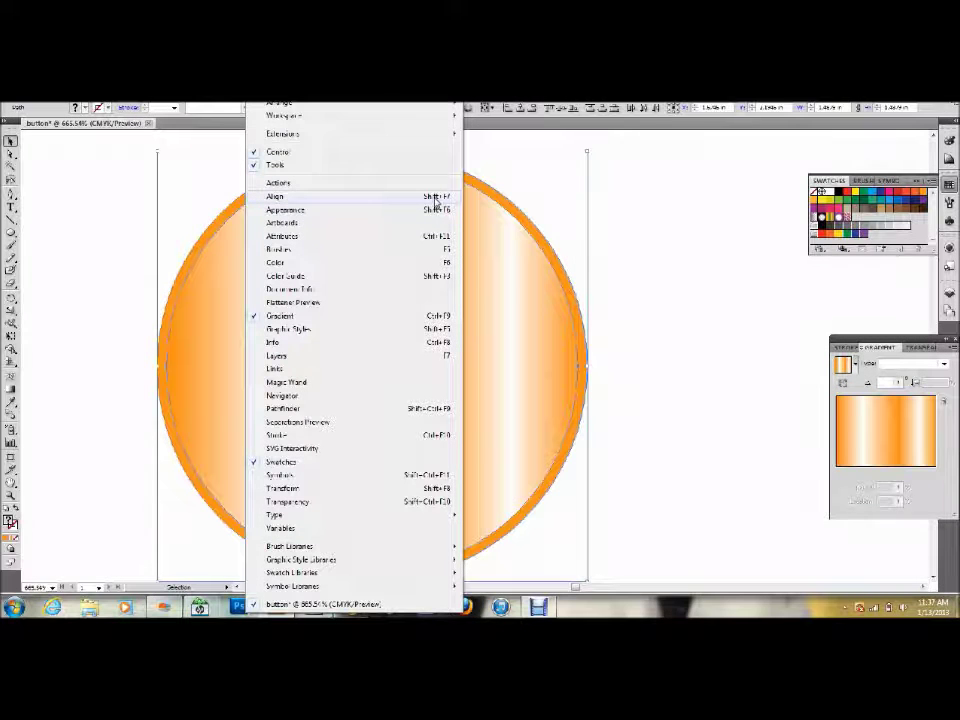
{"action": "left_click", "coordinate": [104, 217]}
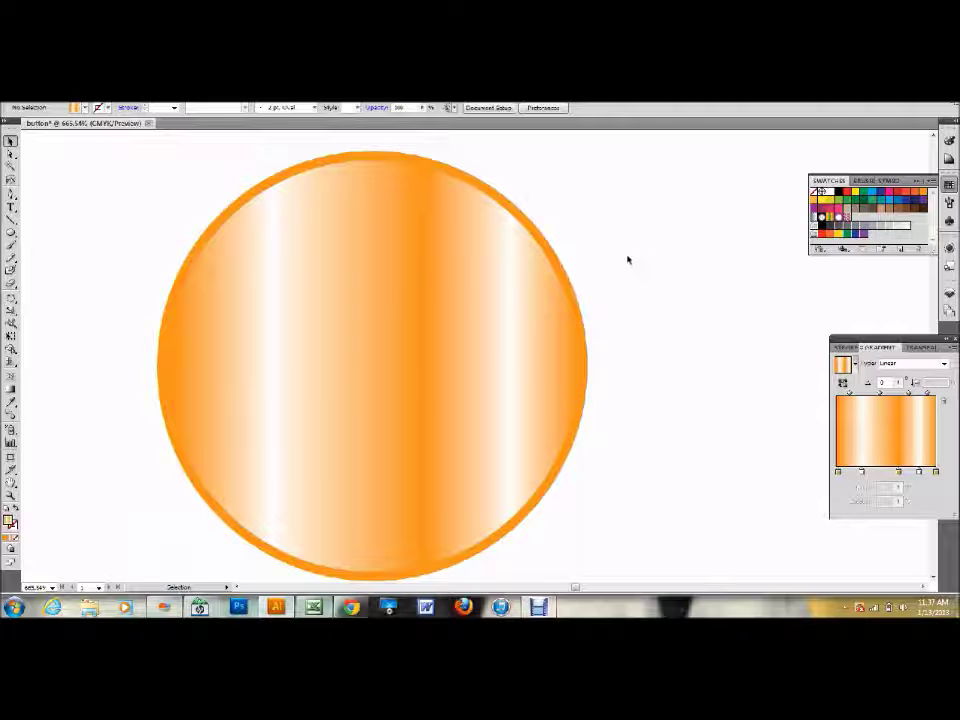
- Duplicate the outer solid orange circle and scale the copy down proportionally to about 1.32 in wide
{"action": "left_click", "coordinate": [537, 231]}
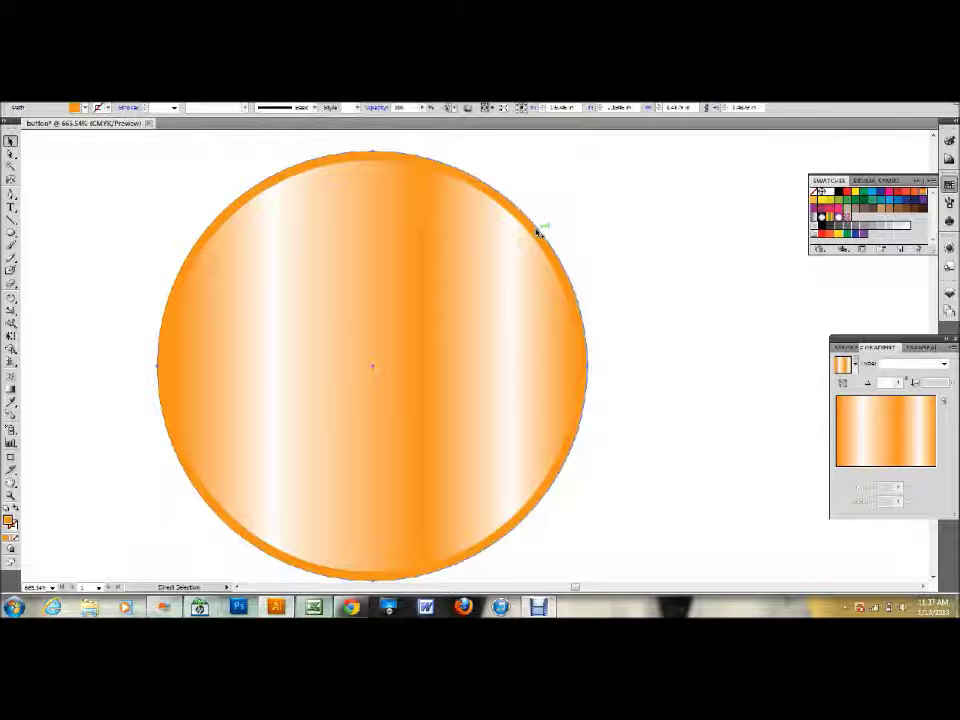
{"action": "key", "text": "ctrl+c"}
{"action": "key", "text": "ctrl+v"}
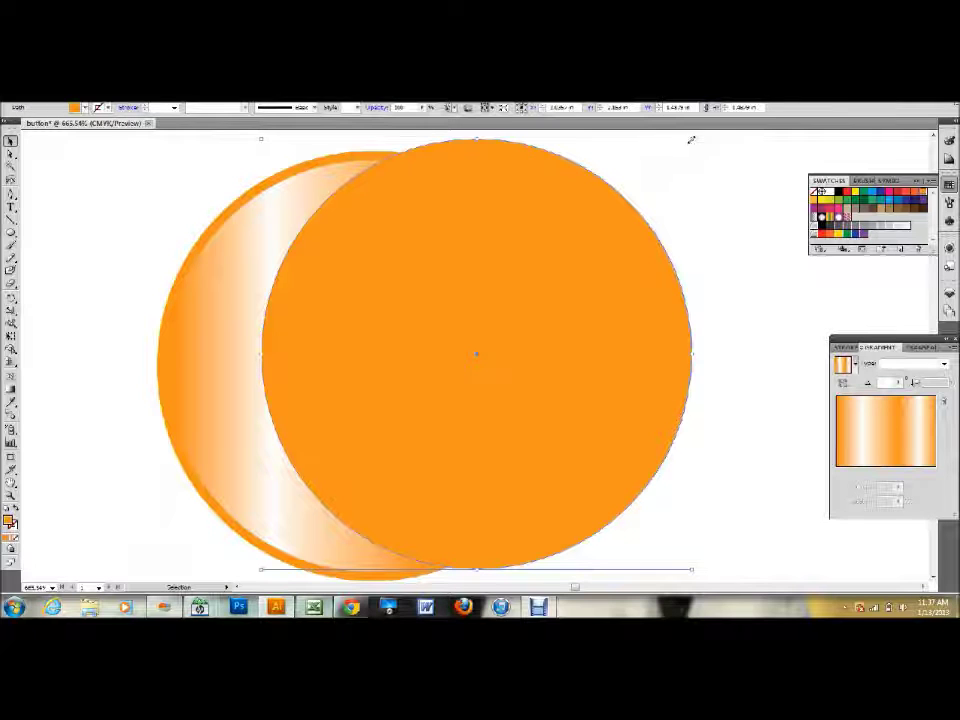
{"action": "left_click_drag", "start_coordinate": [690, 139], "coordinate": [660, 186]}
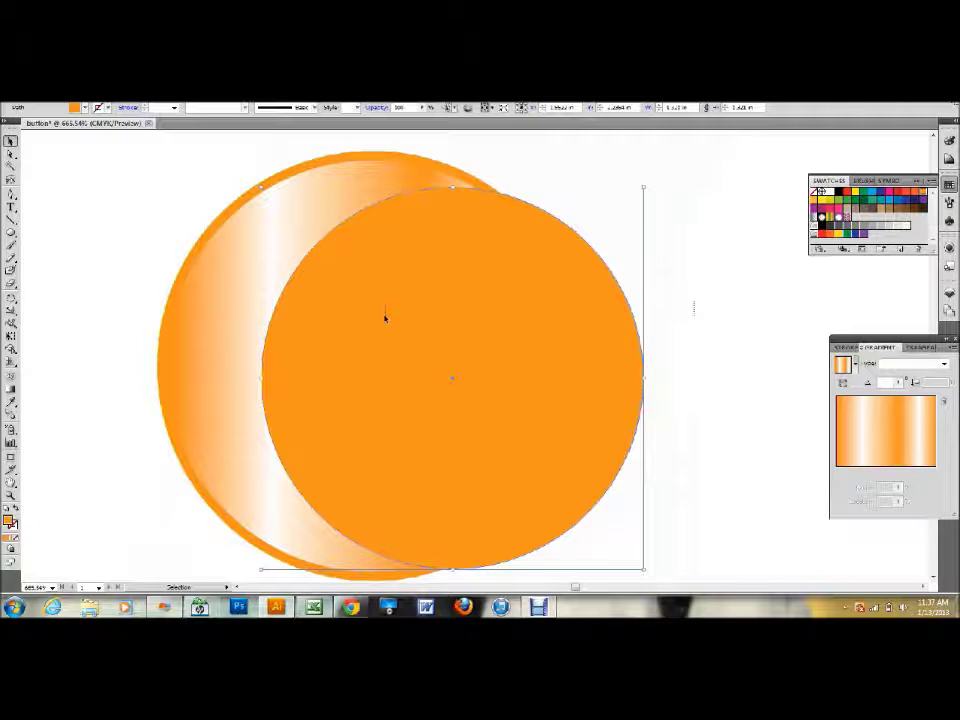
- Center all three circles on one another horizontally and vertically, and deselect them
{"action": "key", "text": "ctrl+a"}
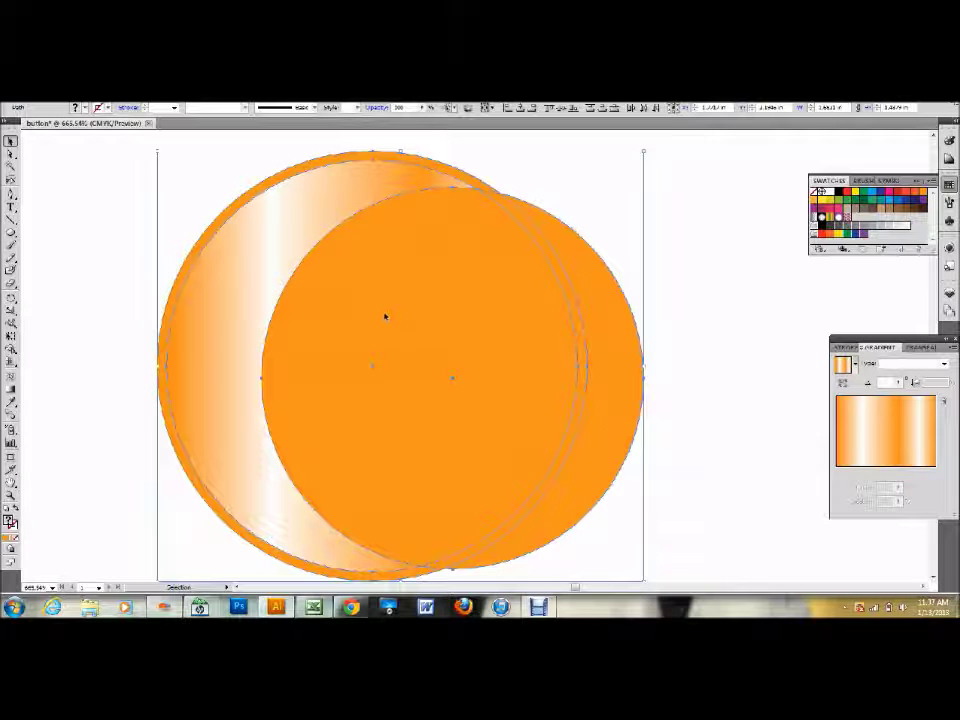
{"action": "left_click", "coordinate": [519, 107]}
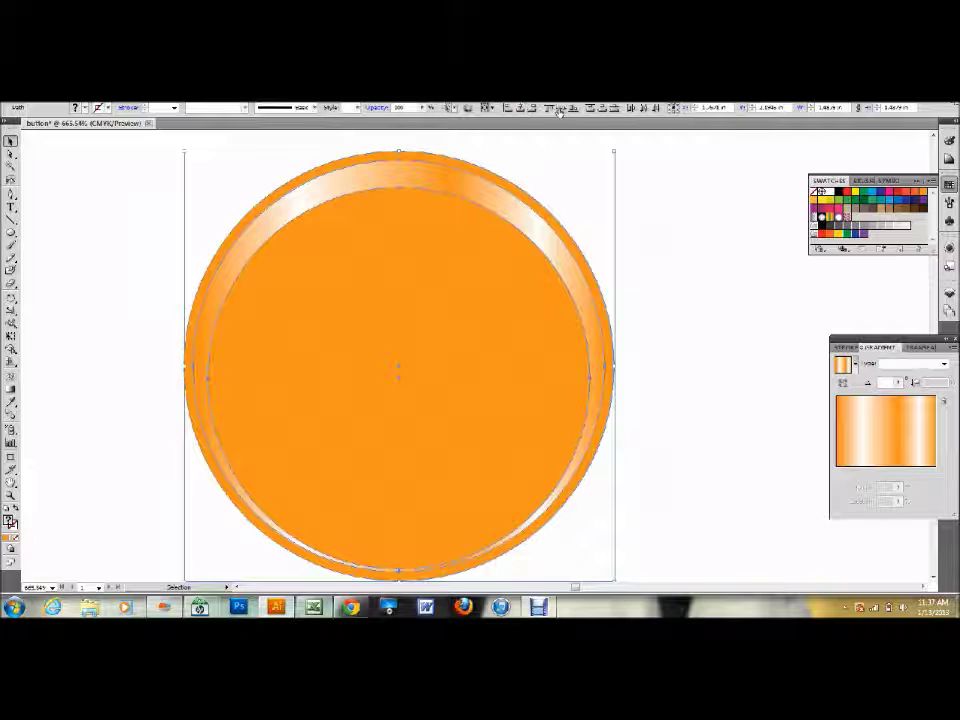
{"action": "left_click", "coordinate": [561, 108]}
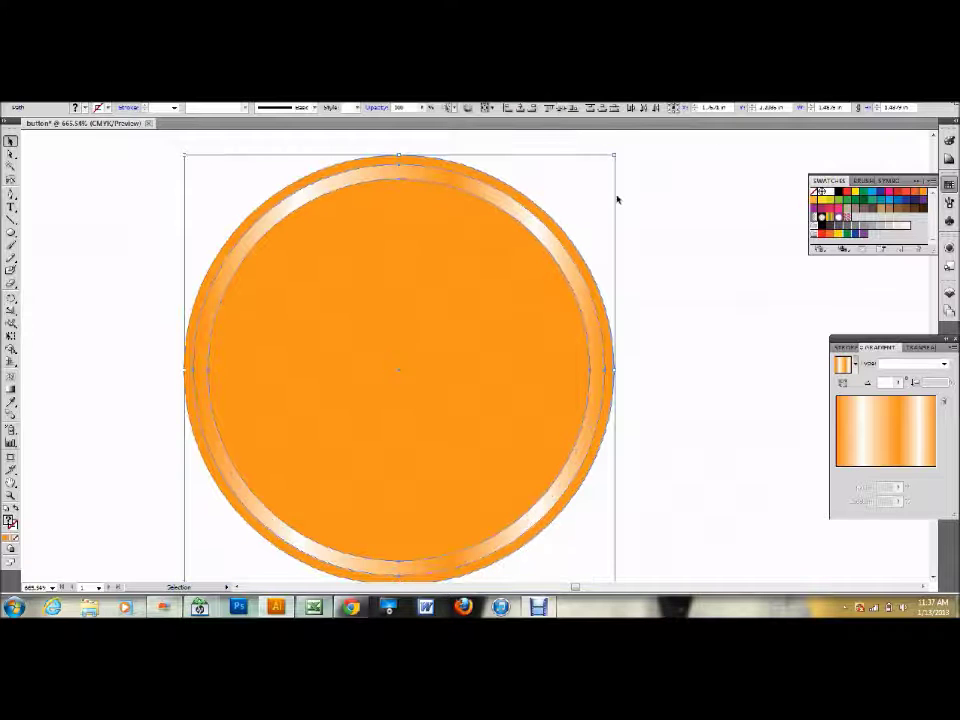
{"action": "left_click", "coordinate": [696, 243]}
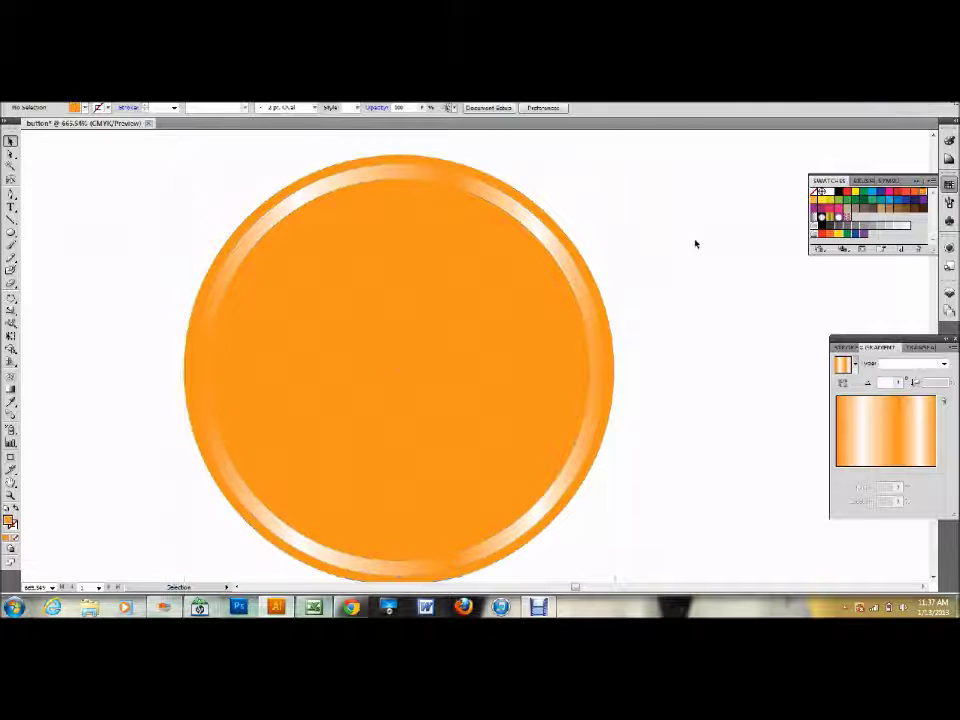
- Darken the innermost circle's orange fill by setting its black (K) value to 15%
{"action": "left_click", "coordinate": [460, 324]}
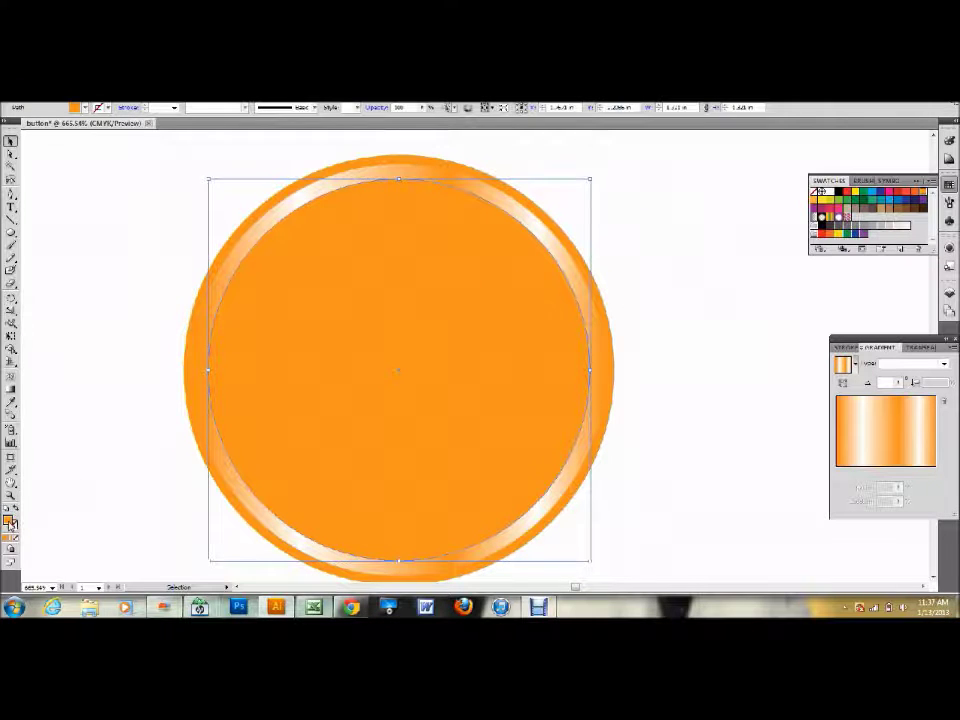
{"action": "double_click", "coordinate": [10, 522]}
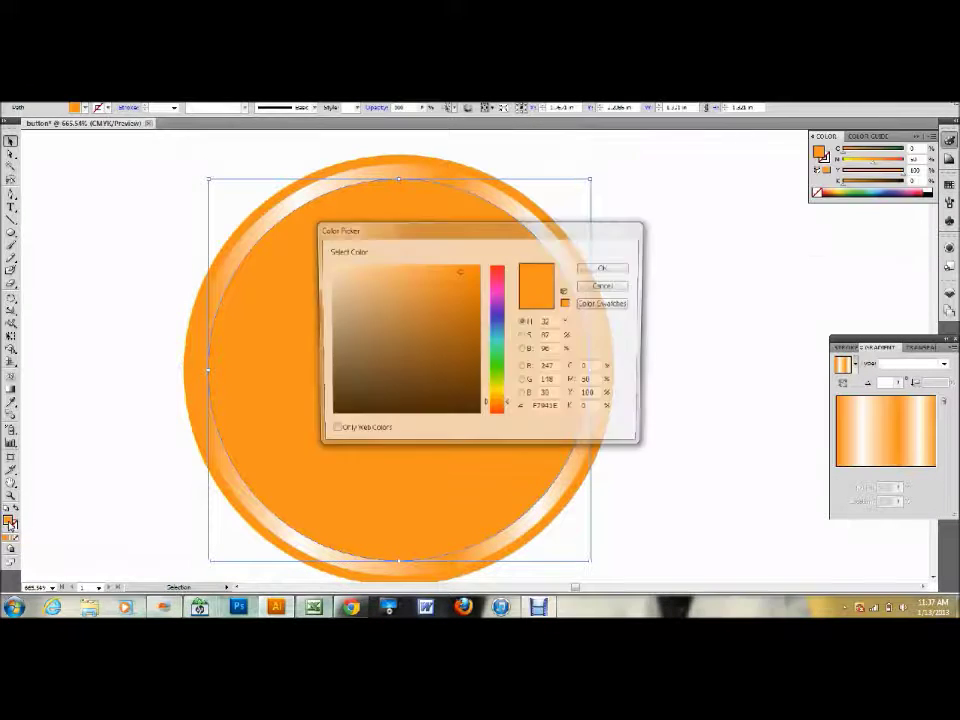
{"action": "left_click_drag", "start_coordinate": [602, 409], "coordinate": [534, 413]}
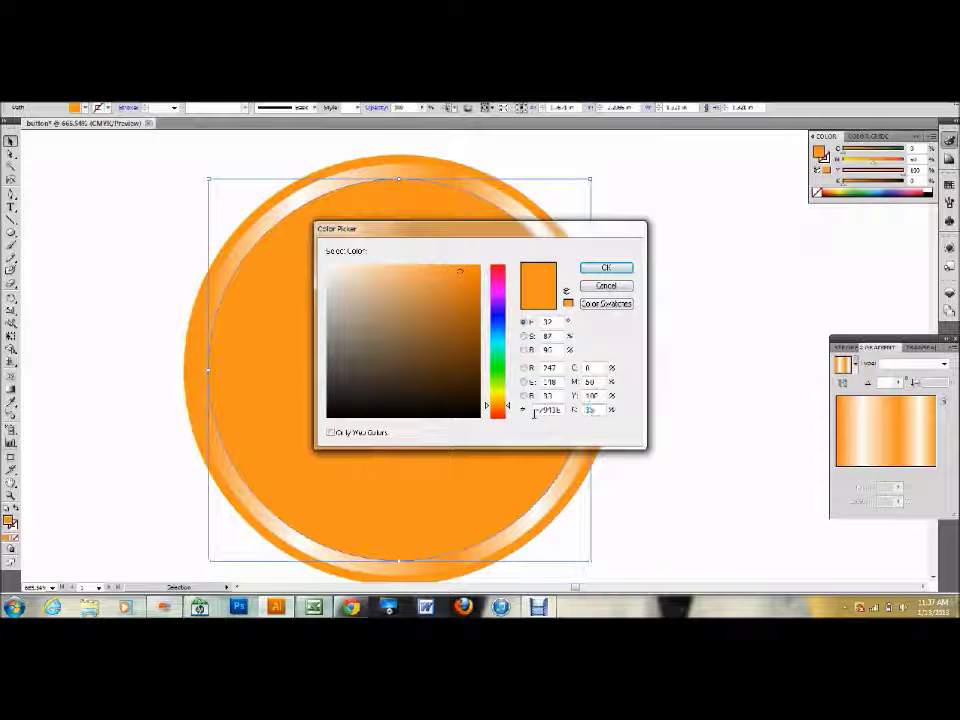
{"action": "key", "text": "Return"}
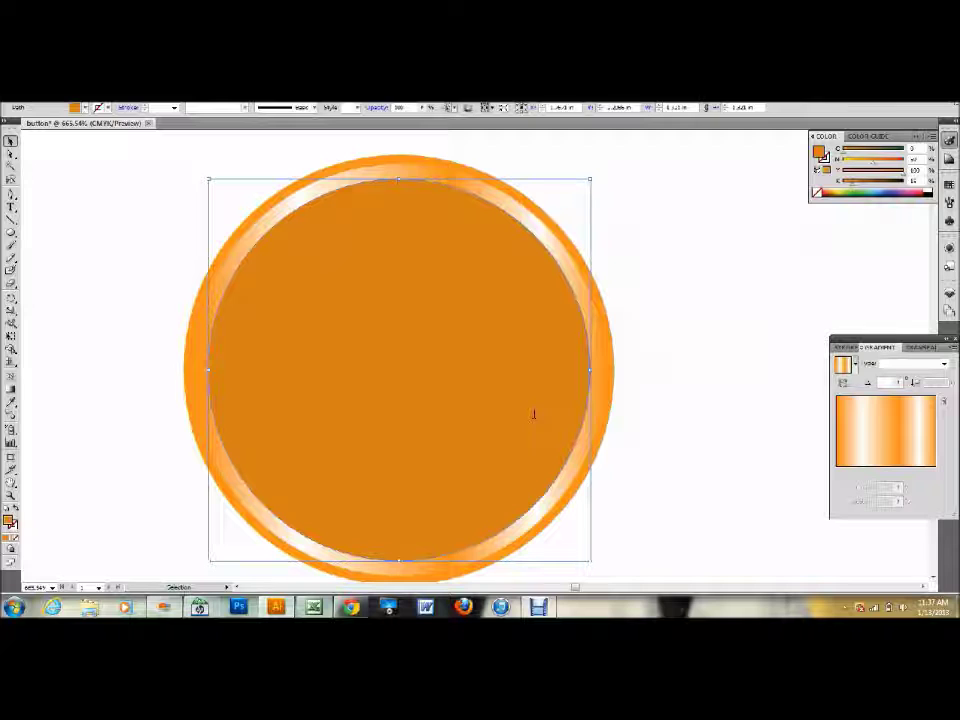
{"action": "left_click", "coordinate": [785, 345]}
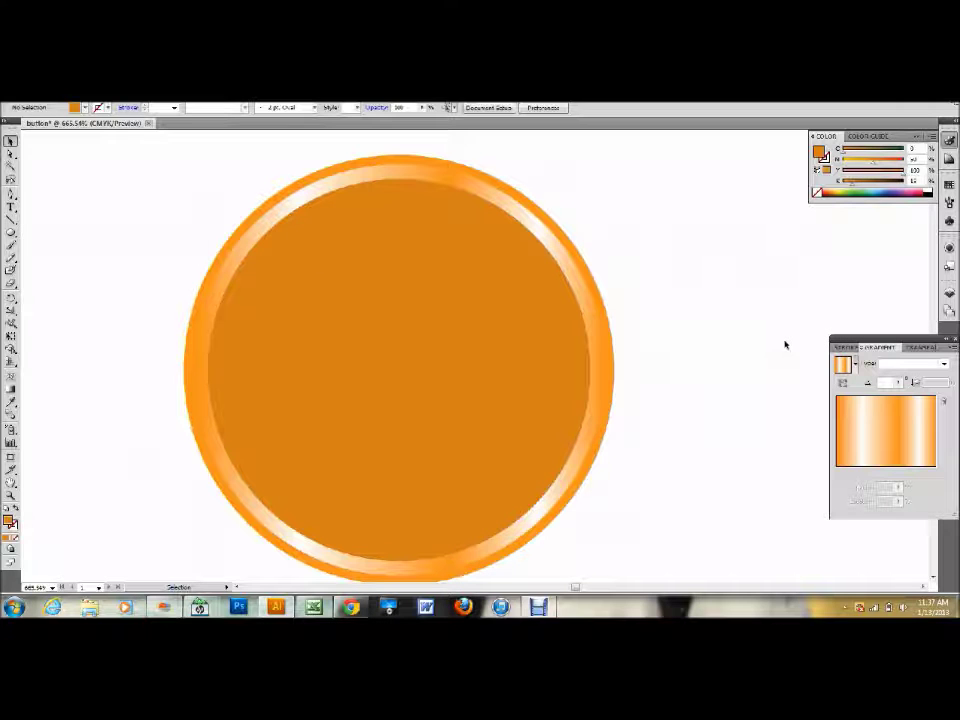
- Lighten the innermost circle's fill by setting its black (K) value to 8%
{"action": "left_click", "coordinate": [548, 366]}
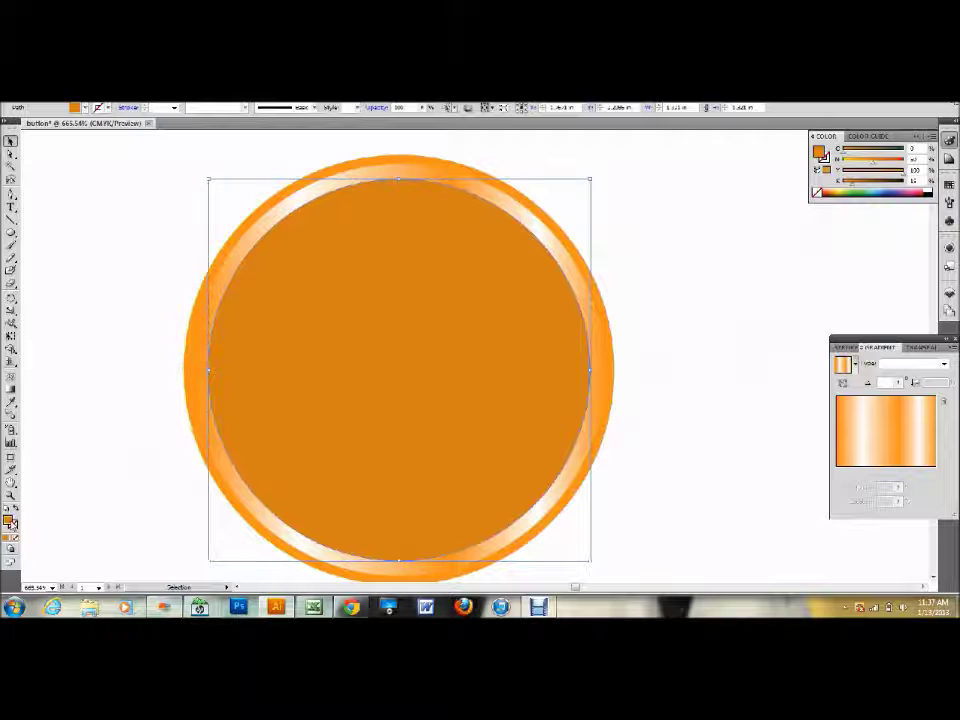
{"action": "double_click", "coordinate": [10, 521]}
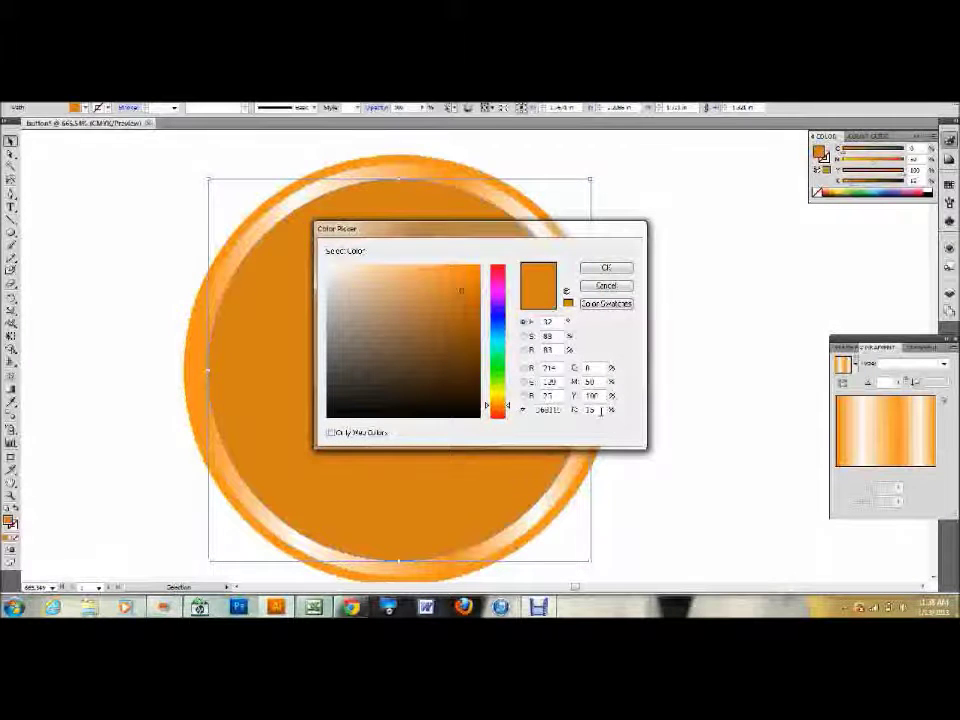
{"action": "double_click", "coordinate": [591, 410]}
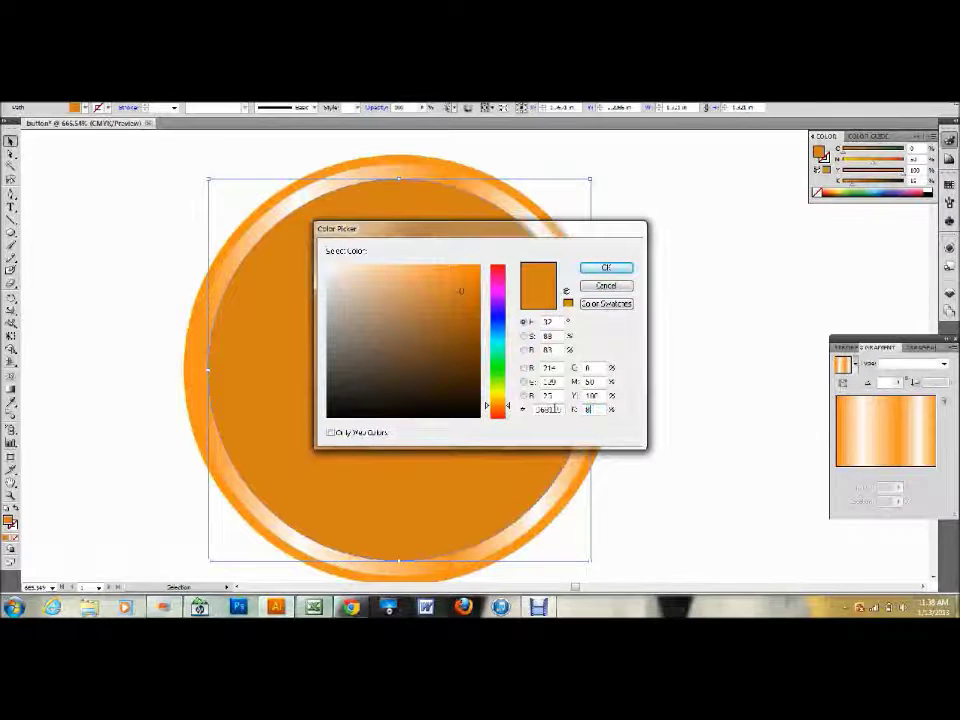
{"action": "type", "text": "8"}
{"action": "left_click", "coordinate": [612, 268]}
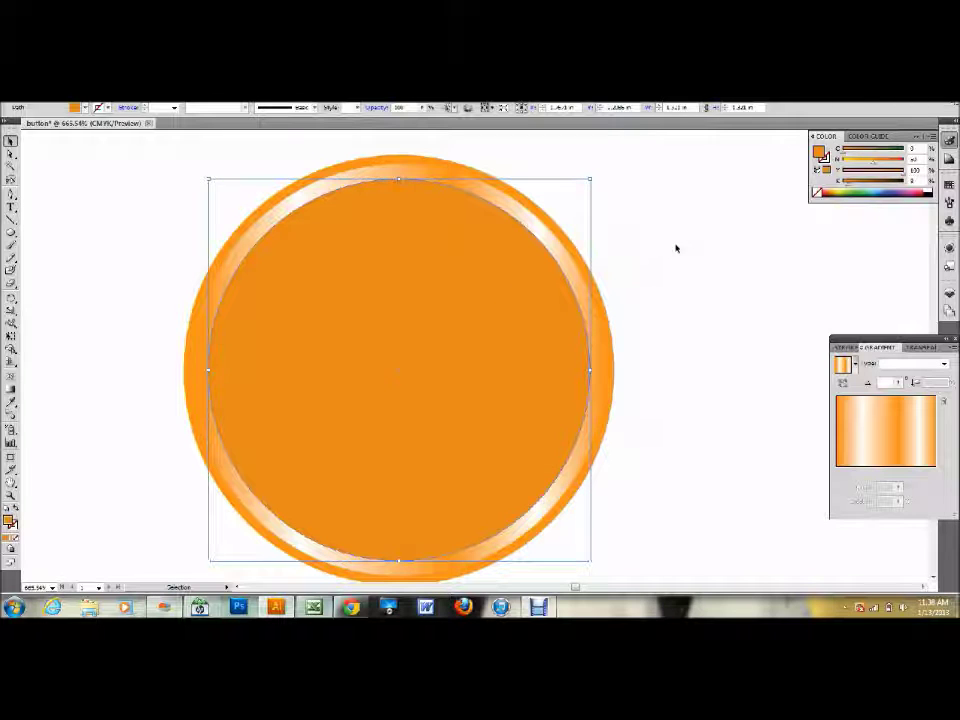
{"action": "left_click", "coordinate": [676, 248]}
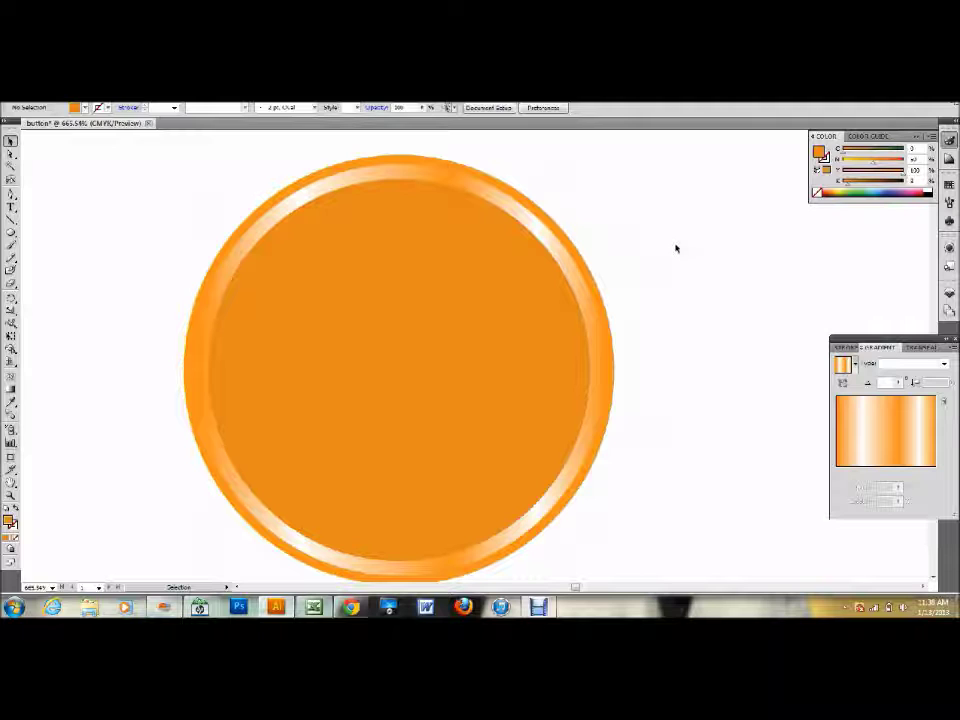
- Set the innermost circle's black (K) value to 0% and leave isolation mode
{"action": "key", "text": "ctrl+minus"}
{"action": "key", "text": "ctrl+minus"}
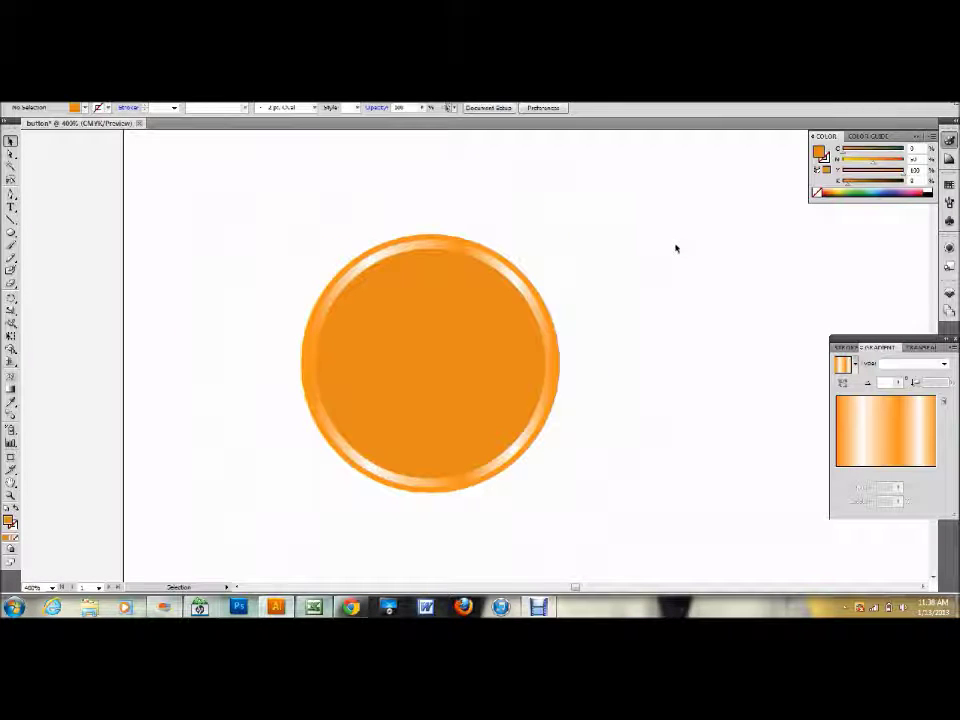
{"action": "left_click", "coordinate": [510, 263]}
{"action": "left_click", "coordinate": [11, 401]}
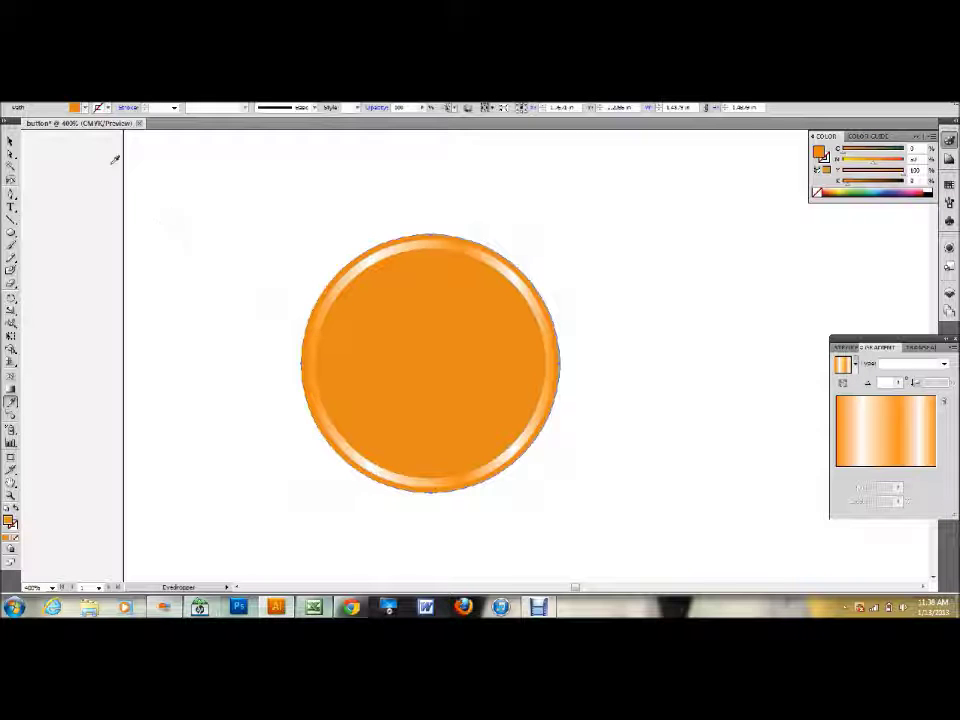
{"action": "left_click", "coordinate": [11, 140]}
{"action": "left_click", "coordinate": [385, 268]}
{"action": "double_click", "coordinate": [391, 290]}
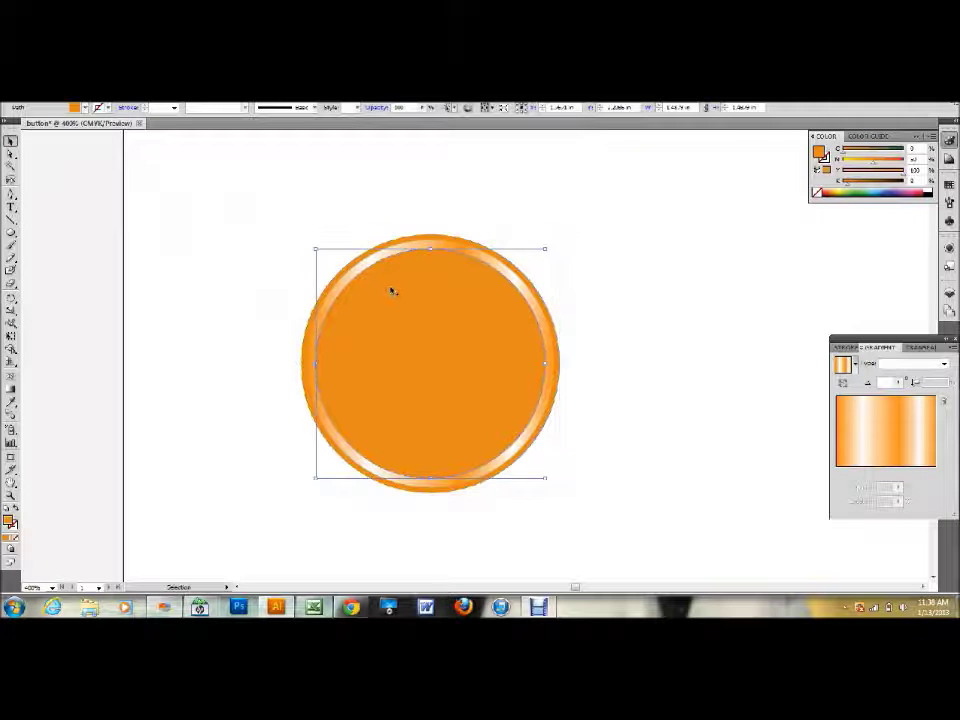
{"action": "double_click", "coordinate": [10, 521]}
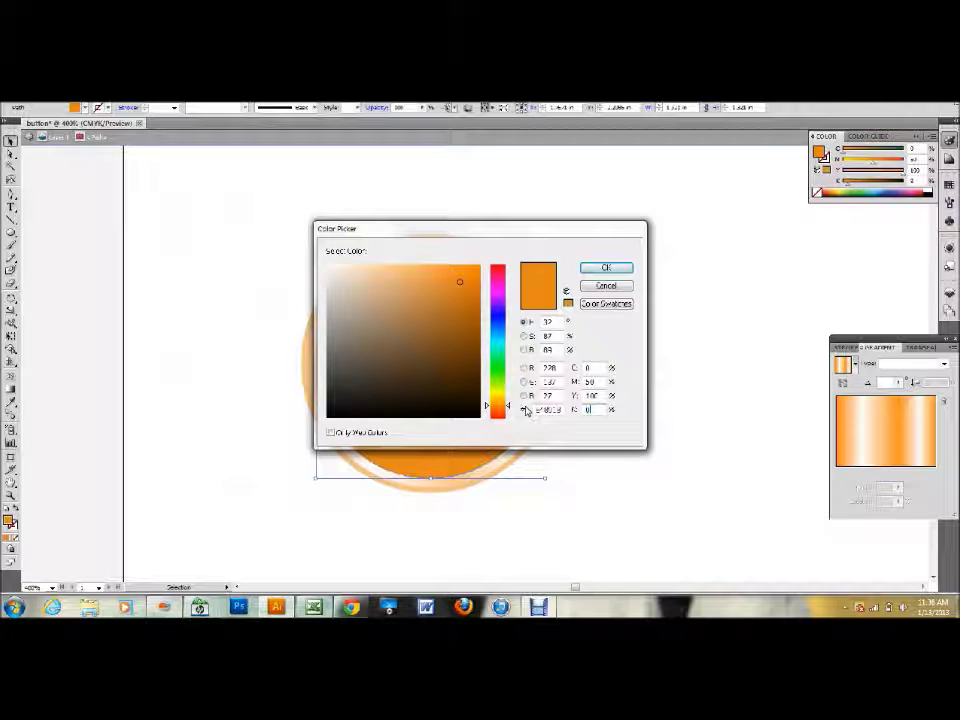
{"action": "left_click", "coordinate": [605, 269]}
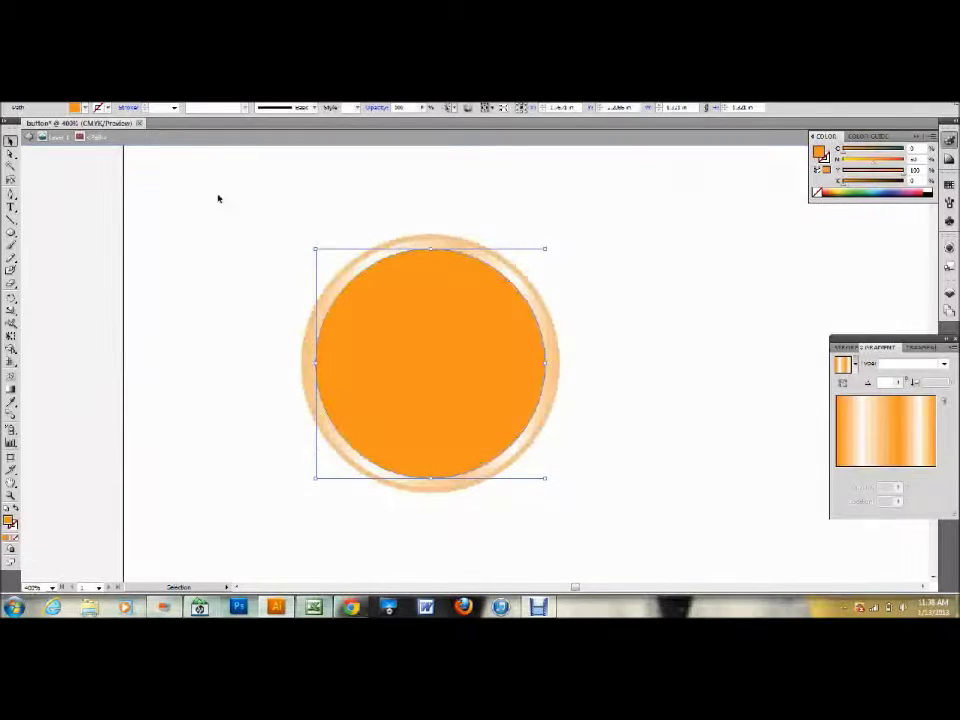
{"action": "double_click", "coordinate": [258, 226]}
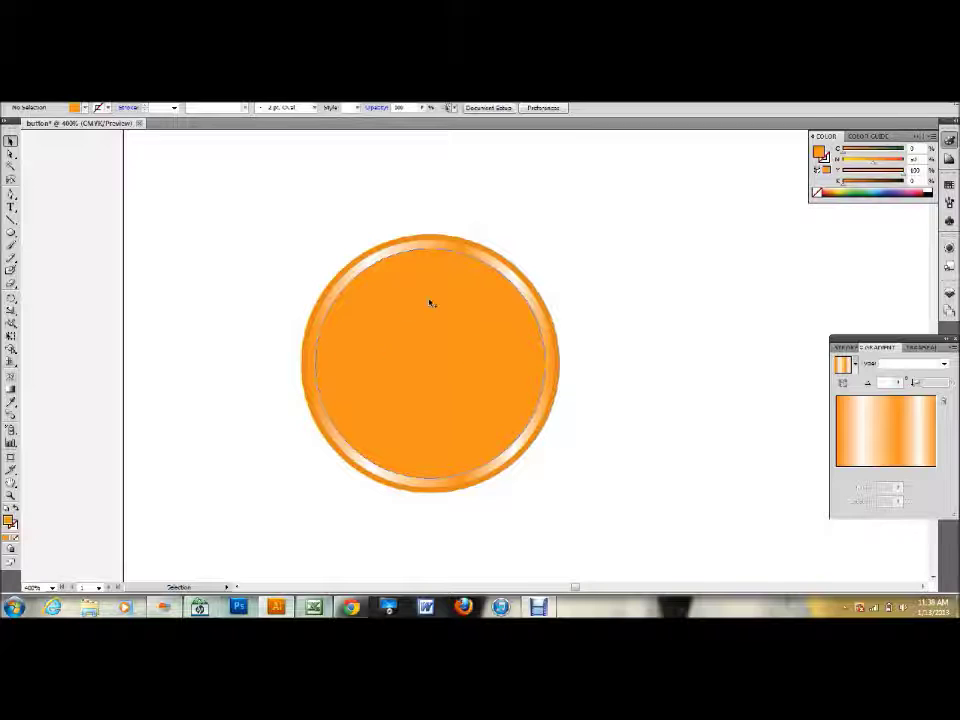
- Draw a small square about 0.34 in wide beside the button with the Rectangle tool and fill it white
{"action": "left_click", "coordinate": [11, 234]}
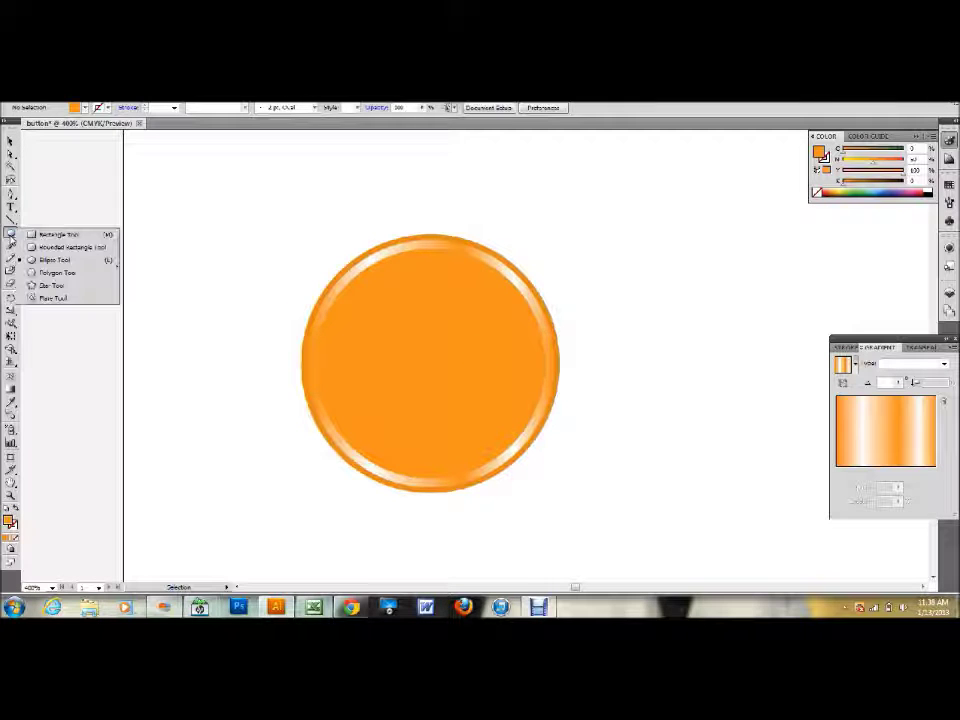
{"action": "left_click", "coordinate": [35, 234]}
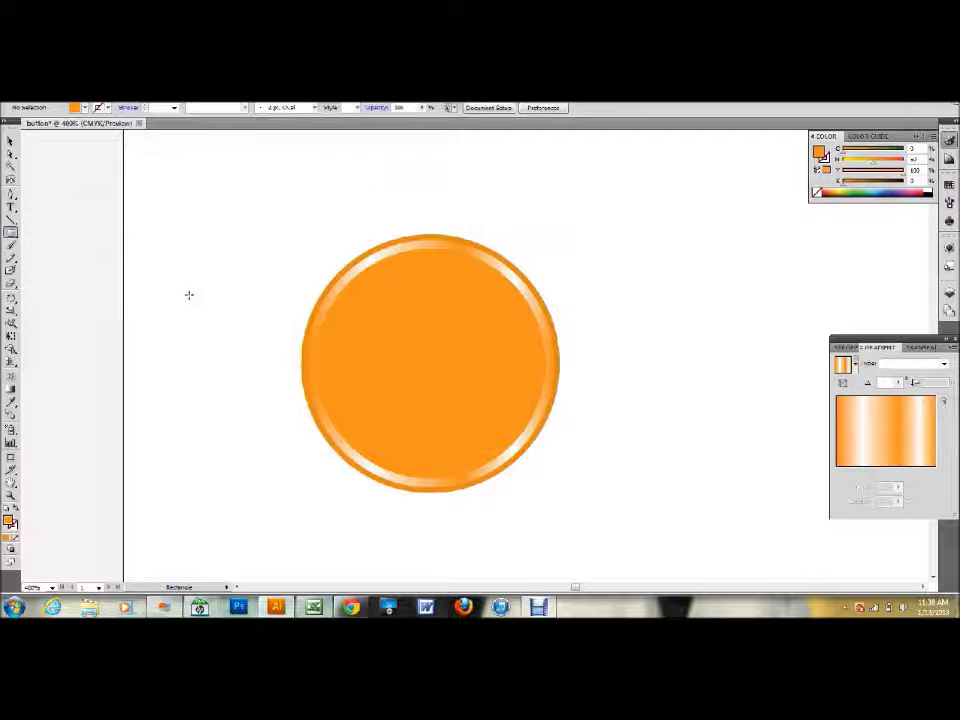
{"action": "left_click_drag", "start_coordinate": [199, 305], "coordinate": [257, 364]}
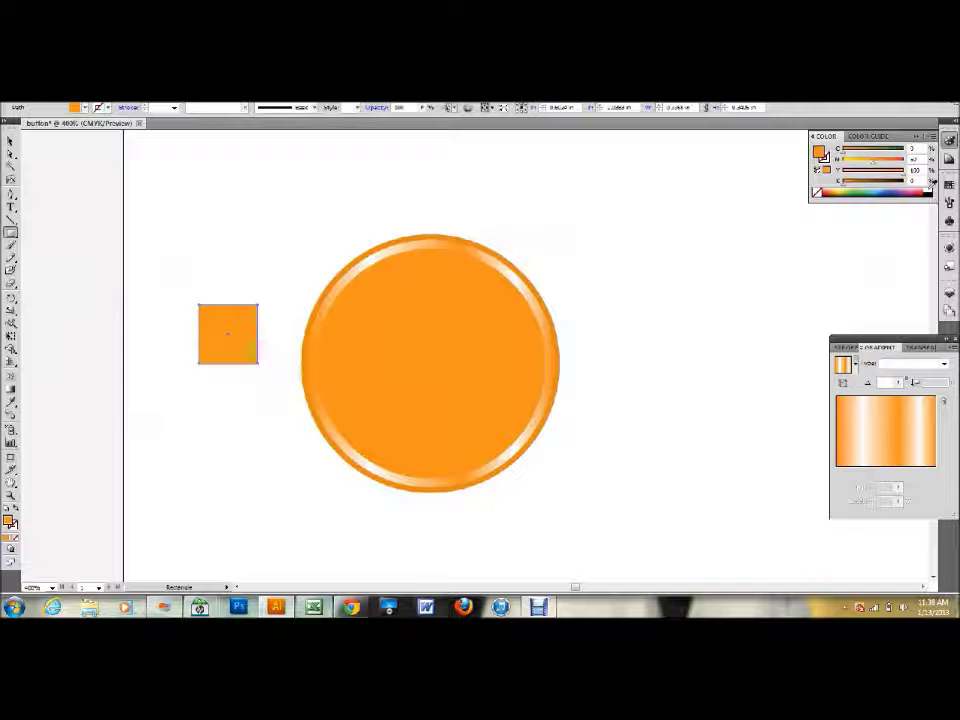
{"action": "left_click", "coordinate": [927, 189]}
{"action": "left_click", "coordinate": [11, 140]}
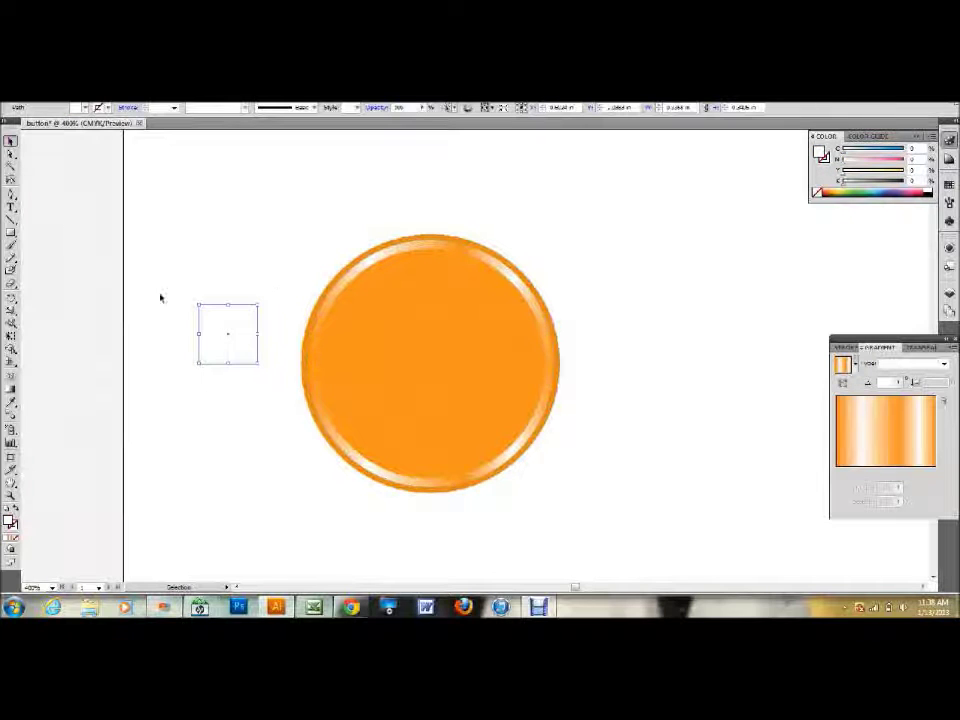
- Move the white square onto the button's lower centre and draw a diagonal left roof line about 0.28 in wide past its upper-left corner
{"action": "left_click_drag", "start_coordinate": [215, 333], "coordinate": [414, 392]}
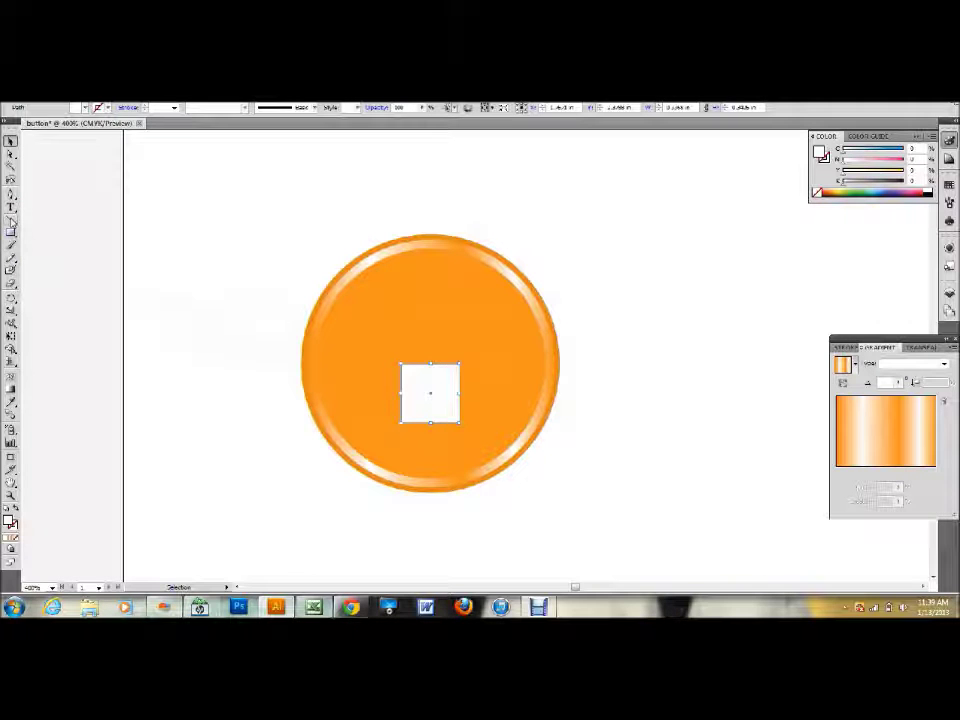
{"action": "left_click", "coordinate": [11, 219]}
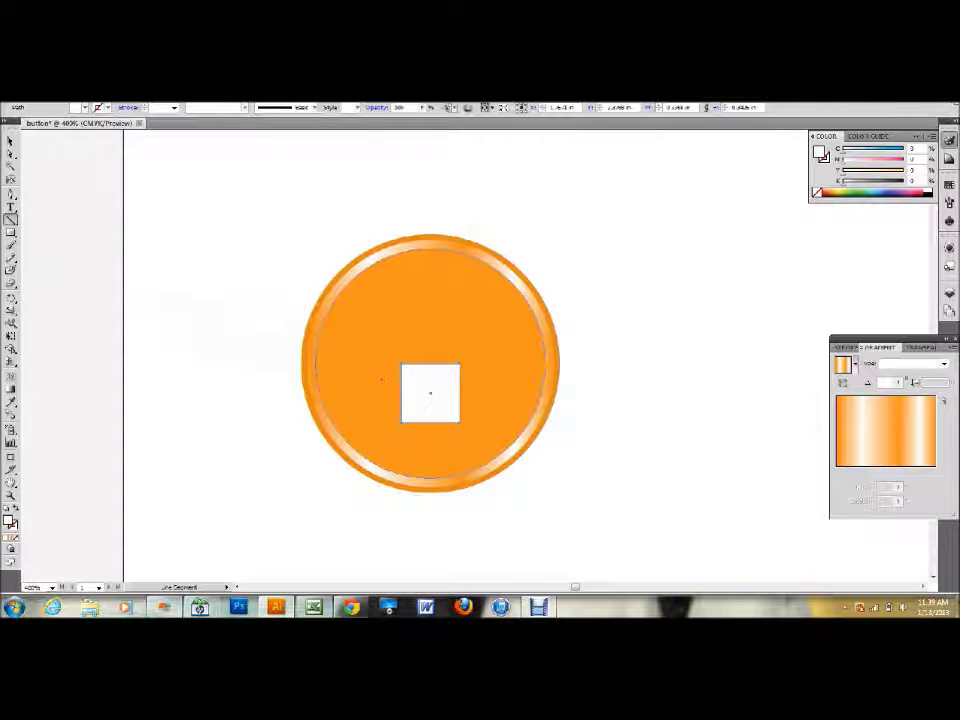
{"action": "left_click_drag", "start_coordinate": [381, 379], "coordinate": [430, 335]}
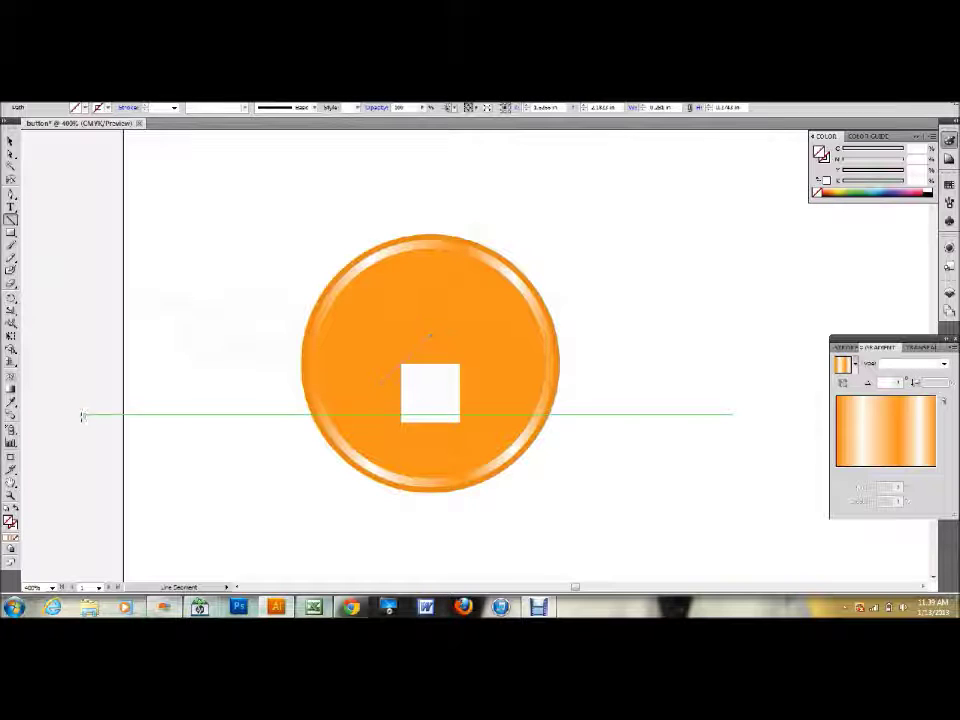
- Give the left roof line a 2 pt white stroke and draw a matching right roof line sloping down from its peak
{"action": "left_click", "coordinate": [929, 190]}
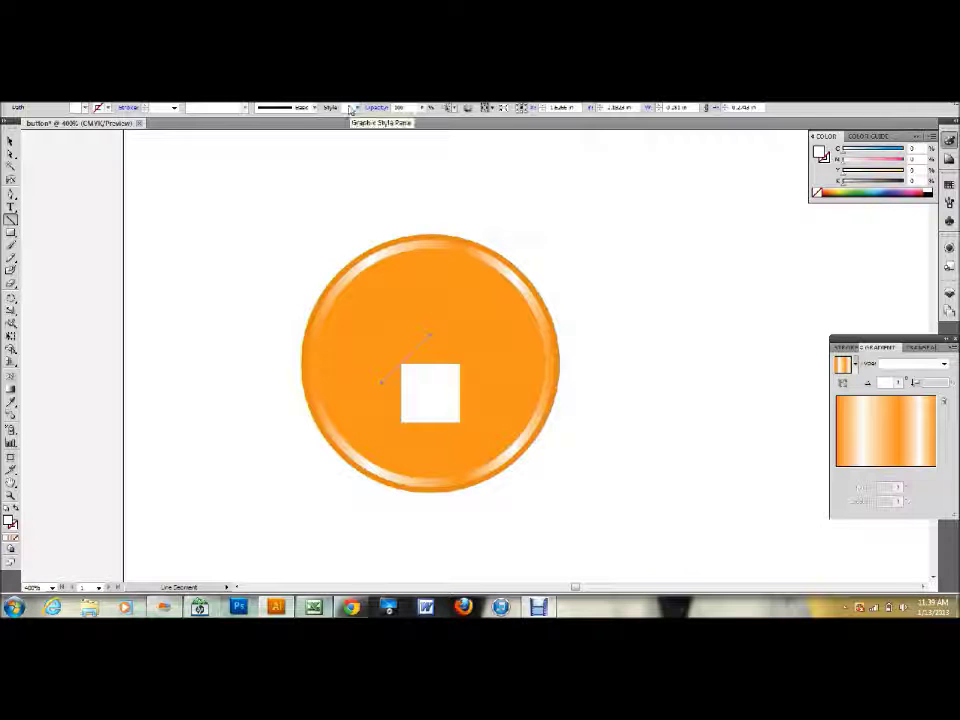
{"action": "left_click", "coordinate": [174, 107]}
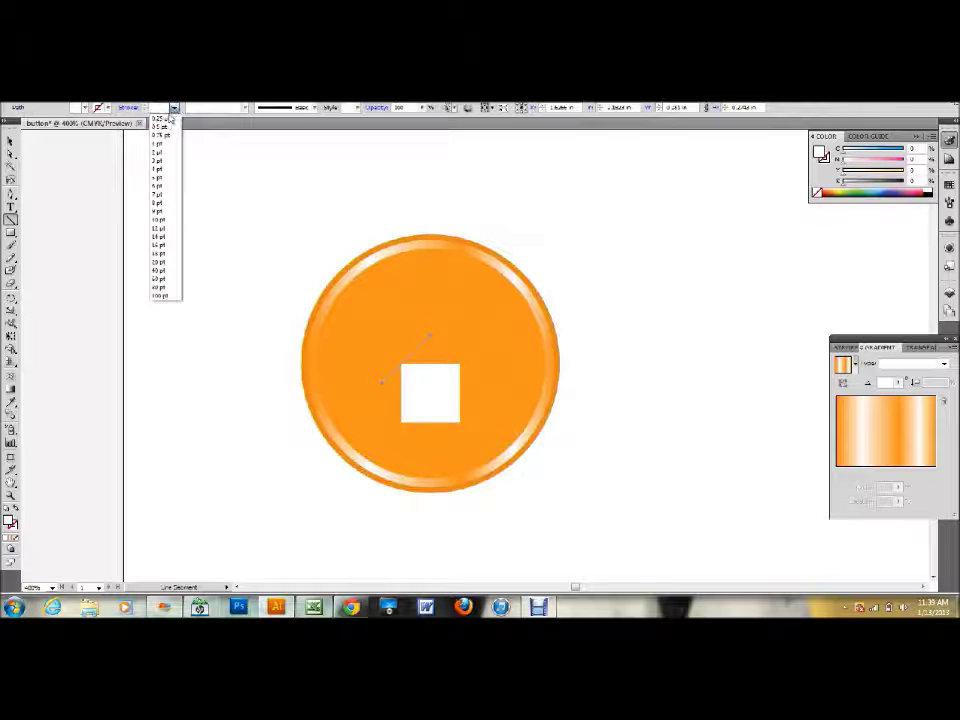
{"action": "left_click", "coordinate": [160, 152]}
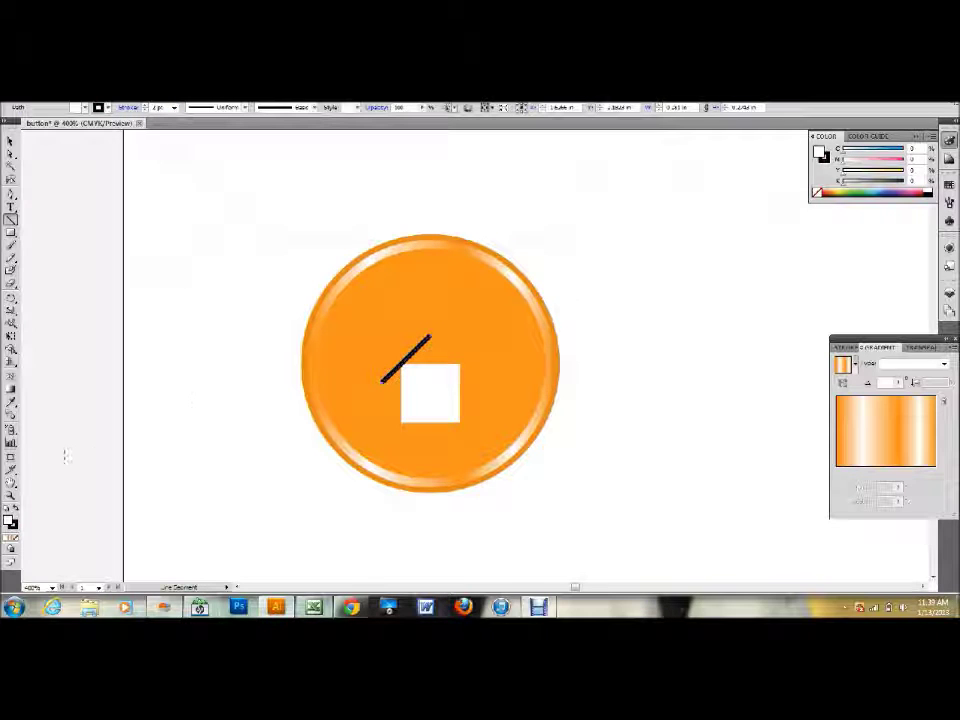
{"action": "key", "text": "shift+x"}
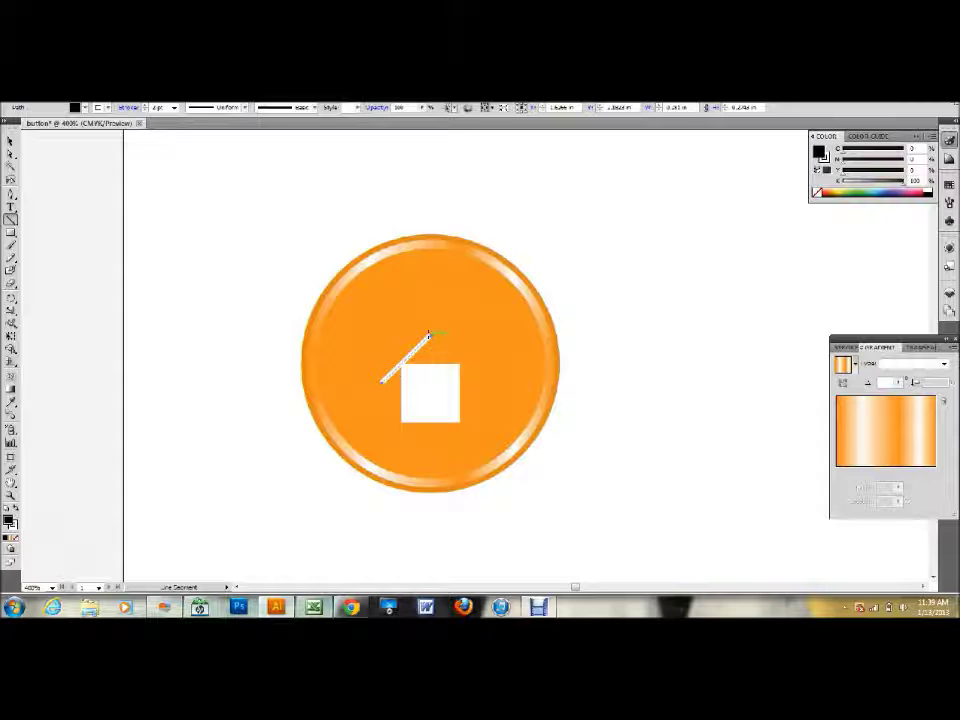
{"action": "left_click_drag", "start_coordinate": [430, 334], "coordinate": [481, 383]}
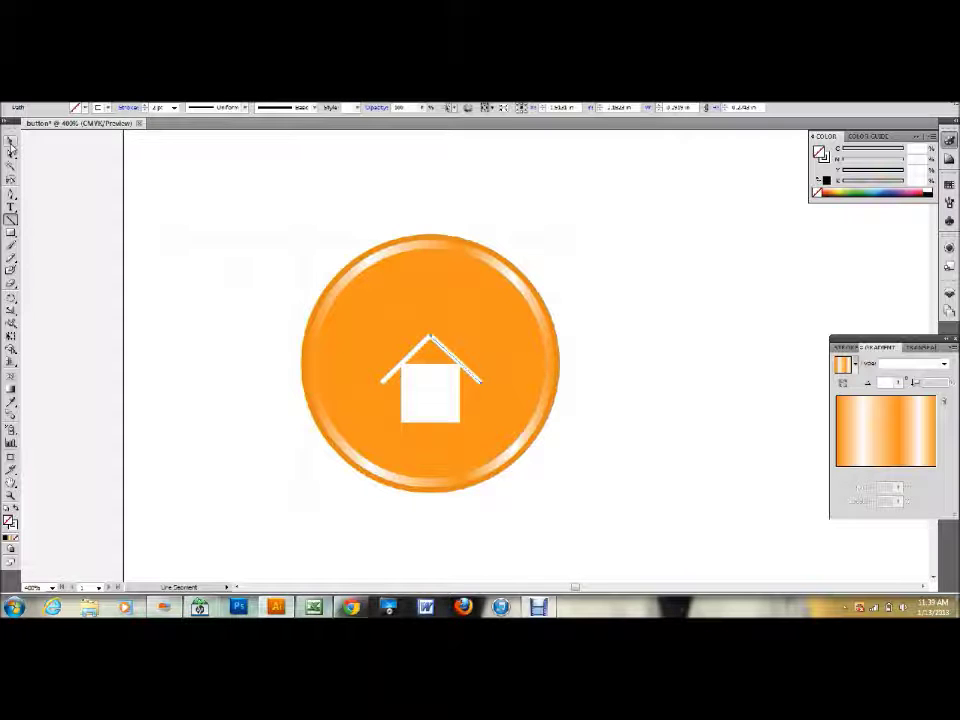
- Group the two roof lines with the white square and move the house icon slightly upward on the button
{"action": "left_click", "coordinate": [12, 143]}
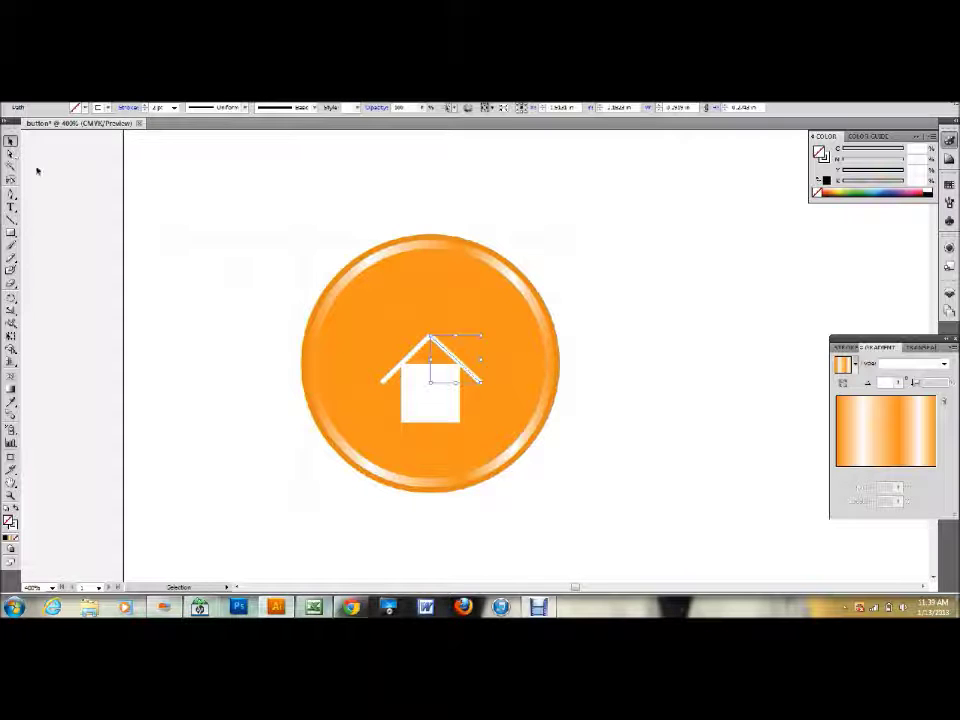
{"action": "left_click", "coordinate": [406, 365], "text": "shift"}
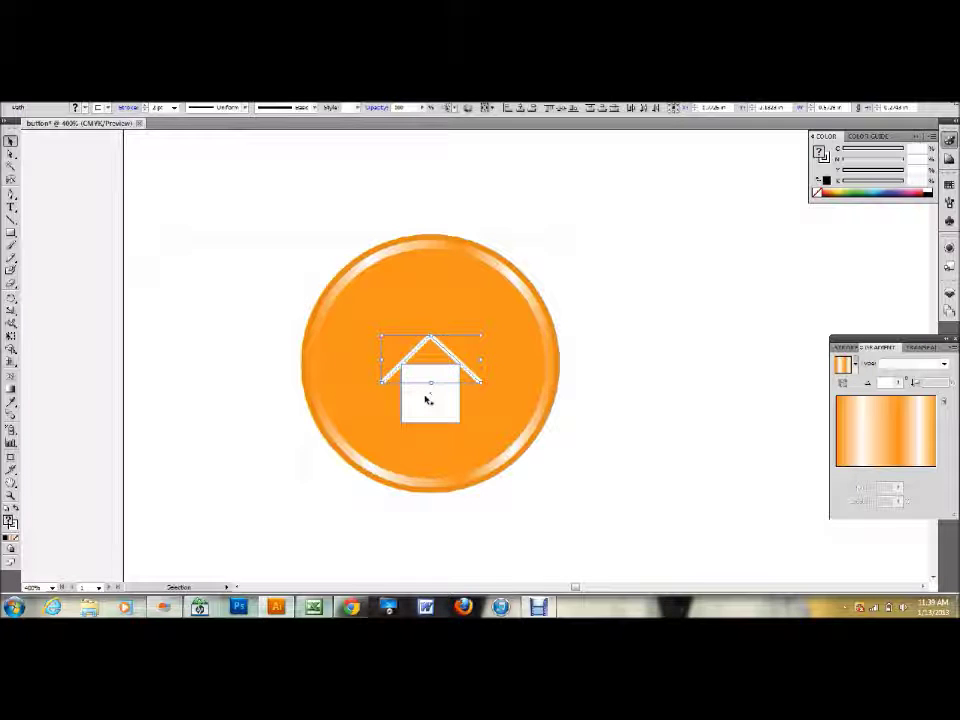
{"action": "left_click", "coordinate": [427, 399], "text": "shift"}
{"action": "key", "text": "ctrl+g"}
{"action": "key", "text": "v"}
{"action": "left_click", "coordinate": [426, 400]}
{"action": "left_click_drag", "start_coordinate": [426, 400], "coordinate": [427, 386]}
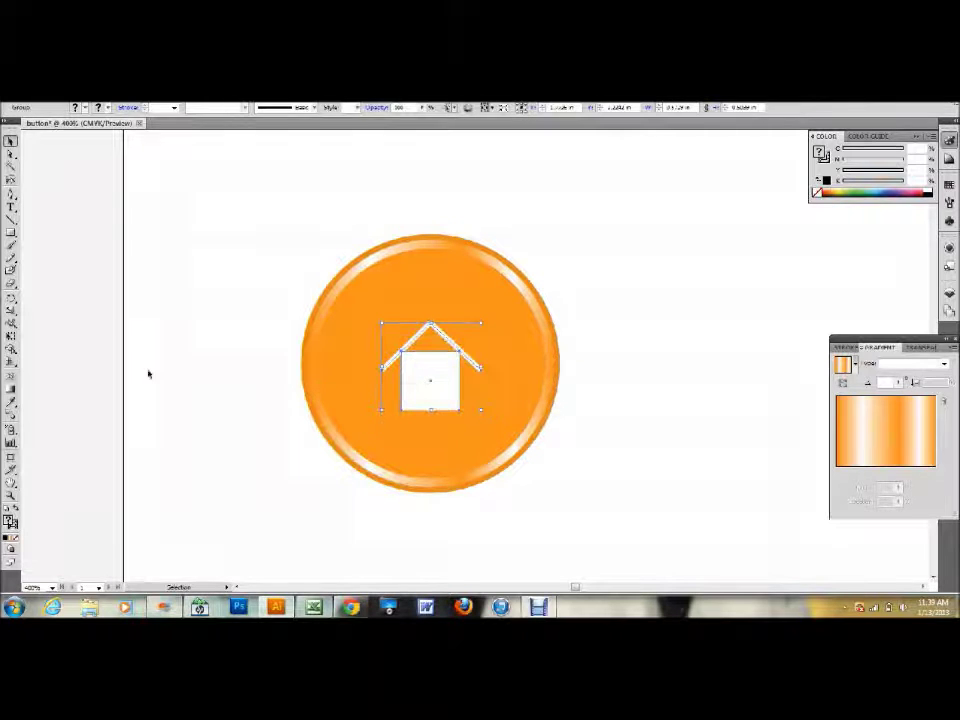
{"action": "left_click", "coordinate": [186, 388]}
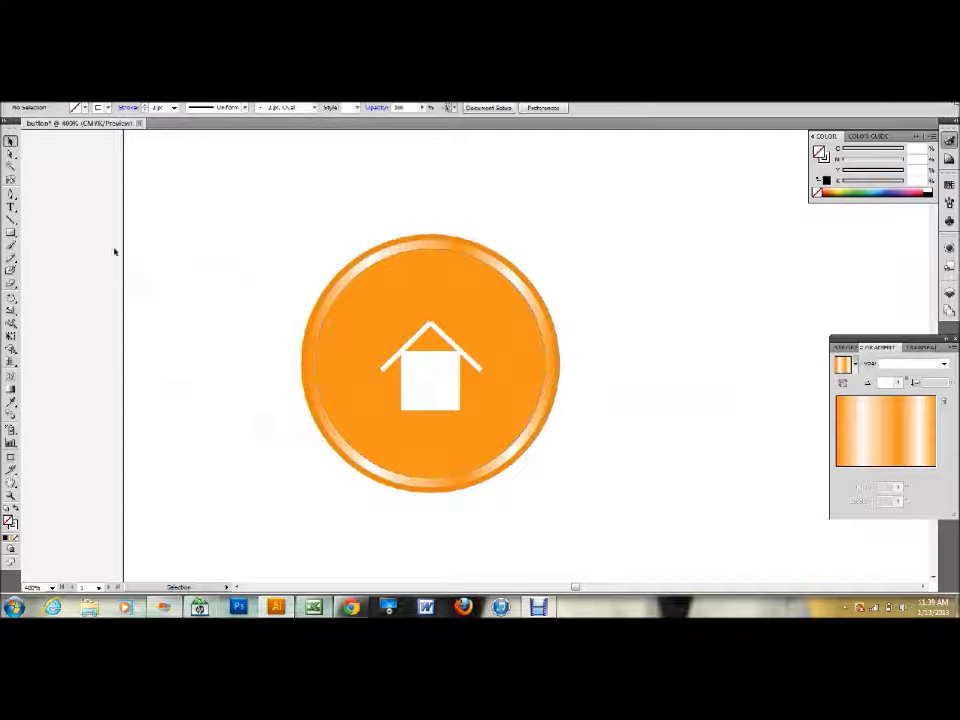
- Duplicate the innermost orange circle and place the copy beside the button, overlapping its right edge
{"action": "left_click", "coordinate": [379, 317]}
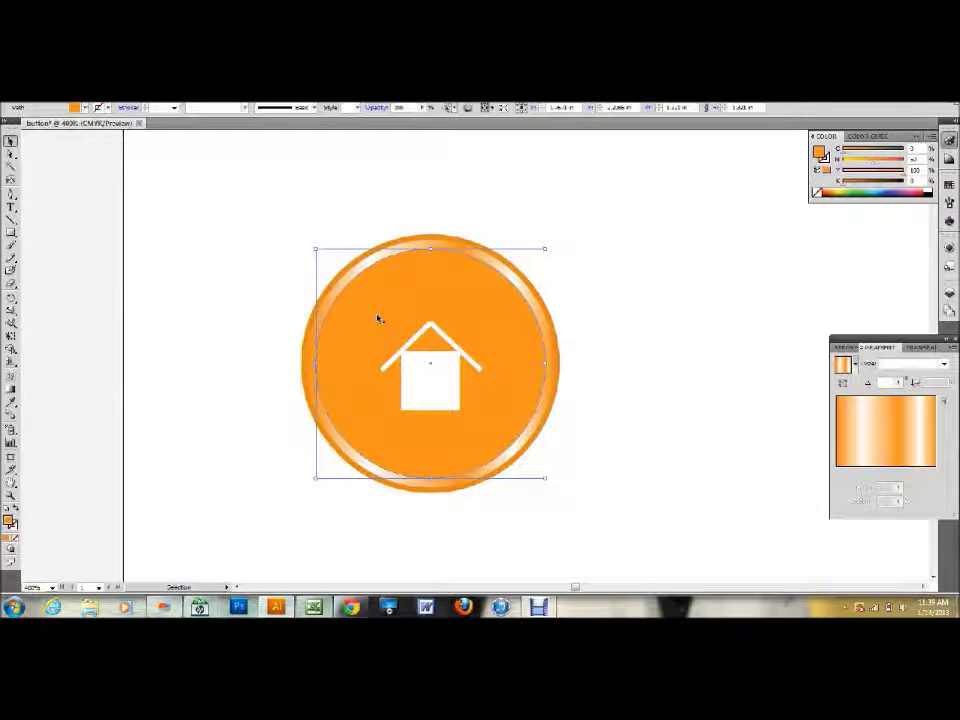
{"action": "key", "text": "a"}
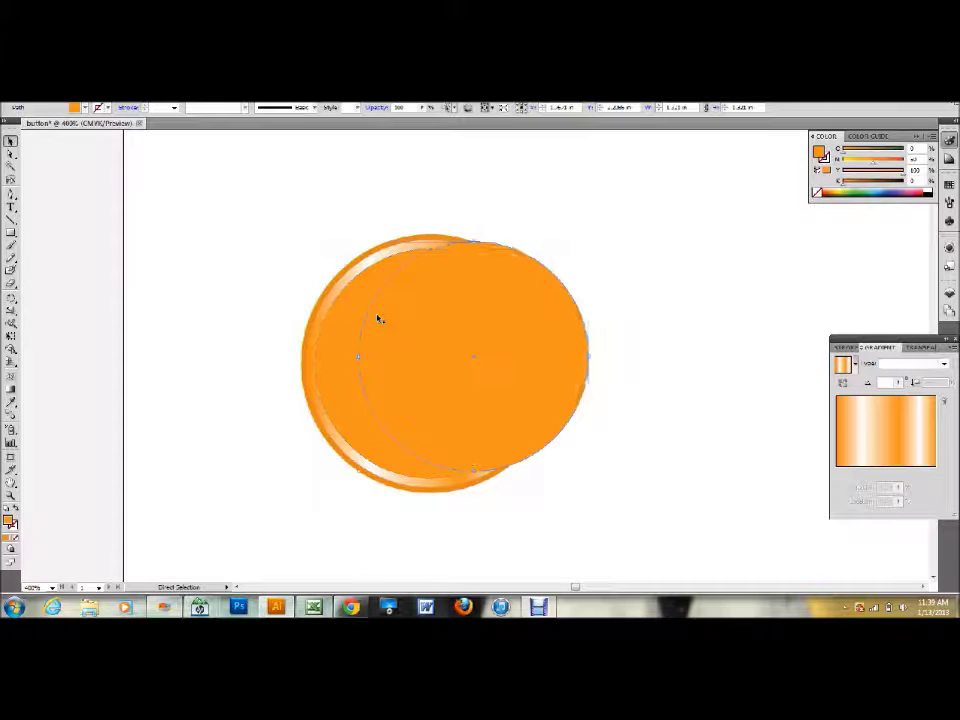
{"action": "left_click", "coordinate": [486, 319]}
{"action": "left_click_drag", "start_coordinate": [542, 331], "coordinate": [704, 305]}
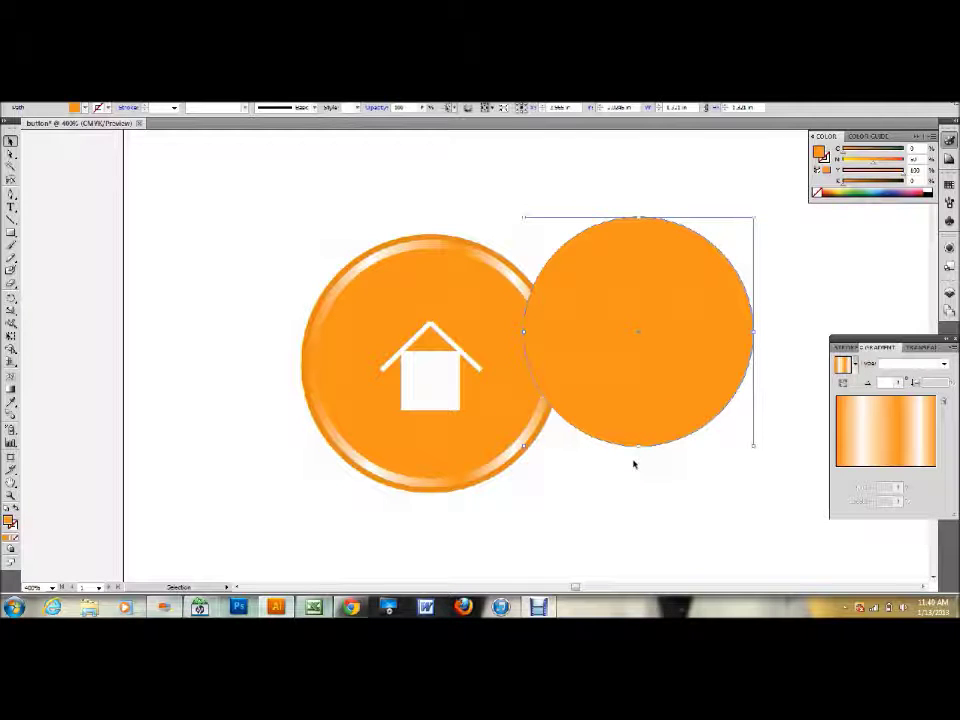
- Remove the bottom anchor point of the copied circle with the Delete Anchor Point tool to form a dome shape
{"action": "key", "text": "minus"}
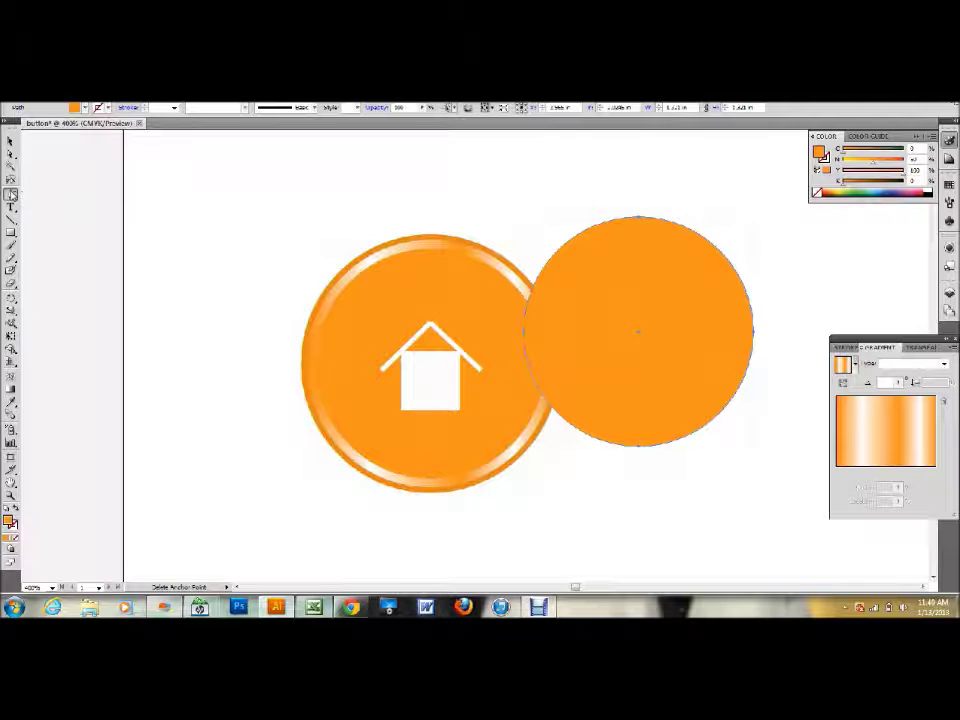
{"action": "left_click", "coordinate": [10, 195]}
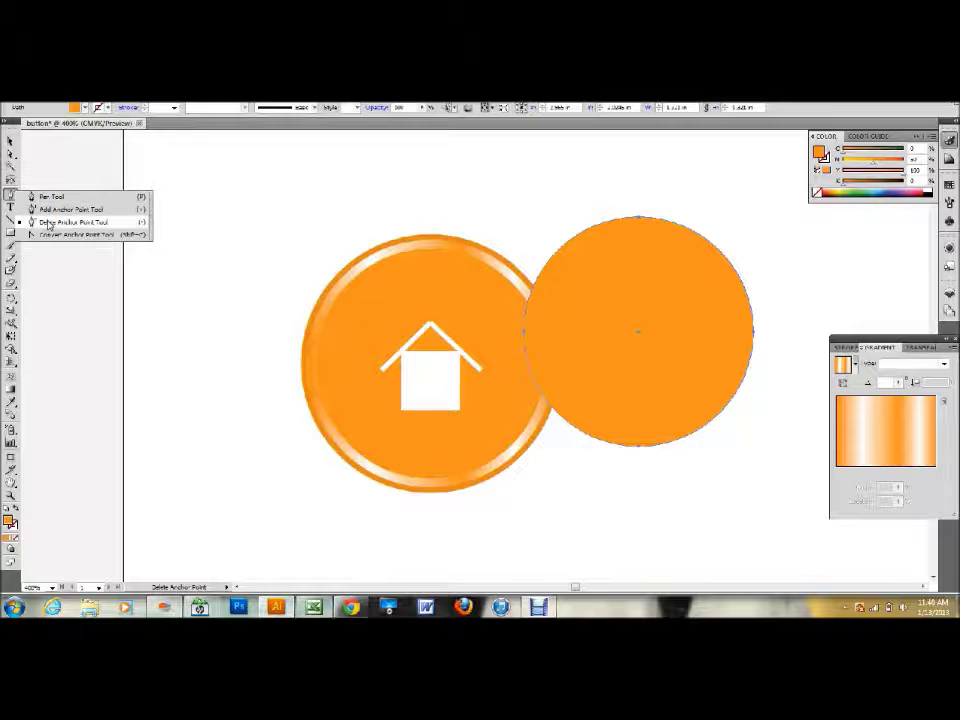
{"action": "left_click", "coordinate": [48, 225]}
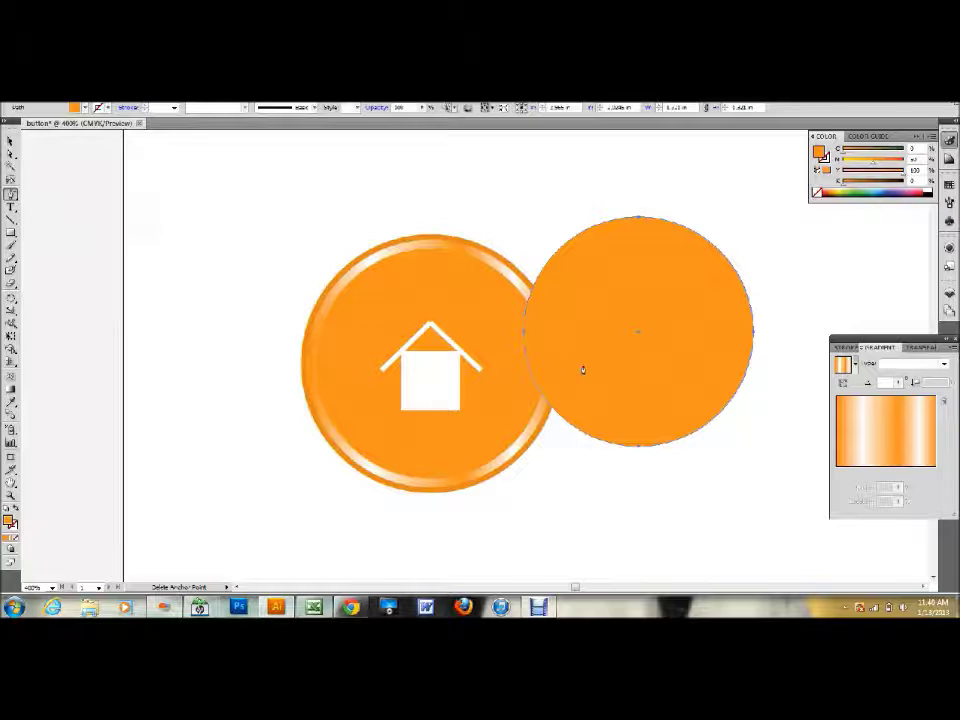
{"action": "left_click", "coordinate": [637, 450]}
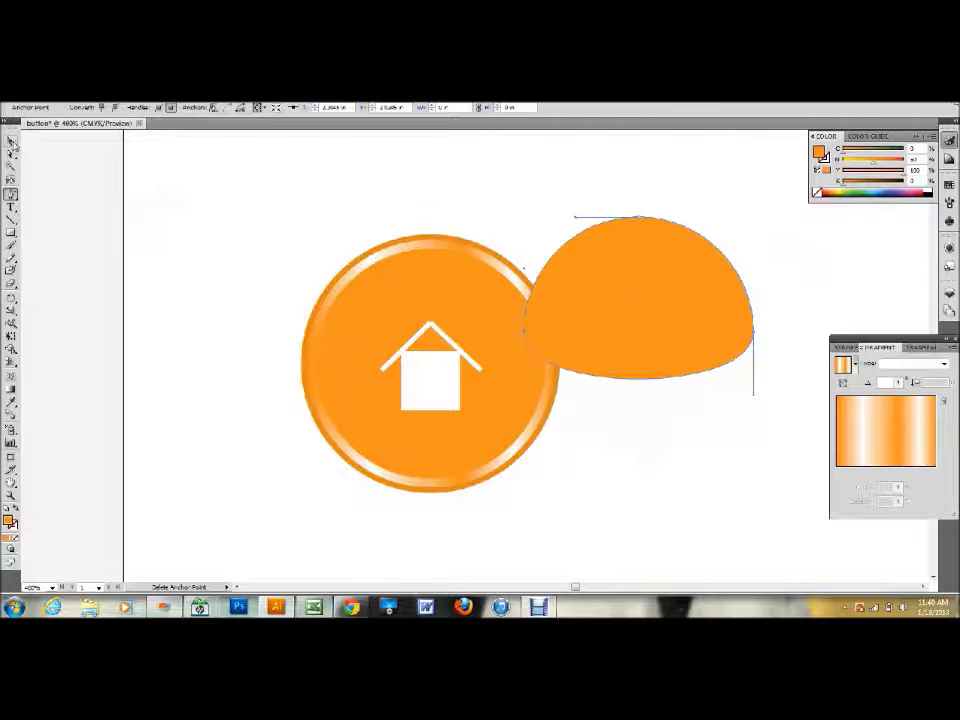
- Select the dome shape and fill it with the white swatch
{"action": "left_click", "coordinate": [10, 140]}
{"action": "left_click", "coordinate": [637, 237]}
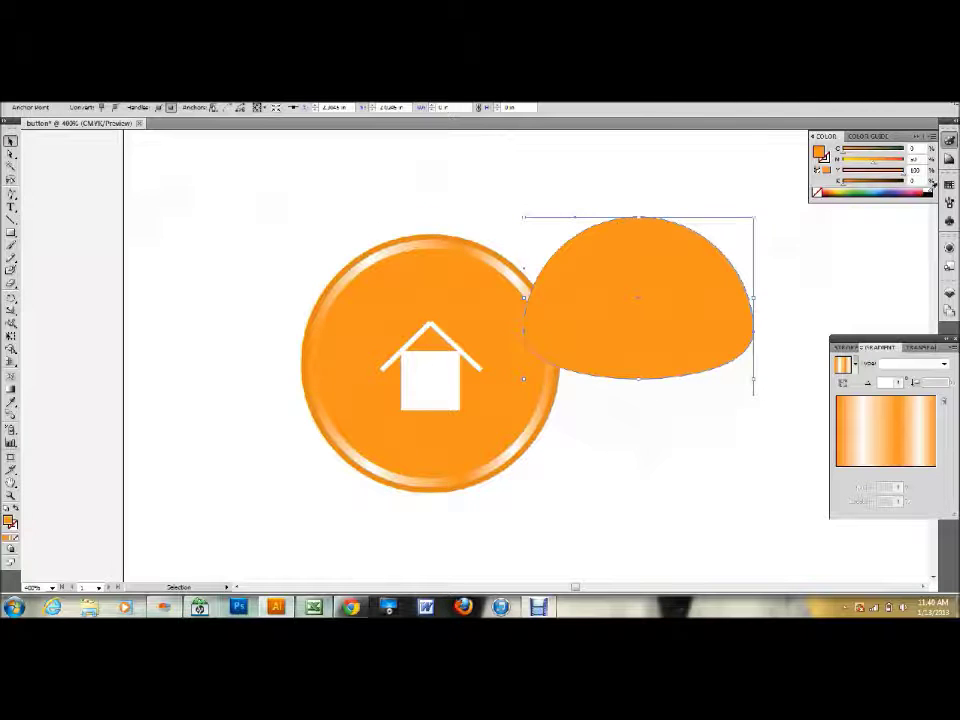
{"action": "left_click", "coordinate": [948, 187]}
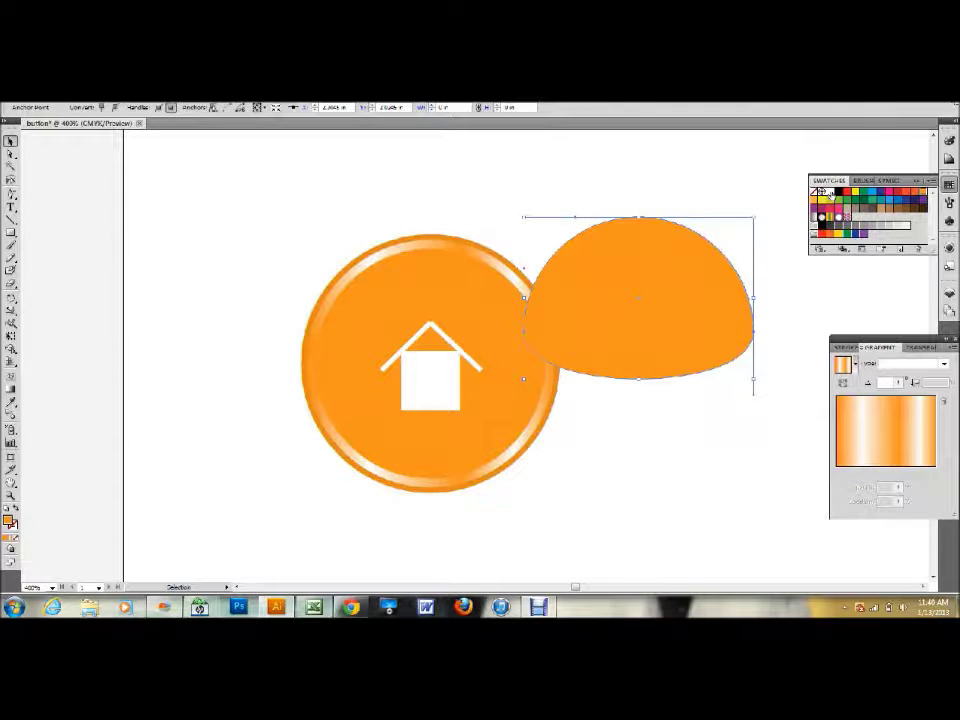
{"action": "left_click", "coordinate": [830, 192]}
- Move the white dome over the upper part of the button and scale it down to about 1.24 in wide inside the ring
{"action": "left_click_drag", "start_coordinate": [606, 264], "coordinate": [404, 302]}
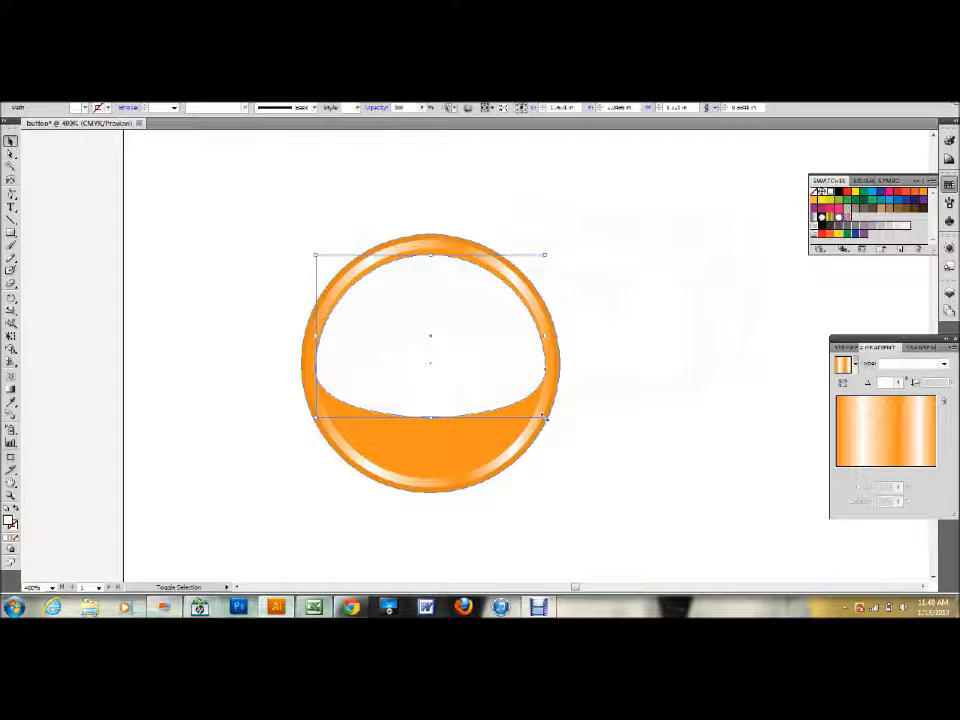
{"action": "left_click_drag", "start_coordinate": [544, 417], "coordinate": [532, 406]}
{"action": "left_click_drag", "start_coordinate": [474, 345], "coordinate": [481, 347]}
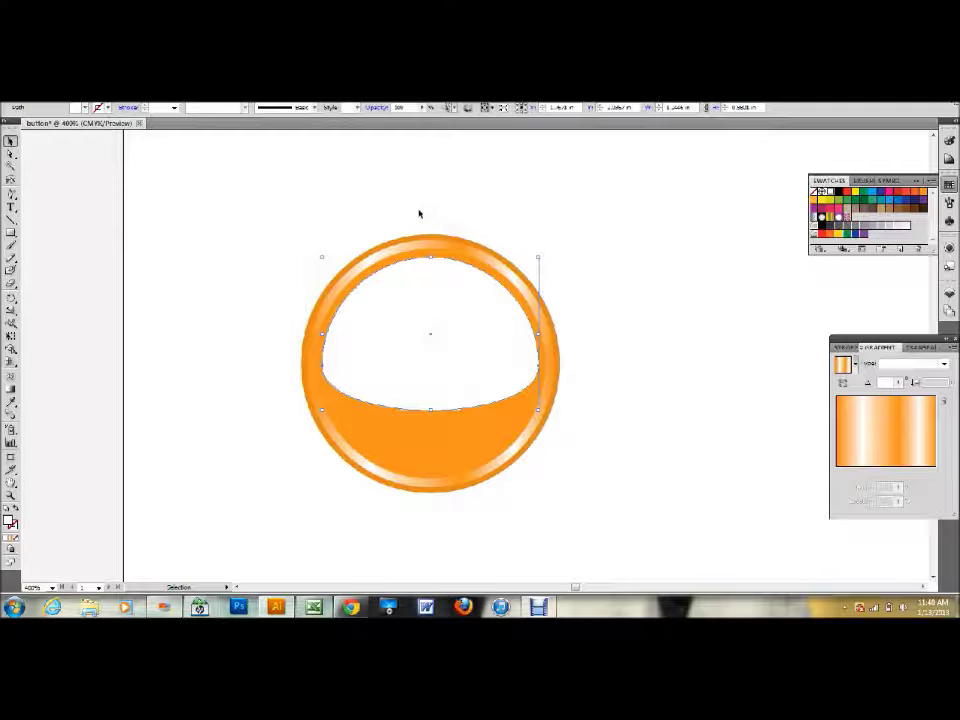
- Align the button's circles, the house icon and the white dome on their horizontal centres
{"action": "left_click_drag", "start_coordinate": [370, 215], "coordinate": [510, 371]}
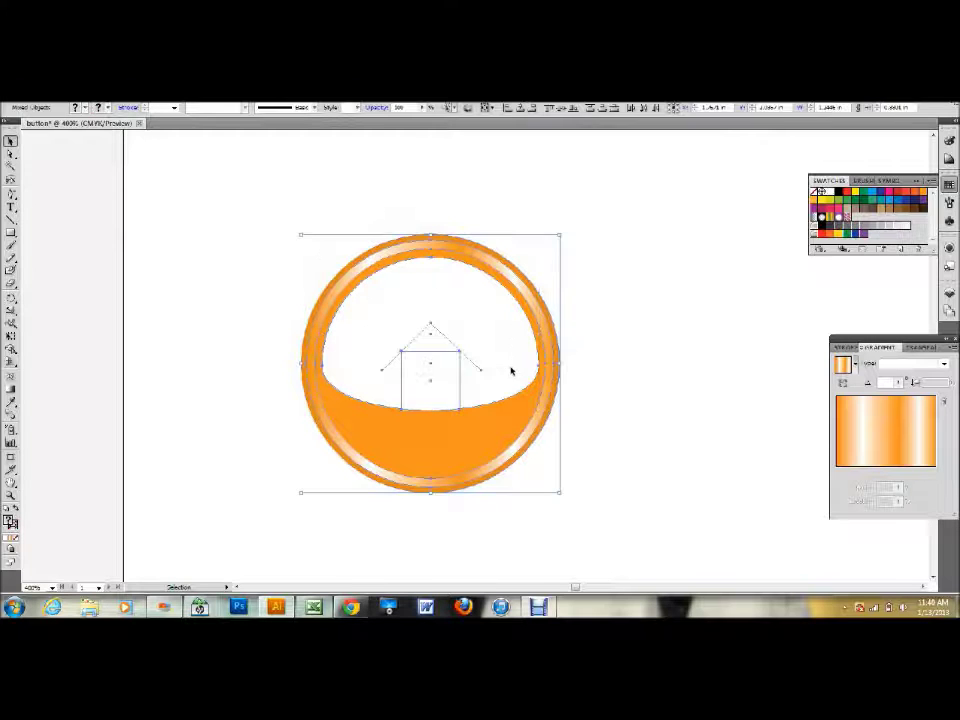
{"action": "left_click", "coordinate": [519, 109]}
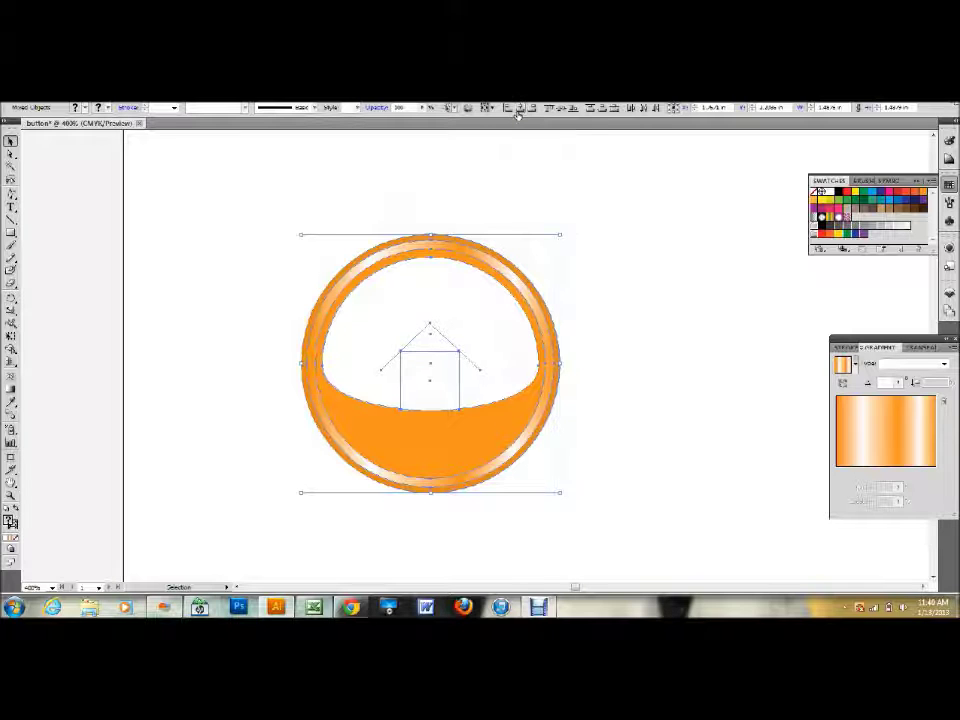
{"action": "left_click", "coordinate": [641, 246]}
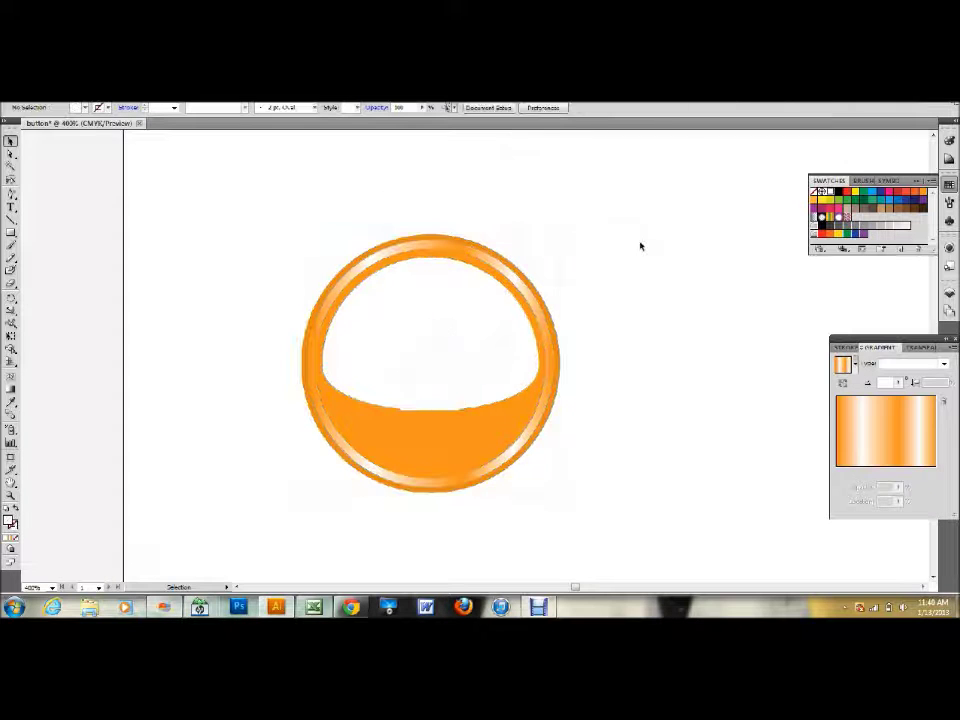
- Lower the white dome's opacity to 25% to make it a translucent gloss highlight
{"action": "left_click", "coordinate": [490, 310]}
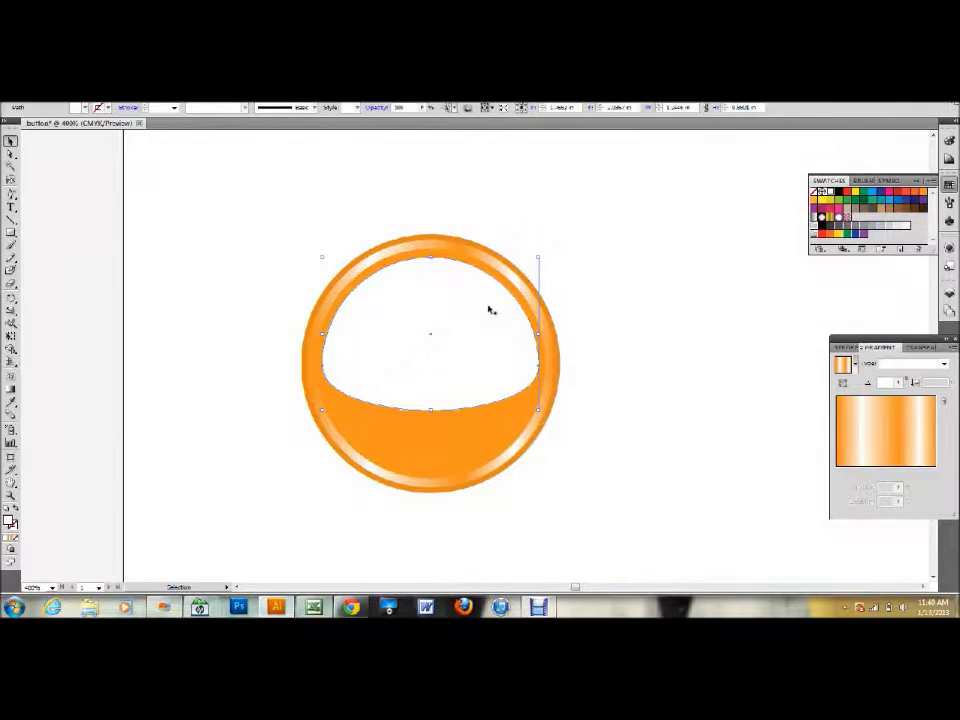
{"action": "left_click_drag", "start_coordinate": [416, 107], "coordinate": [373, 107]}
{"action": "type", "text": "30"}
{"action": "key", "text": "Return"}
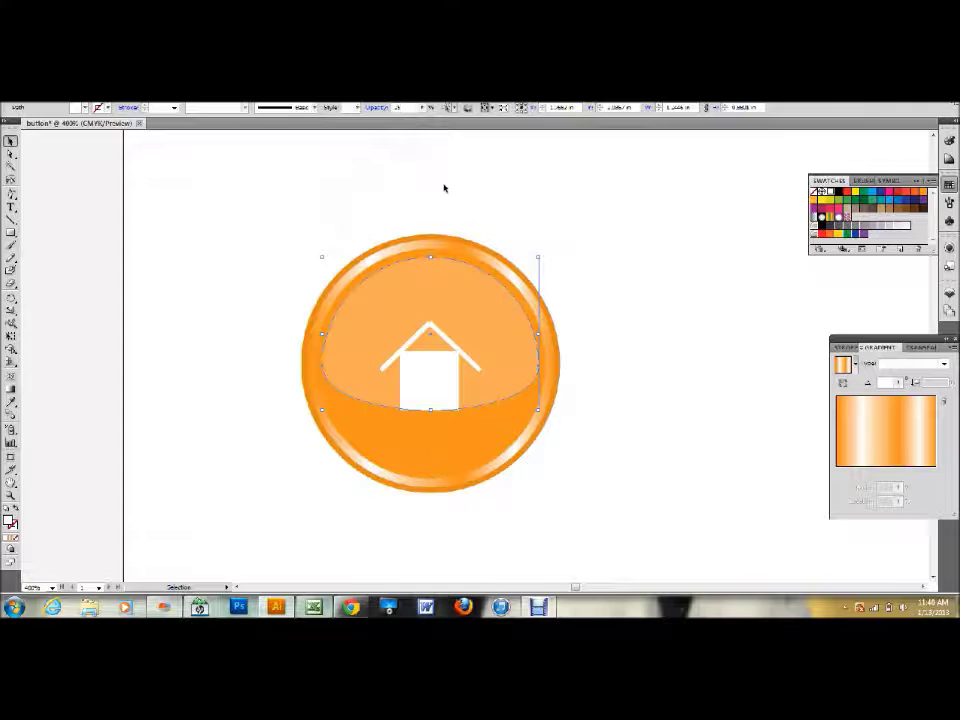
{"action": "left_click", "coordinate": [618, 287]}
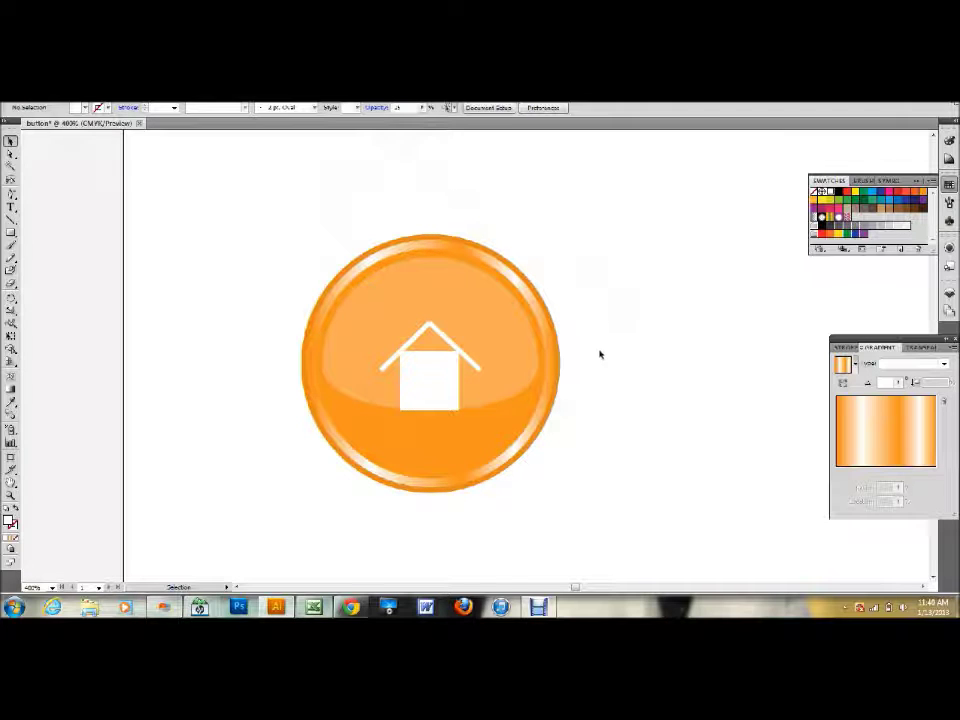
- Try to shorten the gloss highlight from its lower edge to about 0.67 in tall
{"action": "left_click", "coordinate": [446, 325]}
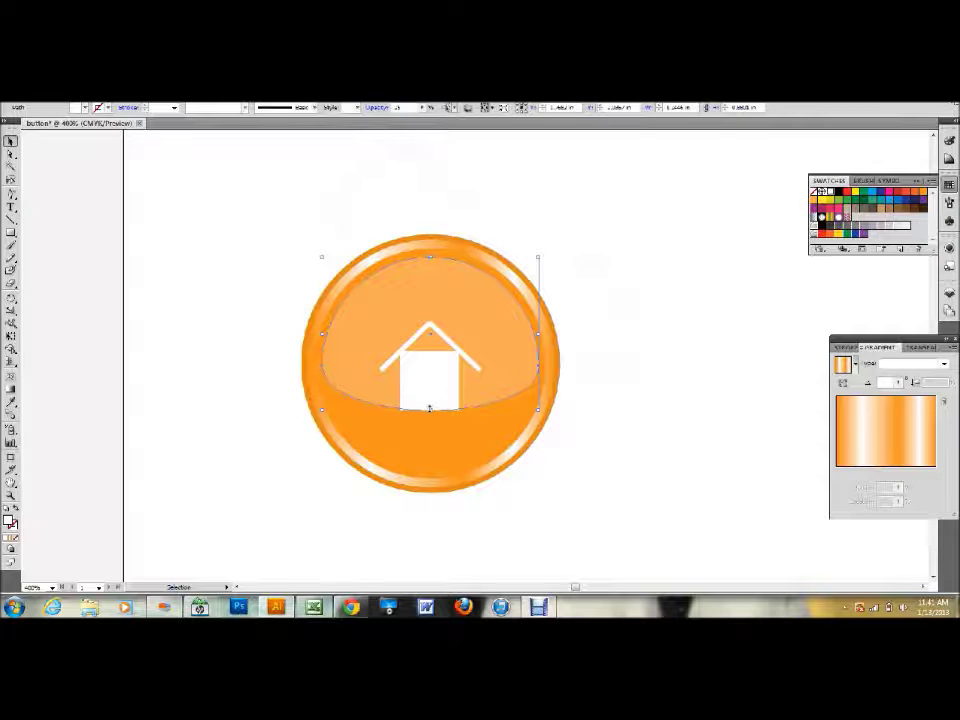
{"action": "left_click_drag", "start_coordinate": [429, 408], "coordinate": [430, 371]}
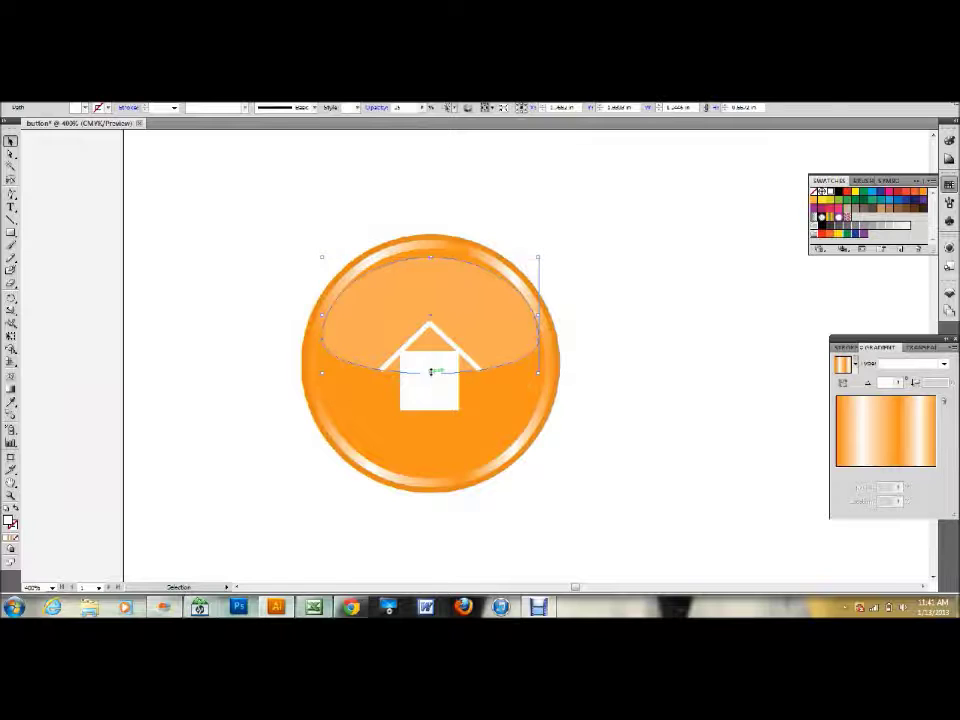
{"action": "key", "text": "a"}
{"action": "key", "text": "v"}
{"action": "key", "text": "ctrl+z"}
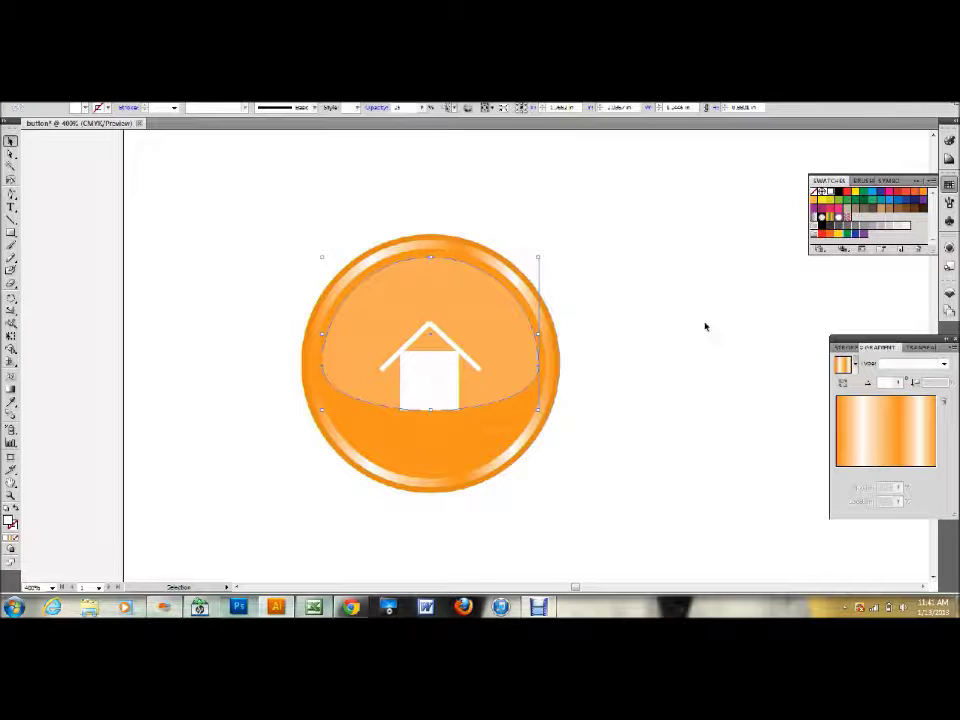
{"action": "left_click", "coordinate": [705, 326]}
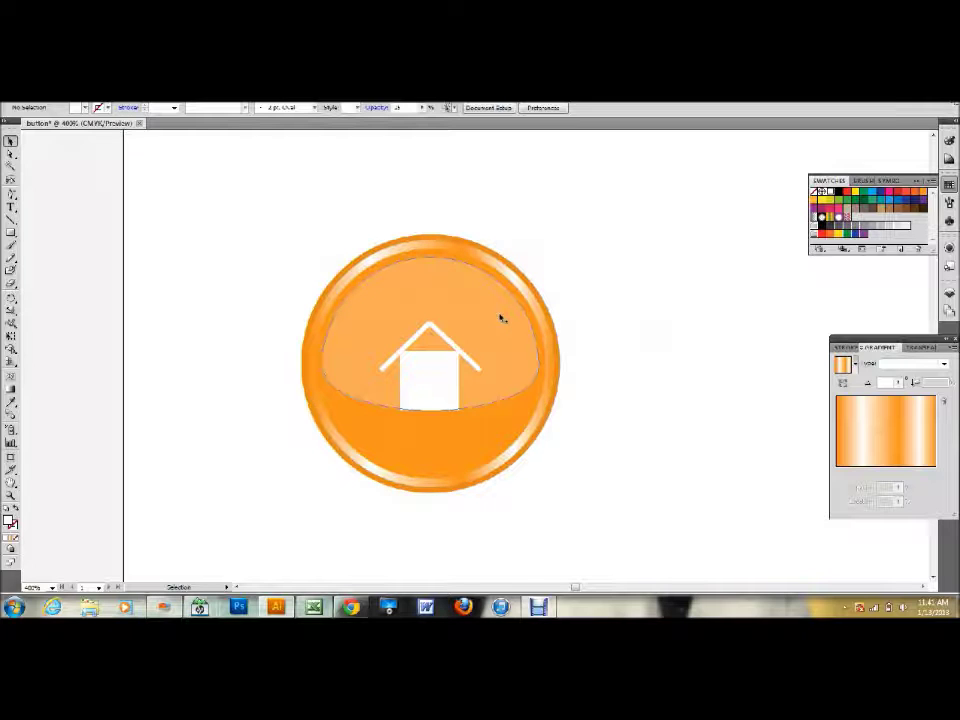
- Nudge the house icon lower and realign it with the gloss highlight and circles on their horizontal centres
{"action": "key", "text": "ctrl+minus"}
{"action": "key", "text": "ctrl+minus"}
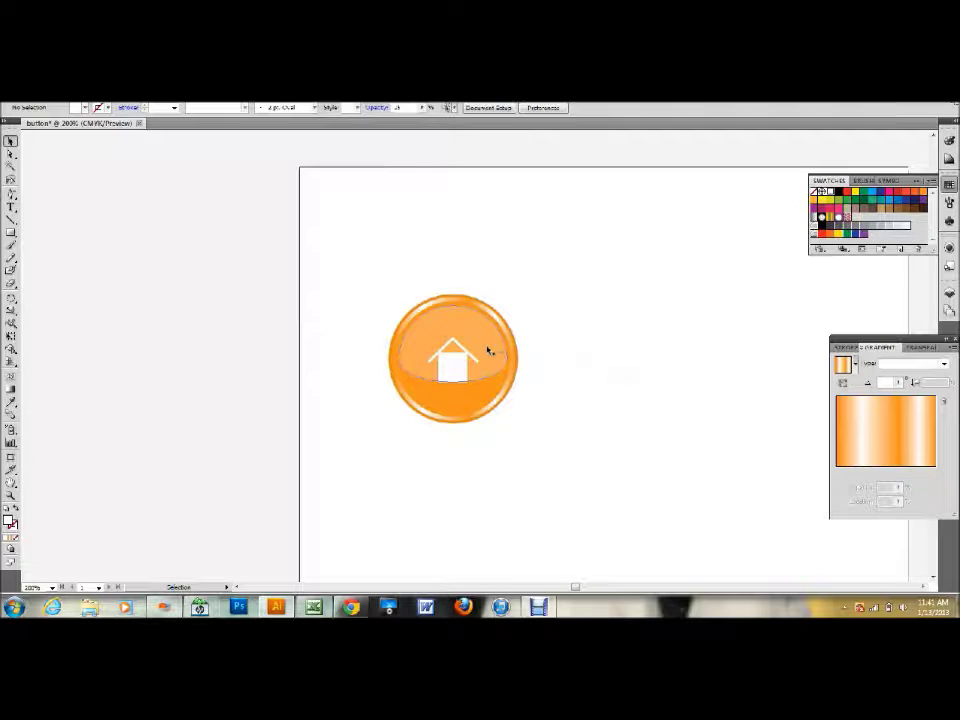
{"action": "left_click_drag", "start_coordinate": [489, 351], "coordinate": [485, 345]}
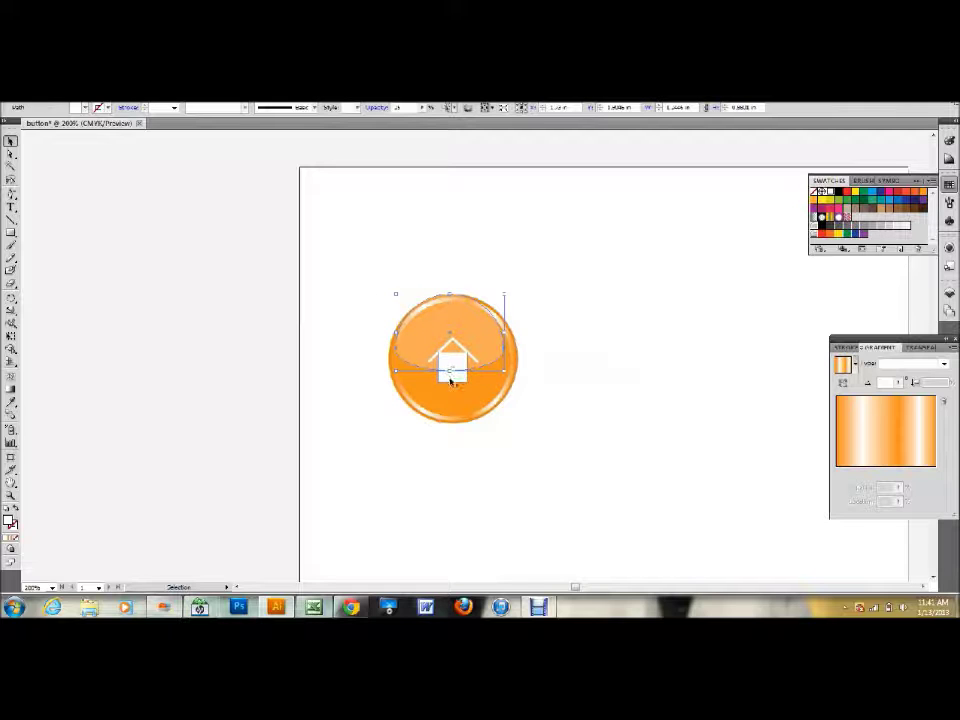
{"action": "left_click", "coordinate": [452, 378]}
{"action": "key", "text": "Down"}
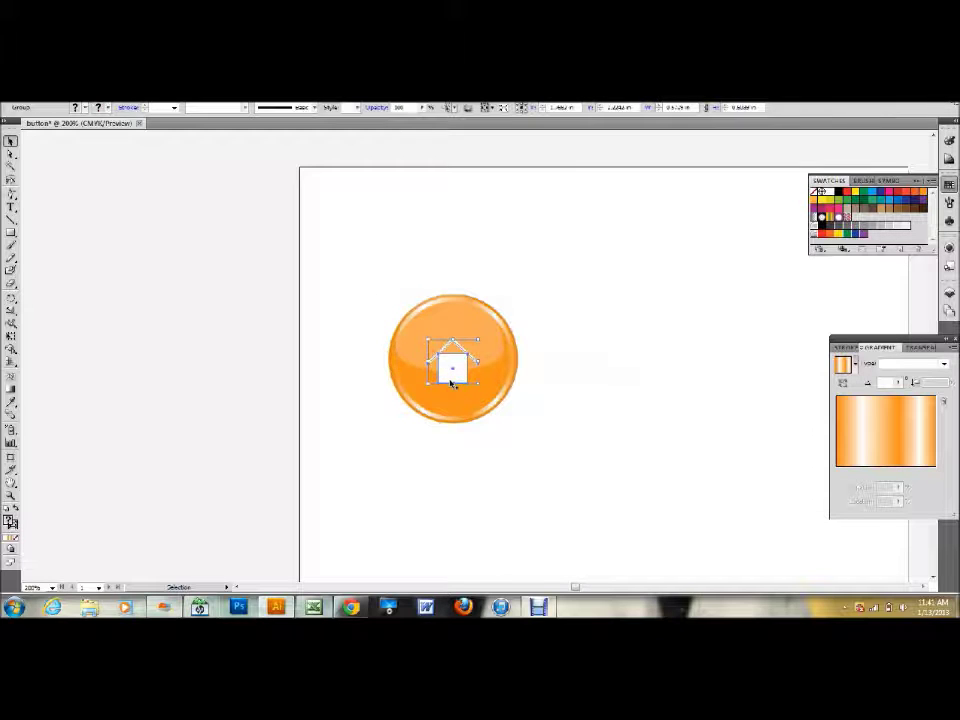
{"action": "left_click_drag", "start_coordinate": [463, 340], "coordinate": [468, 346]}
{"action": "left_click_drag", "start_coordinate": [571, 326], "coordinate": [451, 358]}
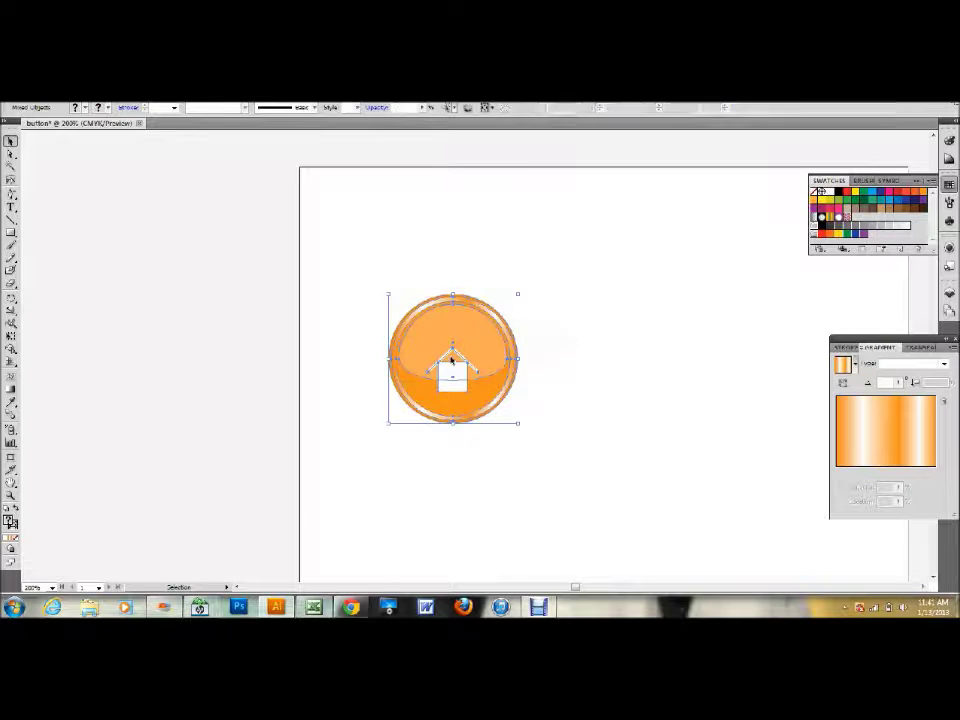
{"action": "left_click", "coordinate": [628, 345]}
- Scale the gloss highlight down to about 1.18 by 0.83 in and centre it horizontally in the button
{"action": "left_click", "coordinate": [510, 368]}
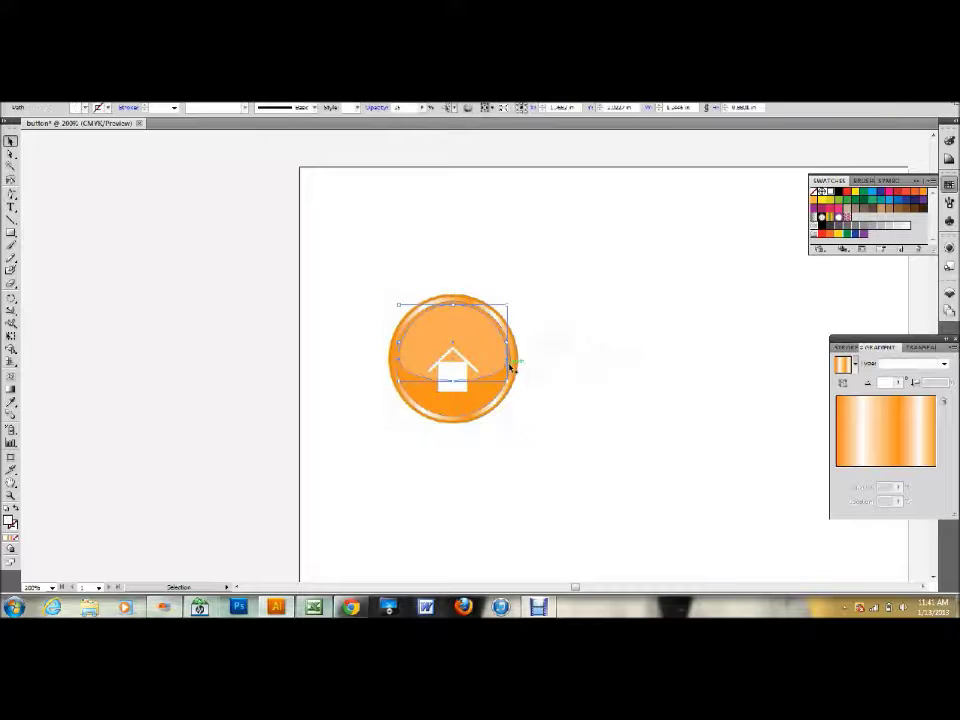
{"action": "left_click_drag", "start_coordinate": [508, 381], "coordinate": [501, 376]}
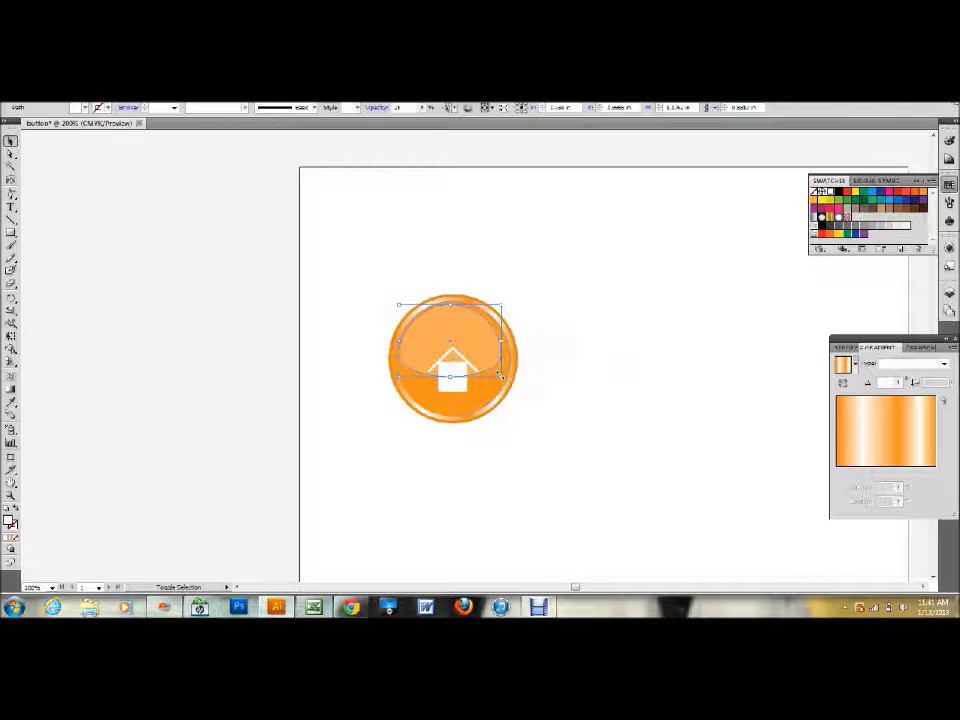
{"action": "left_click_drag", "start_coordinate": [444, 264], "coordinate": [456, 326]}
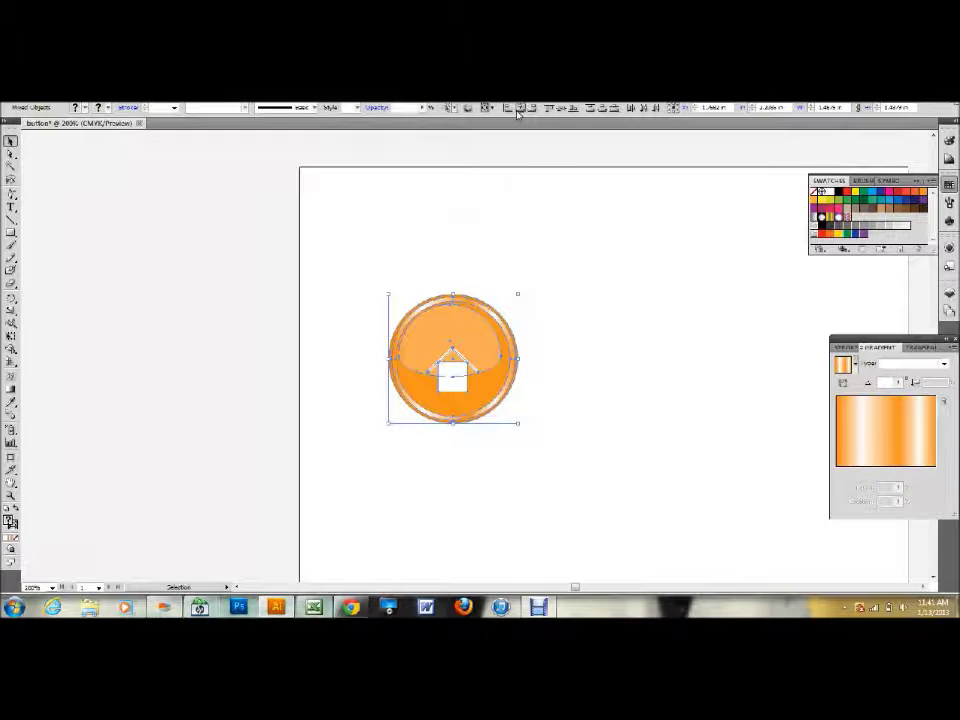
{"action": "left_click", "coordinate": [540, 241]}
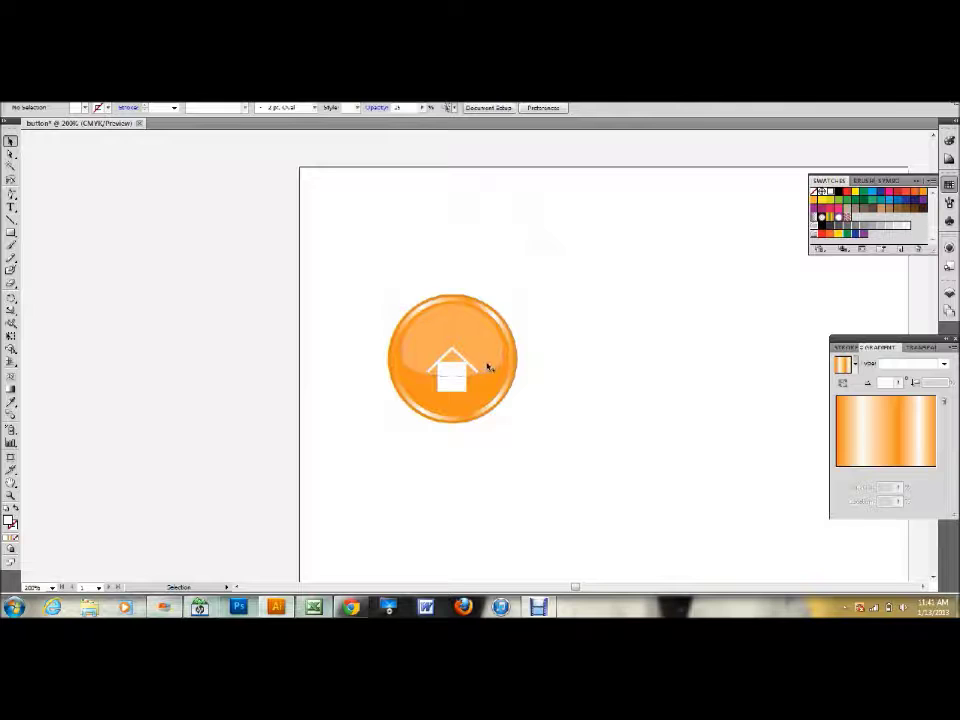
- Align the button's circles and the house icon on their vertical centres, leaving the gloss highlight out of the selection
{"action": "left_click_drag", "start_coordinate": [421, 279], "coordinate": [493, 406]}
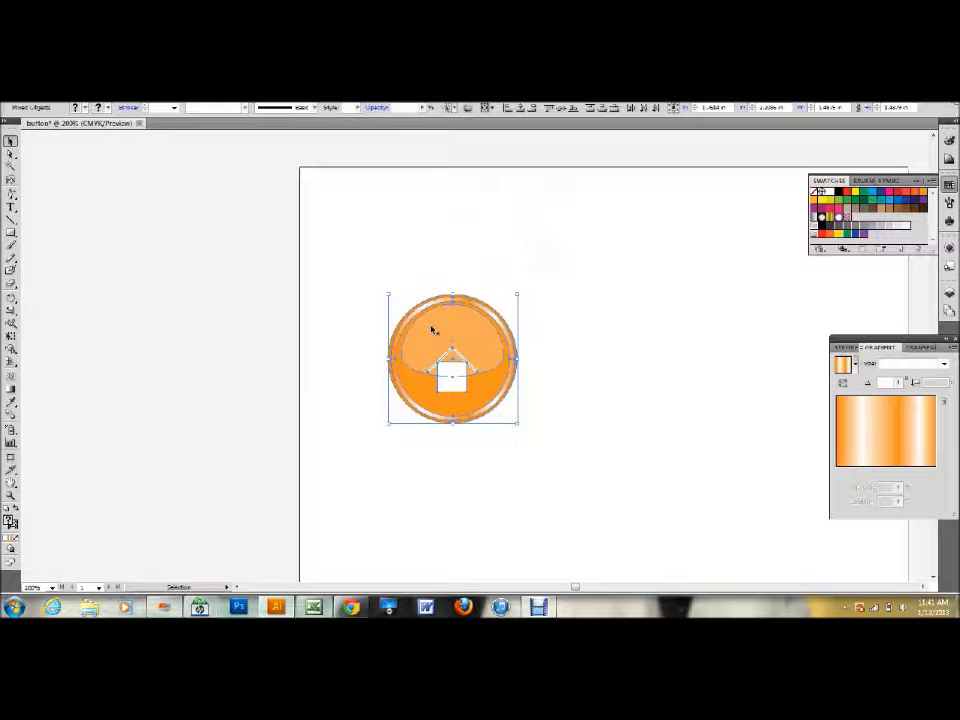
{"action": "left_click", "coordinate": [356, 405]}
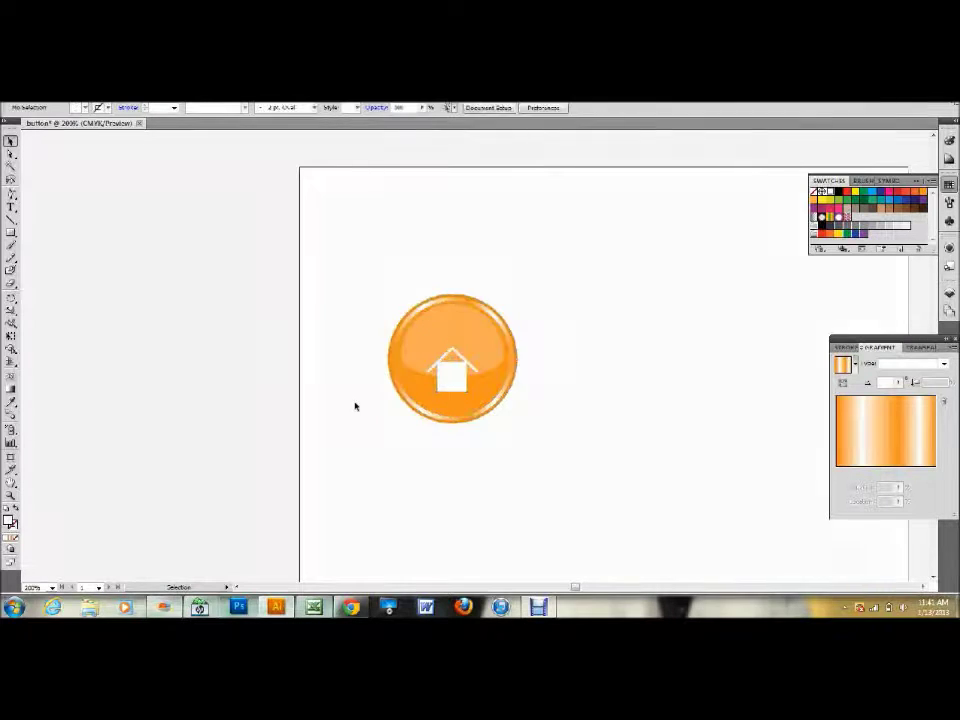
{"action": "left_click_drag", "start_coordinate": [428, 384], "coordinate": [489, 390]}
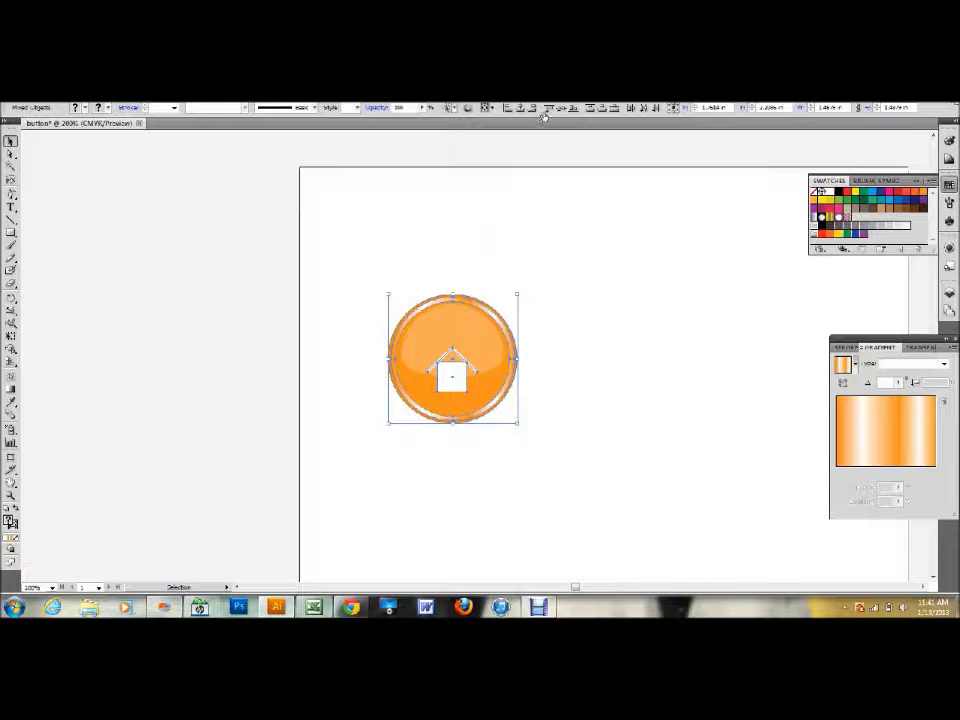
{"action": "left_click", "coordinate": [557, 109]}
{"action": "left_click", "coordinate": [560, 284]}
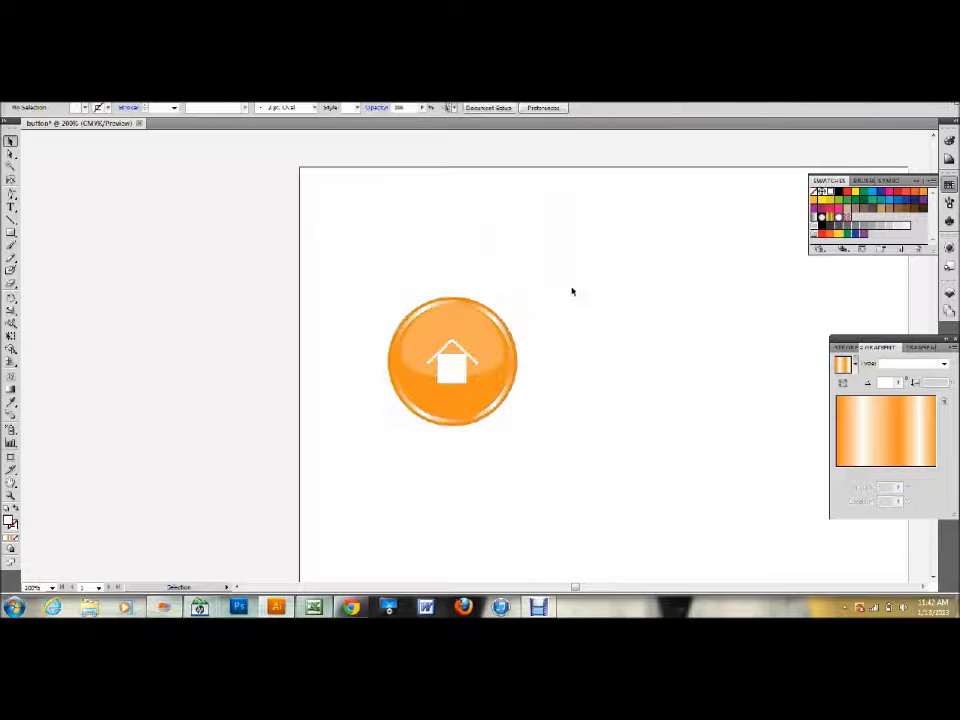
- Nudge the gloss highlight slightly down inside the button's ring
{"action": "left_click", "coordinate": [489, 339]}
{"action": "key", "text": "Down"}
{"action": "key", "text": "Down"}
{"action": "key", "text": "Down"}
{"action": "key", "text": "Down"}
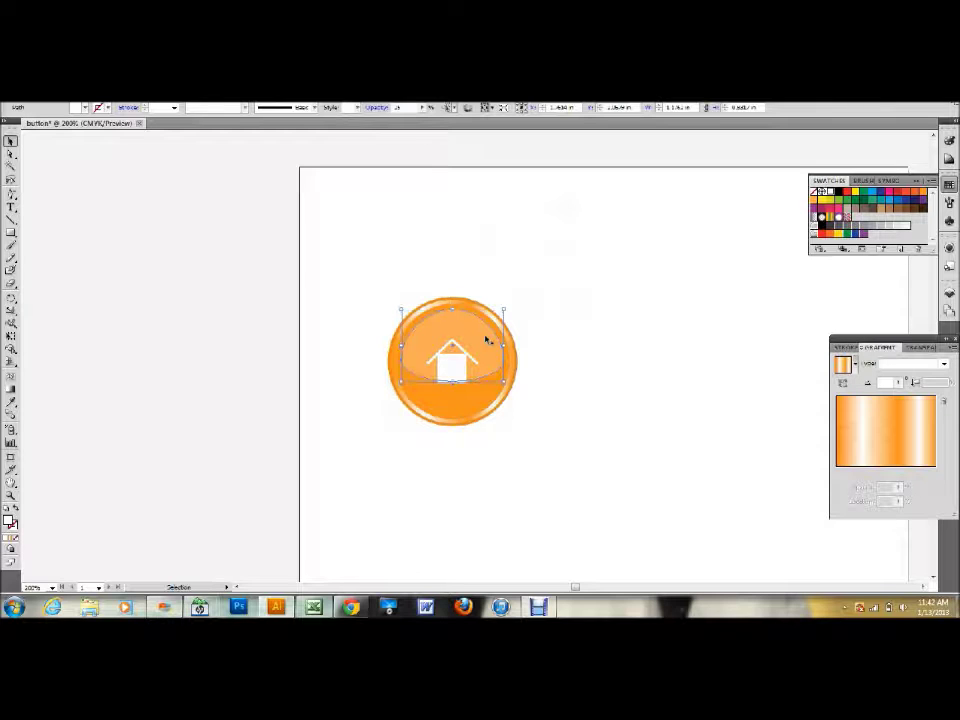
{"action": "key", "text": "Up"}
{"action": "left_click", "coordinate": [581, 336]}
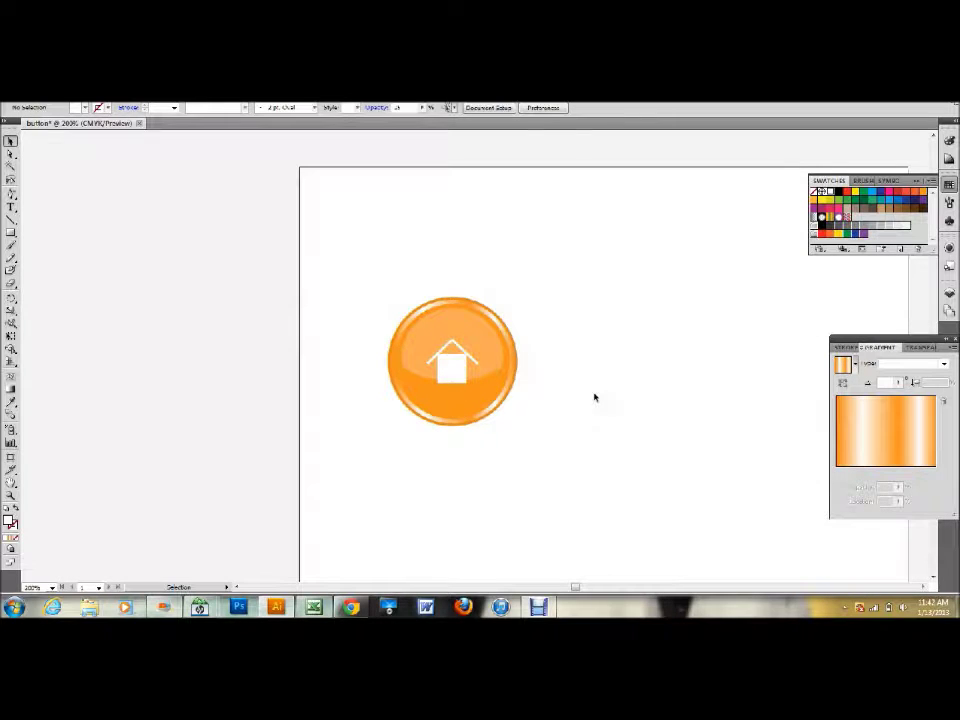
- Fill the inner orange circle with a two-stop radial gradient running from orange at the centre to white at the edge
{"action": "left_click", "coordinate": [492, 395]}
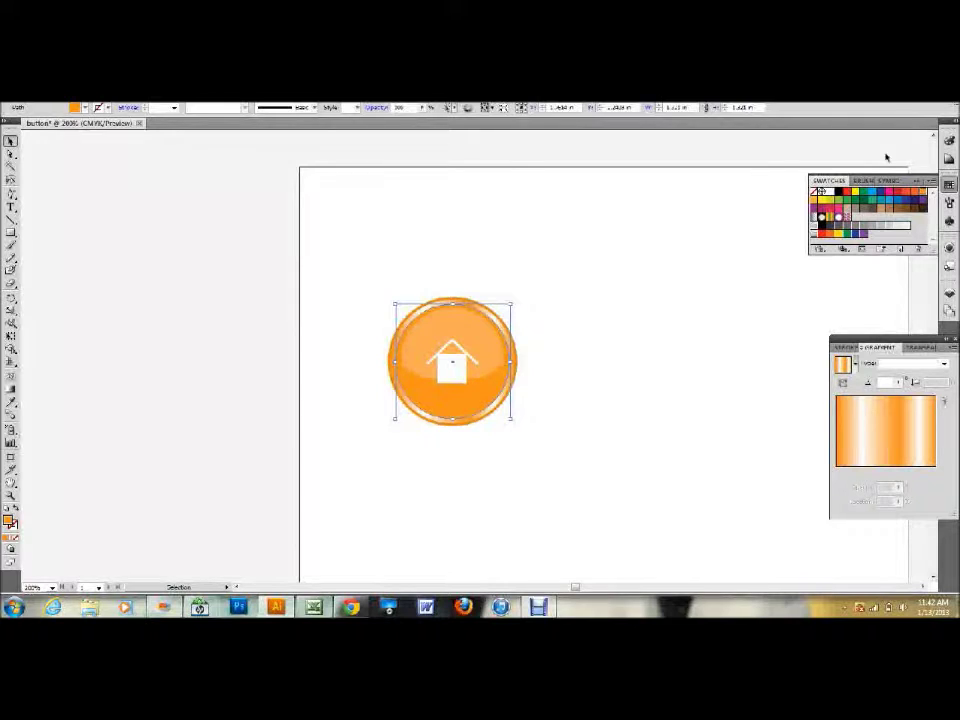
{"action": "left_click", "coordinate": [880, 445]}
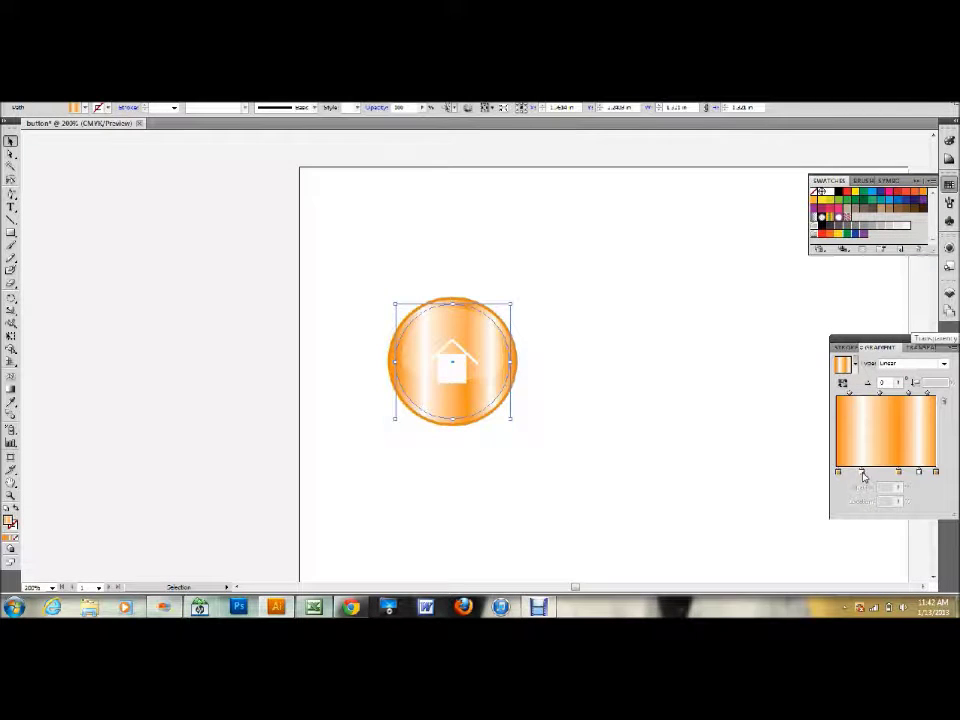
{"action": "left_click_drag", "start_coordinate": [862, 472], "coordinate": [939, 503]}
{"action": "left_click_drag", "start_coordinate": [897, 473], "coordinate": [936, 470]}
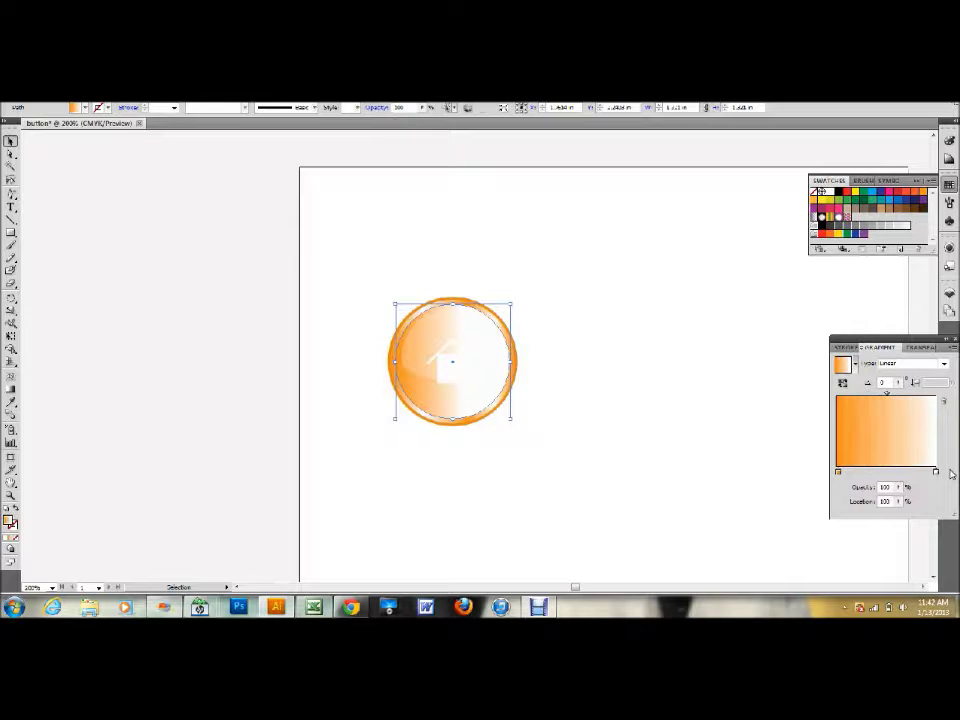
{"action": "left_click", "coordinate": [883, 364]}
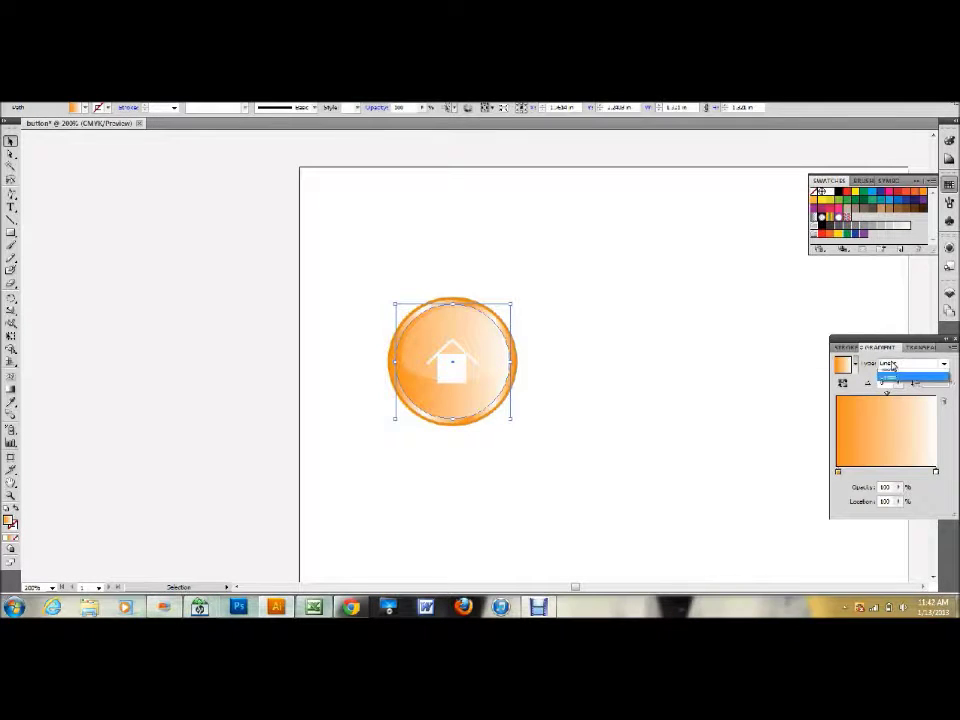
{"action": "left_click", "coordinate": [891, 376]}
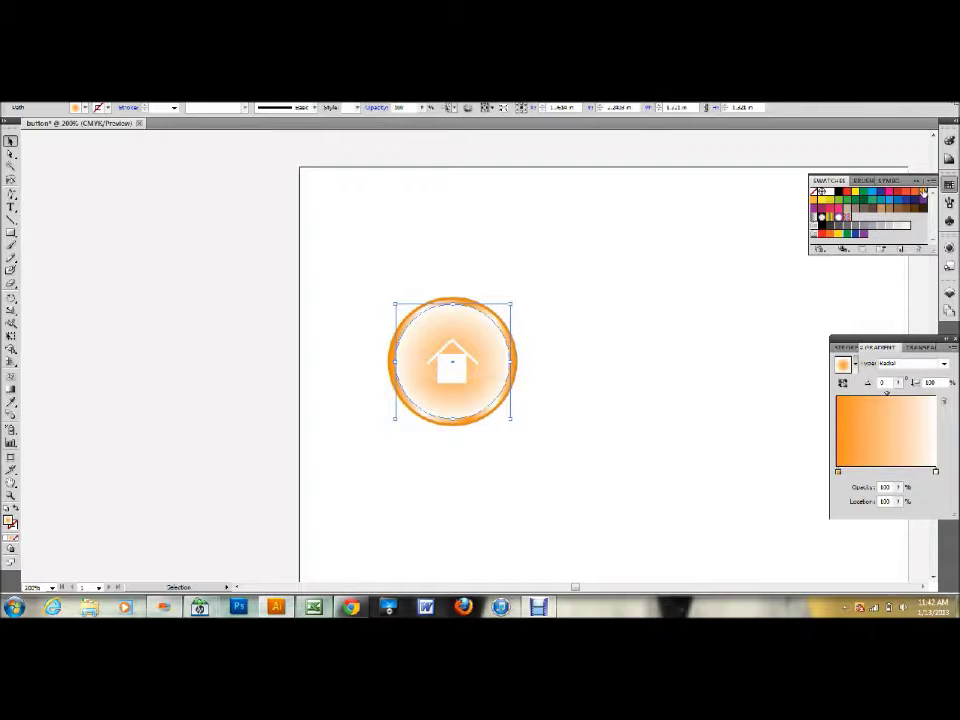
- Recolour the gradient's white end stop to a light orange with 25% magenta and 50% yellow
{"action": "left_click", "coordinate": [936, 473]}
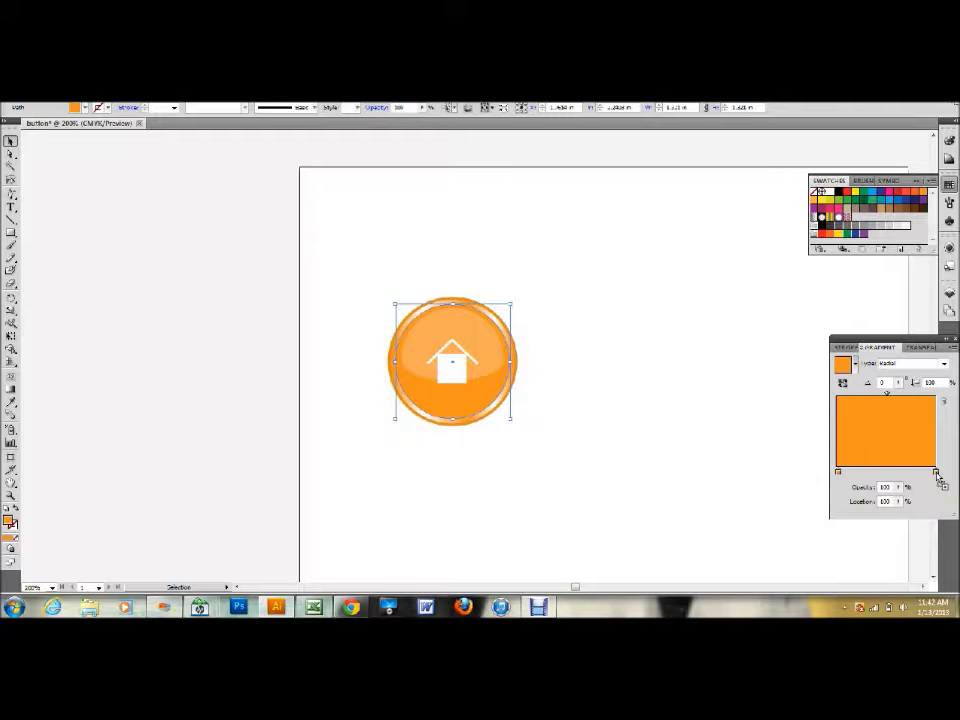
{"action": "double_click", "coordinate": [936, 472]}
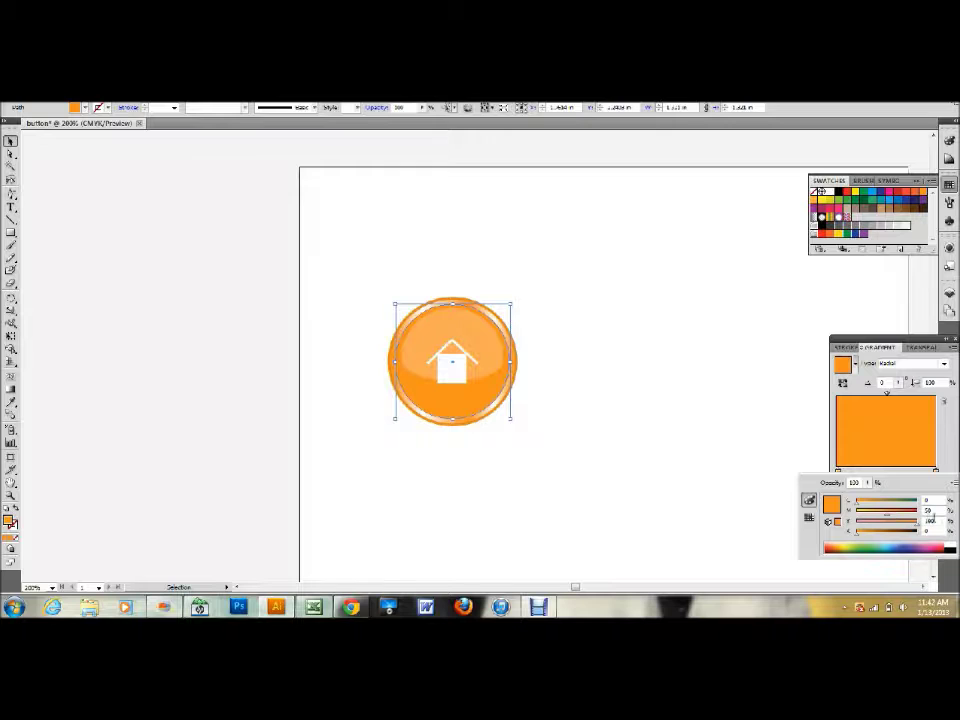
{"action": "left_click_drag", "start_coordinate": [930, 510], "coordinate": [921, 513]}
{"action": "key", "text": "Tab"}
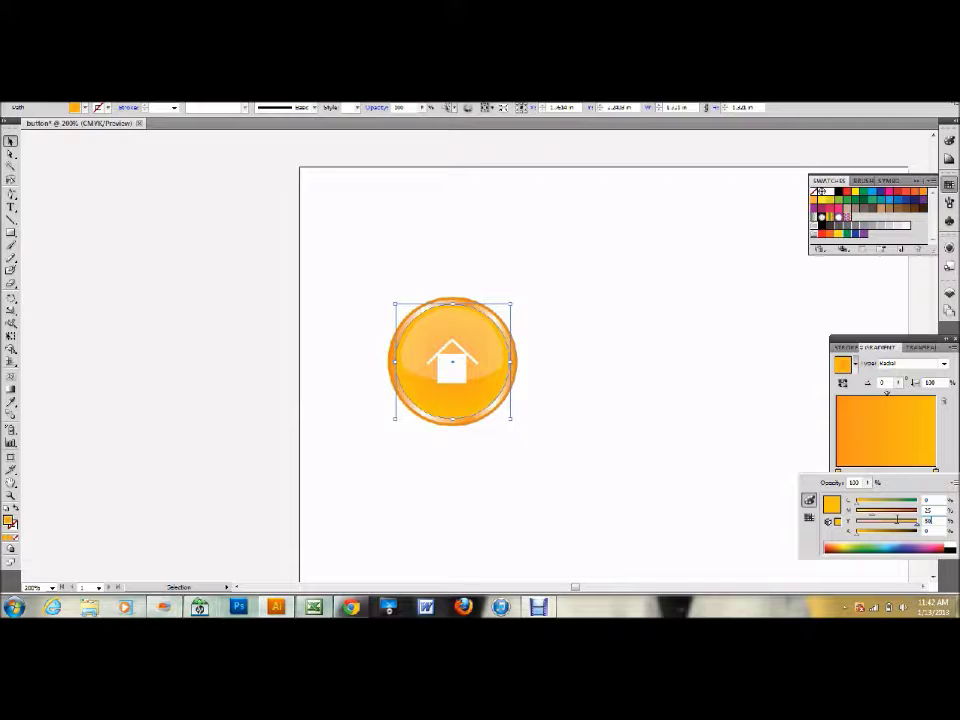
{"action": "type", "text": "50"}
{"action": "key", "text": "Return"}
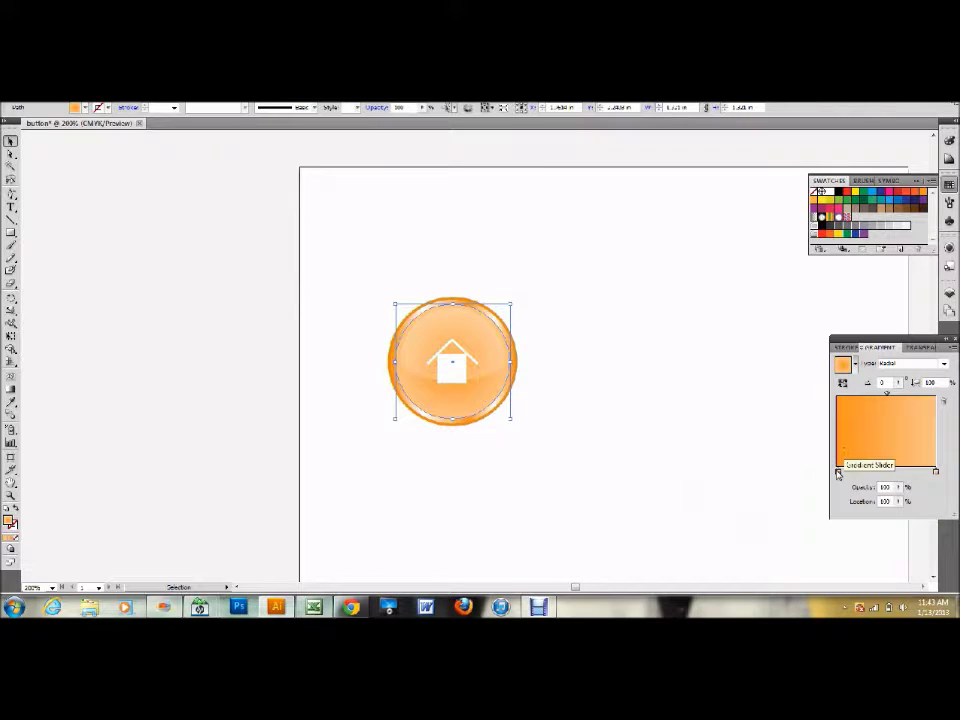
- Rearrange the inner circle's gradient stops so light orange sits at the centre and orange at the outer edge
{"action": "left_click", "coordinate": [838, 472]}
{"action": "mouse_move", "coordinate": [837, 473]}
{"action": "left_mouse_down"}
{"action": "mouse_move", "coordinate": [904, 466]}
{"action": "mouse_move", "coordinate": [940, 479]}
{"action": "mouse_move", "coordinate": [821, 486]}
{"action": "left_mouse_up"}
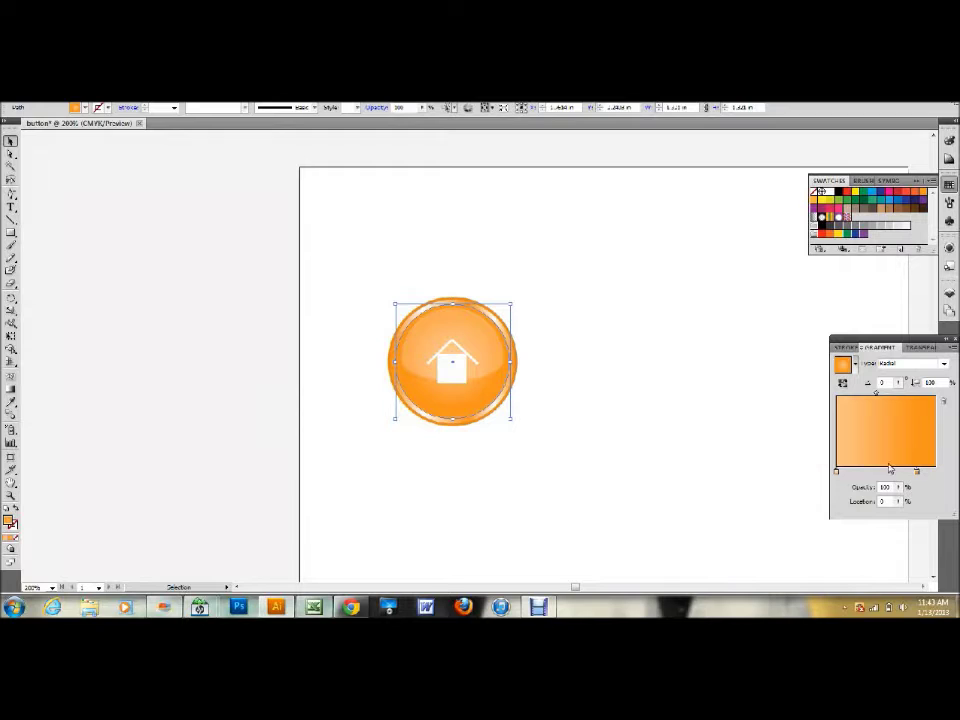
{"action": "left_click_drag", "start_coordinate": [917, 470], "coordinate": [938, 473]}
{"action": "left_click", "coordinate": [664, 440]}
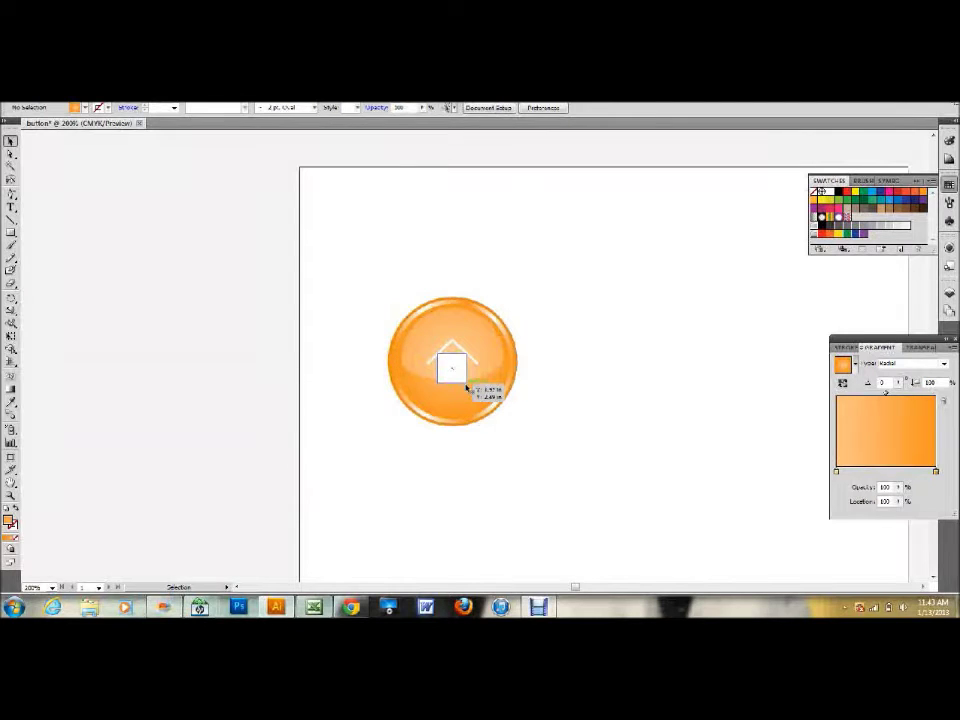
- Delete the house icon and add the text "home" in the empty area above the button
{"action": "left_click", "coordinate": [466, 386]}
{"action": "key", "text": "Delete"}
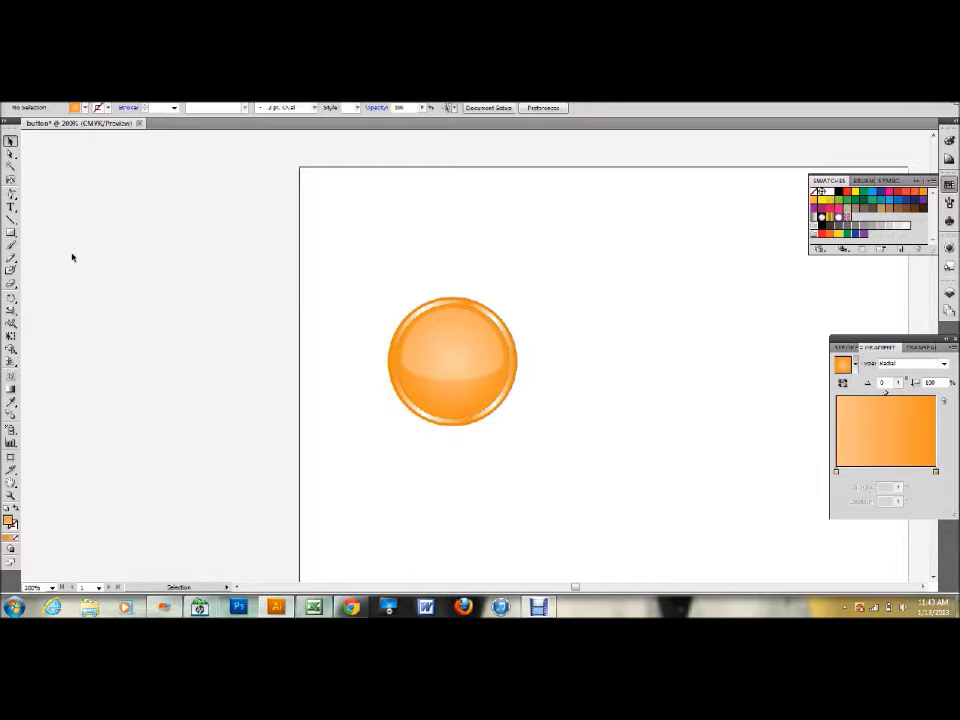
{"action": "left_click", "coordinate": [11, 207]}
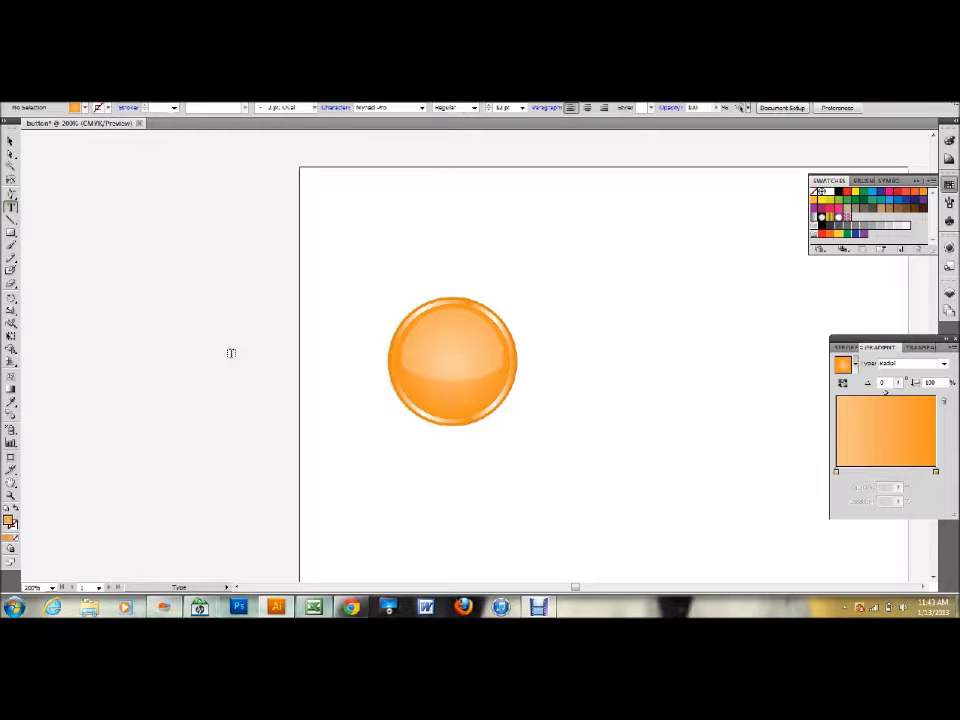
{"action": "left_click", "coordinate": [339, 236]}
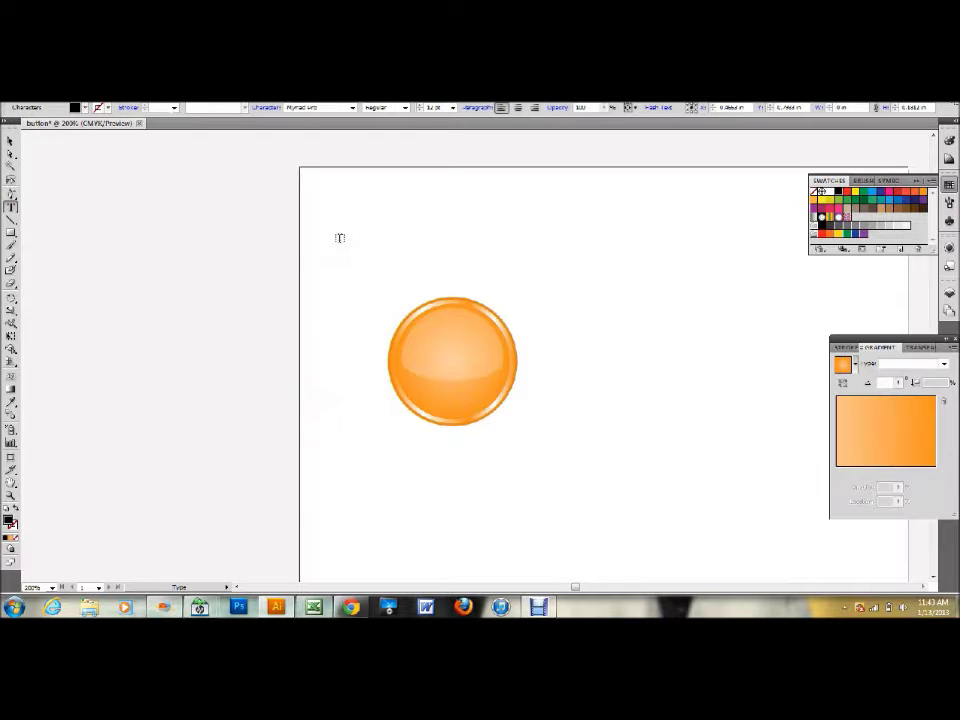
{"action": "type", "text": "home"}
- Fill the "home" text with white and move it onto the middle of the button
{"action": "left_click_drag", "start_coordinate": [379, 236], "coordinate": [300, 233]}
{"action": "left_click", "coordinate": [826, 191]}
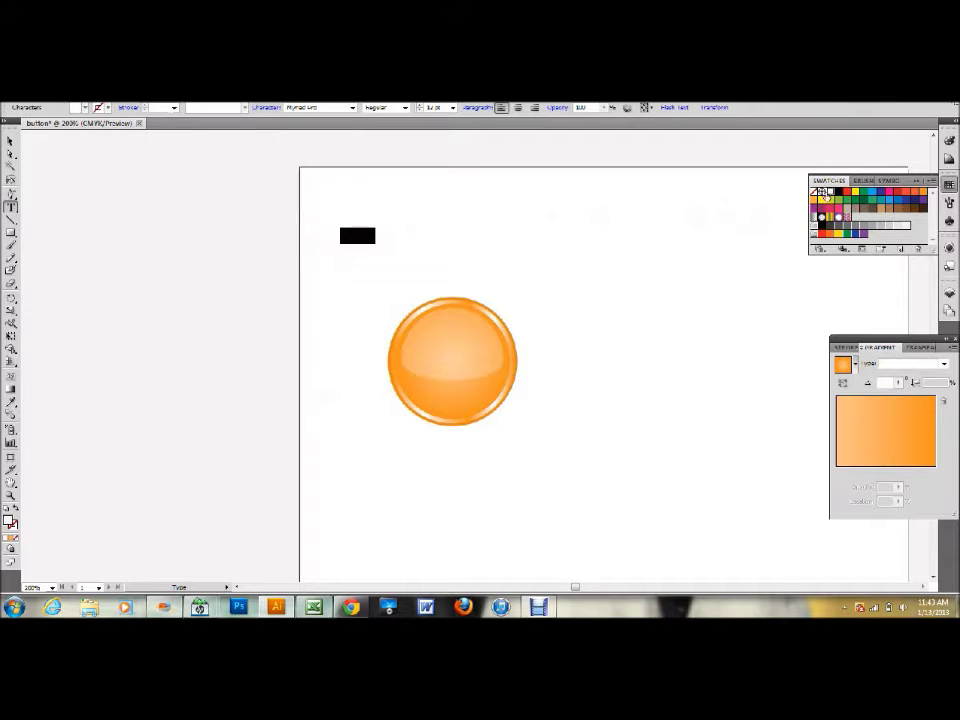
{"action": "left_click", "coordinate": [11, 141]}
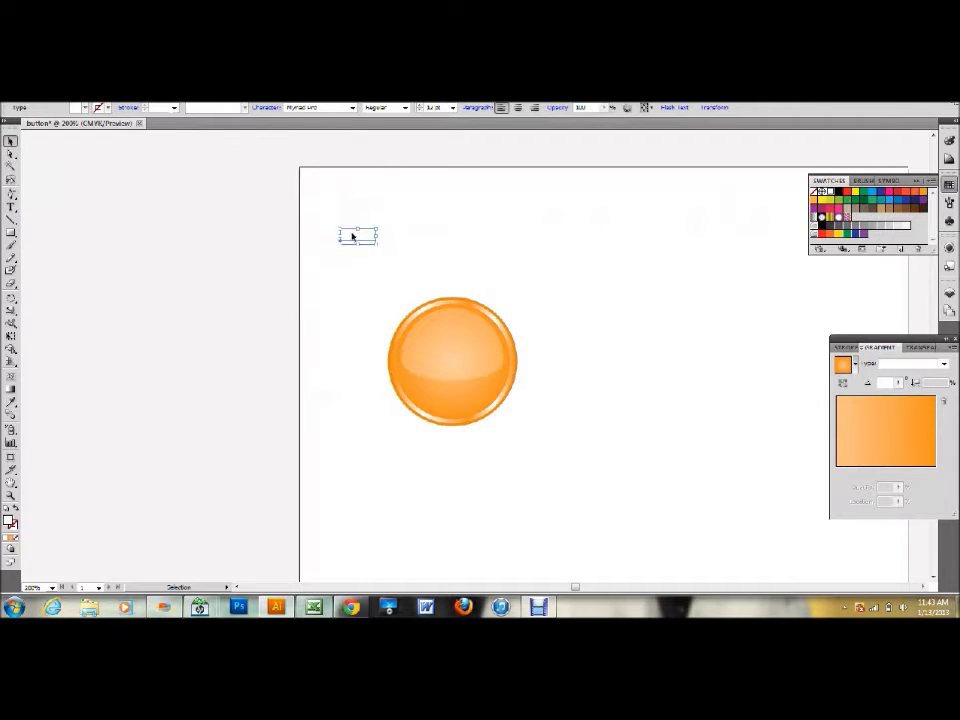
{"action": "left_click_drag", "start_coordinate": [357, 236], "coordinate": [445, 369]}
- Set the "home" text to black Bold Condensed and scale it up to about 0.46 in wide
{"action": "left_click", "coordinate": [837, 191]}
{"action": "left_click", "coordinate": [405, 107]}
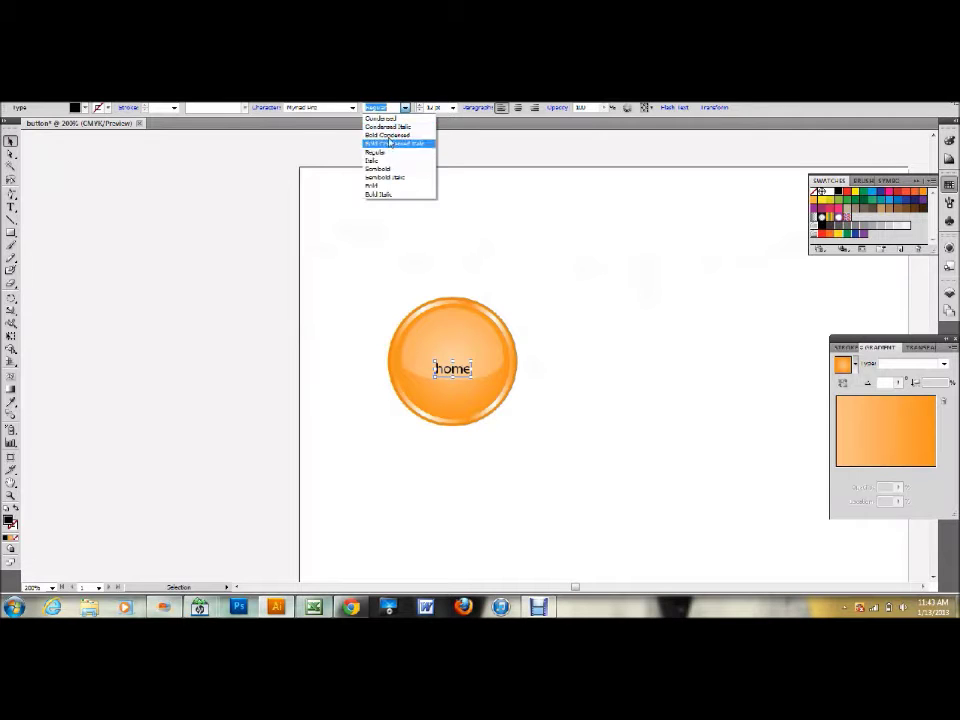
{"action": "left_click", "coordinate": [385, 135]}
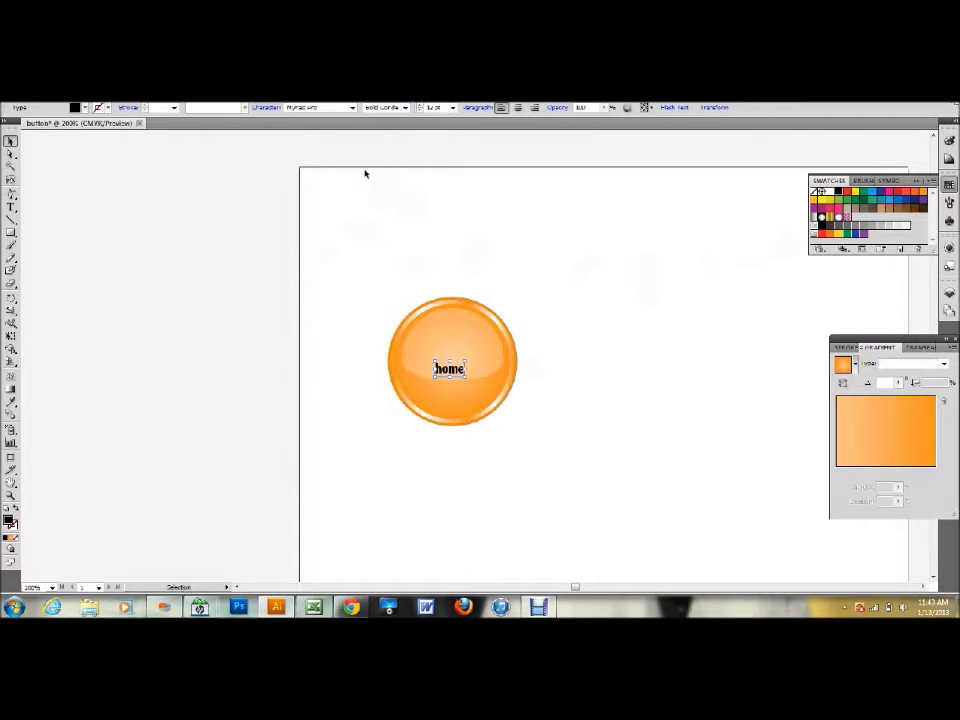
{"action": "left_click", "coordinate": [11, 141]}
{"action": "left_click_drag", "start_coordinate": [466, 358], "coordinate": [477, 353]}
- Align the text, circles and gloss highlight on their horizontal centres and bring the highlight to the front, over the text
{"action": "left_click", "coordinate": [482, 407]}
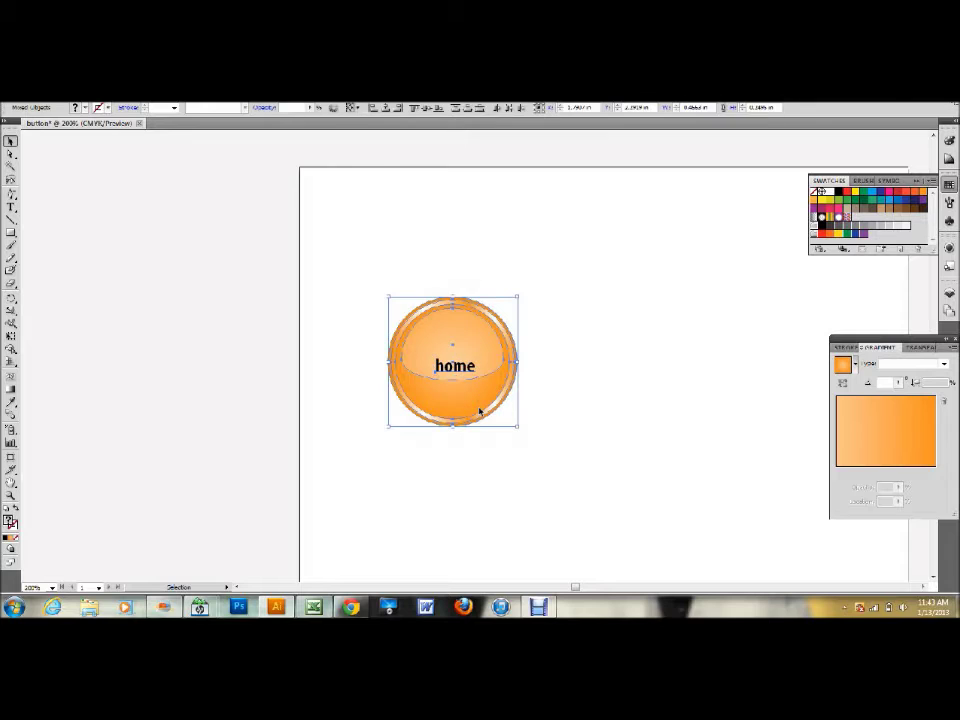
{"action": "left_click", "coordinate": [427, 108]}
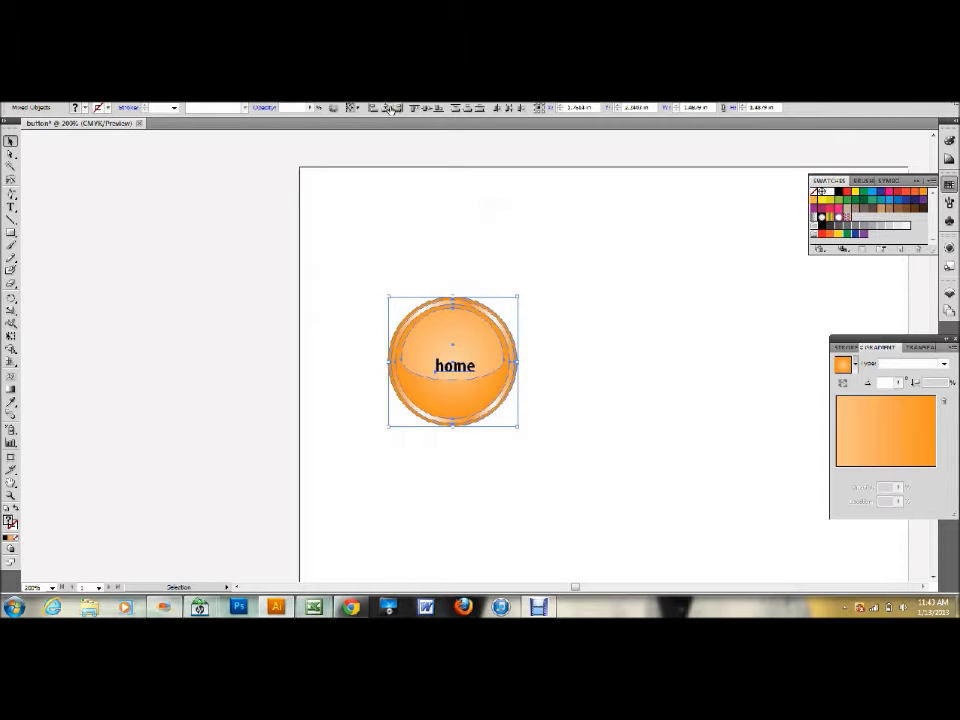
{"action": "left_click", "coordinate": [614, 294]}
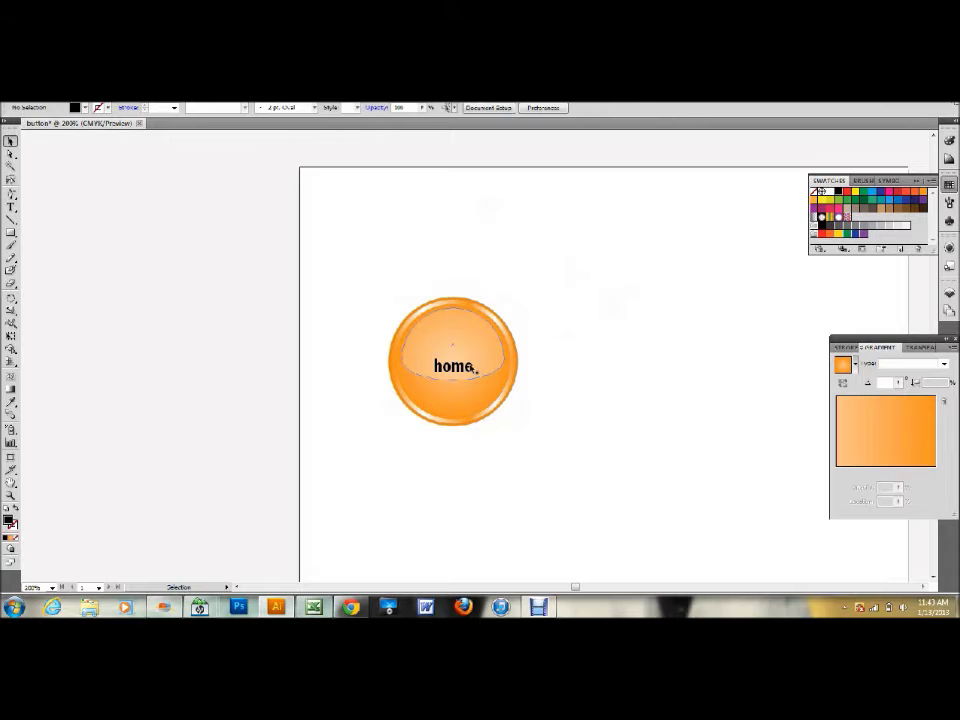
{"action": "left_click", "coordinate": [482, 354]}
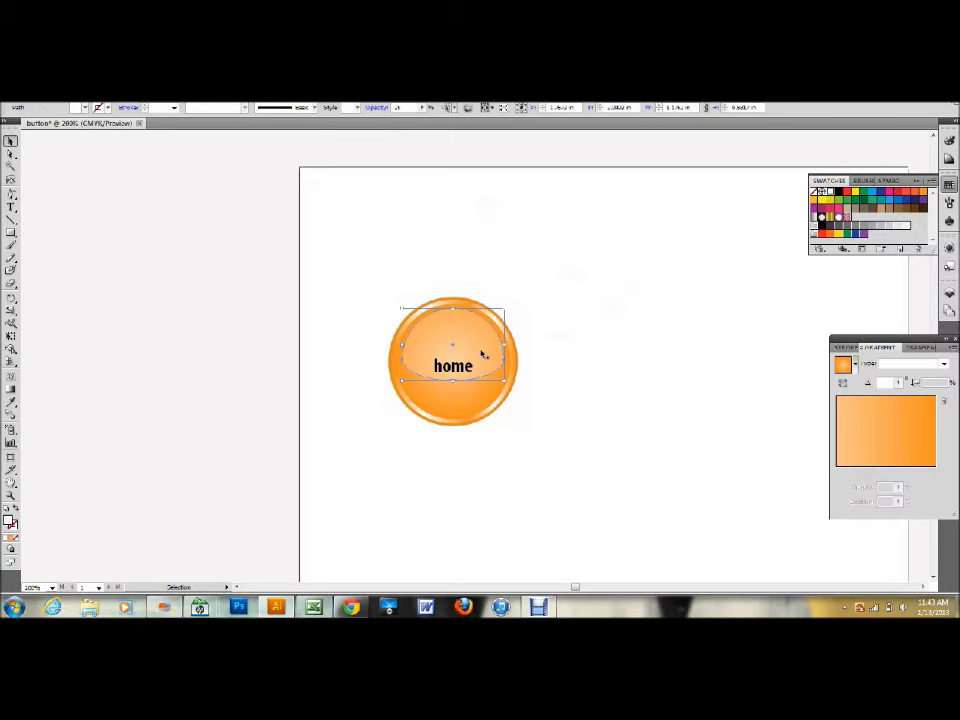
{"action": "key", "text": "ctrl+shift+bracketright"}
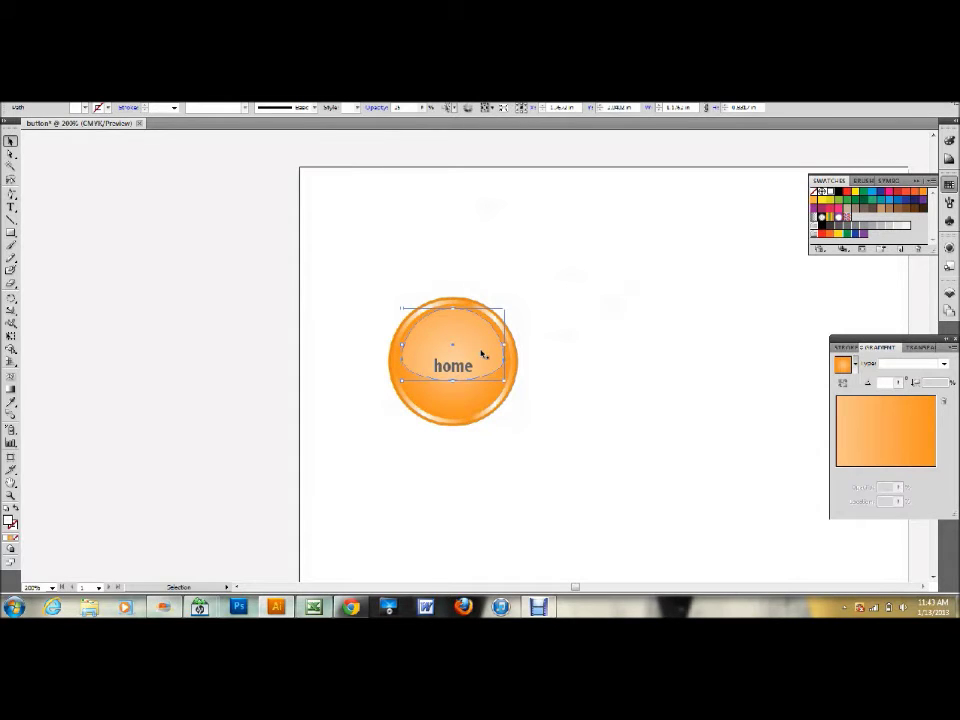